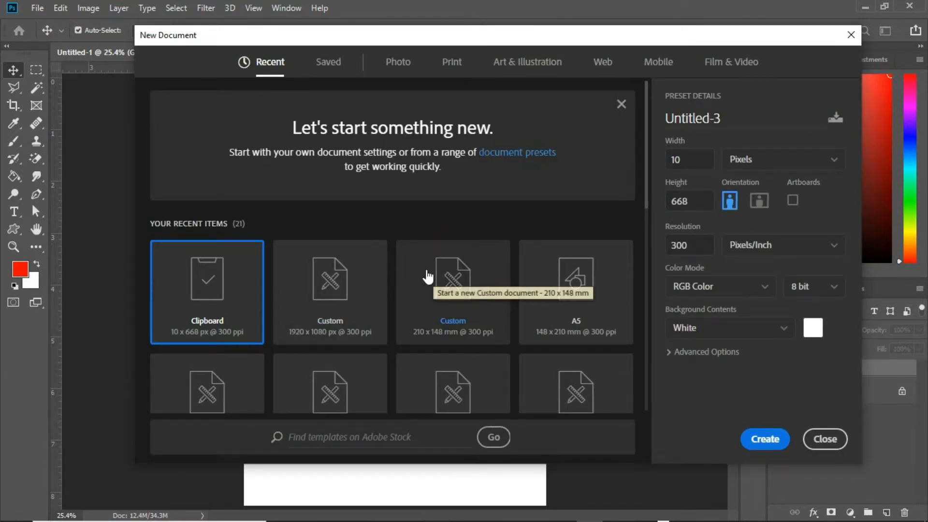
Step: Create a new A5 print document (148 x 210 mm at 300 ppi) named Valentine Church Flyer
left_click(596, 307)
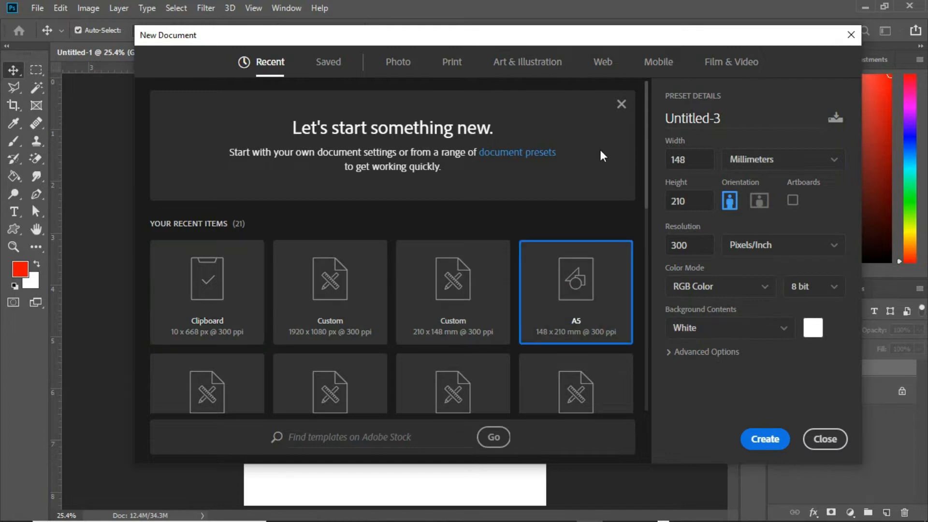
left_click(451, 63)
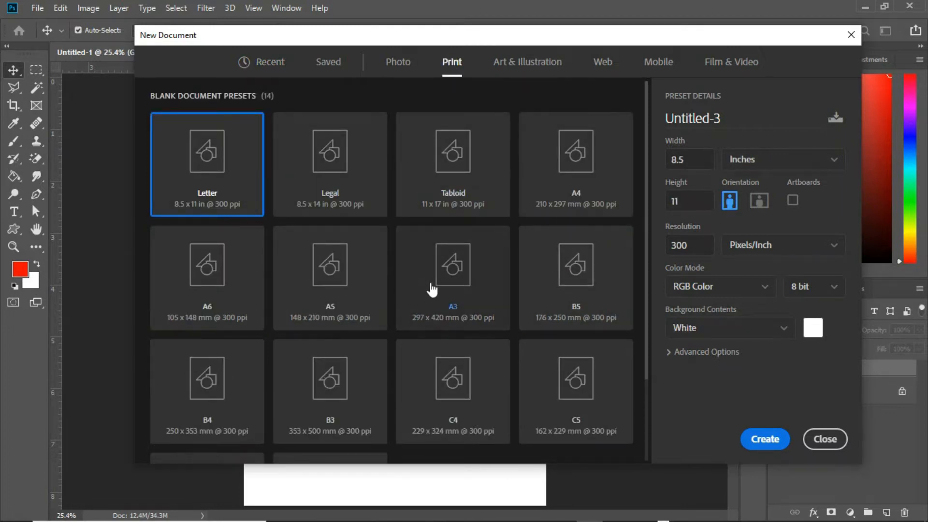
left_click(326, 285)
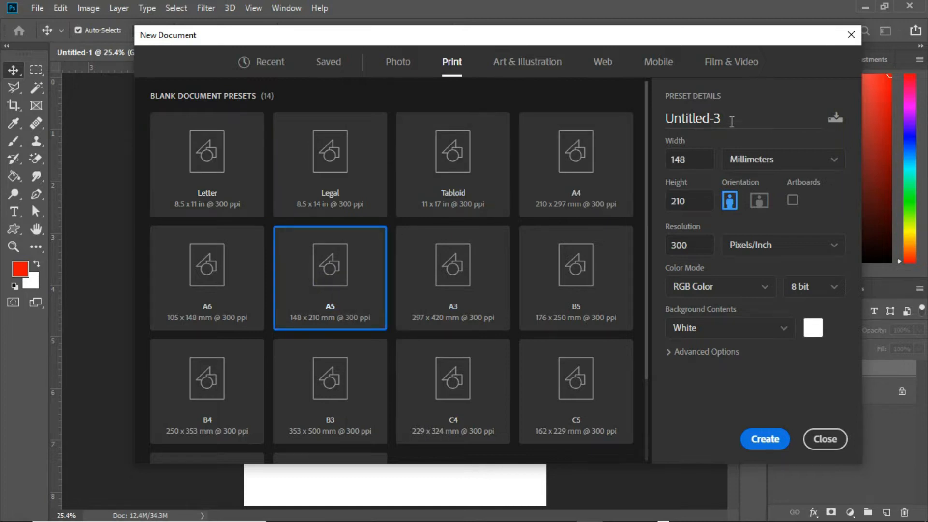
left_click_drag(671, 120, 654, 120)
type("Valentine Church Flyer")
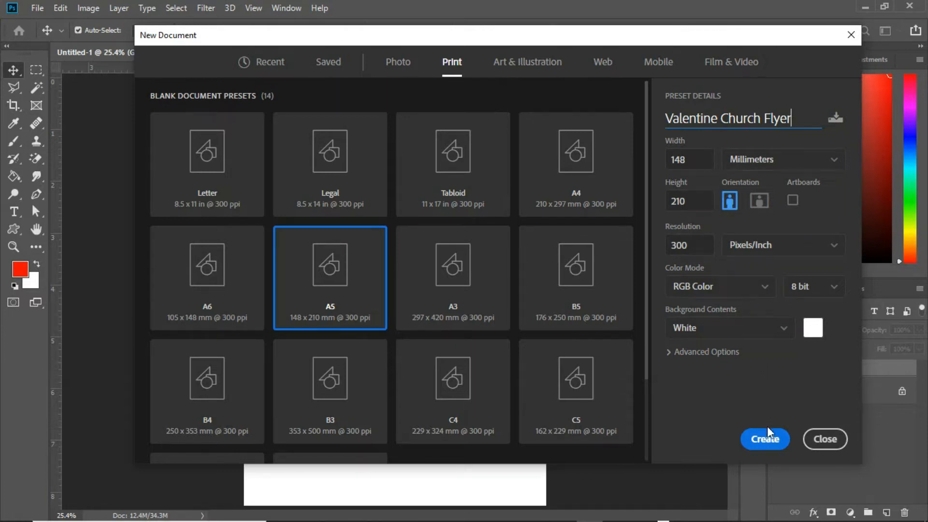
left_click(763, 439)
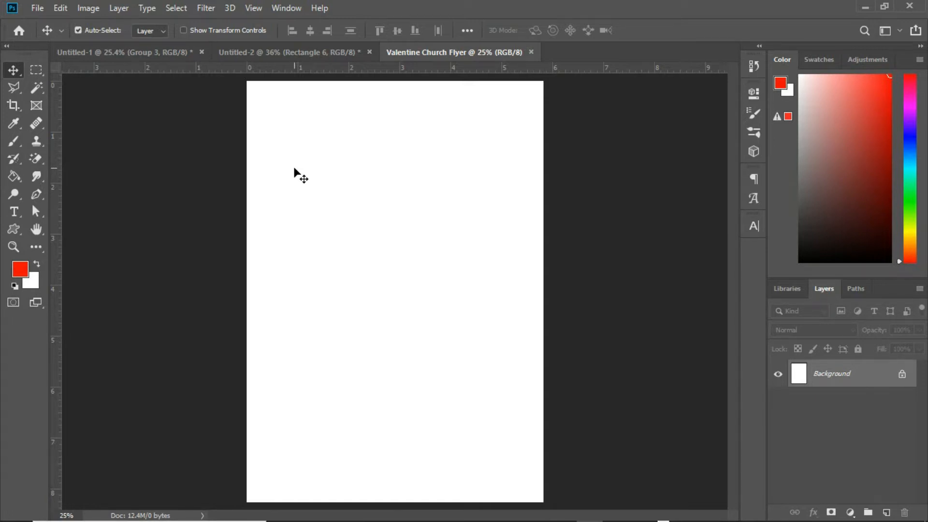
Step: Rotate the canvas 90° counter clockwise into landscape orientation and fit it on screen
left_click(87, 10)
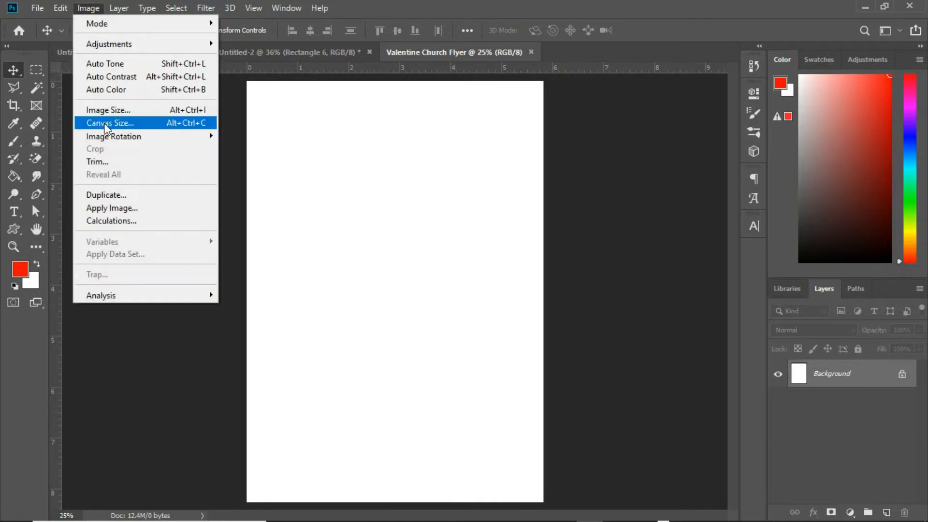
mouse_move(102, 137)
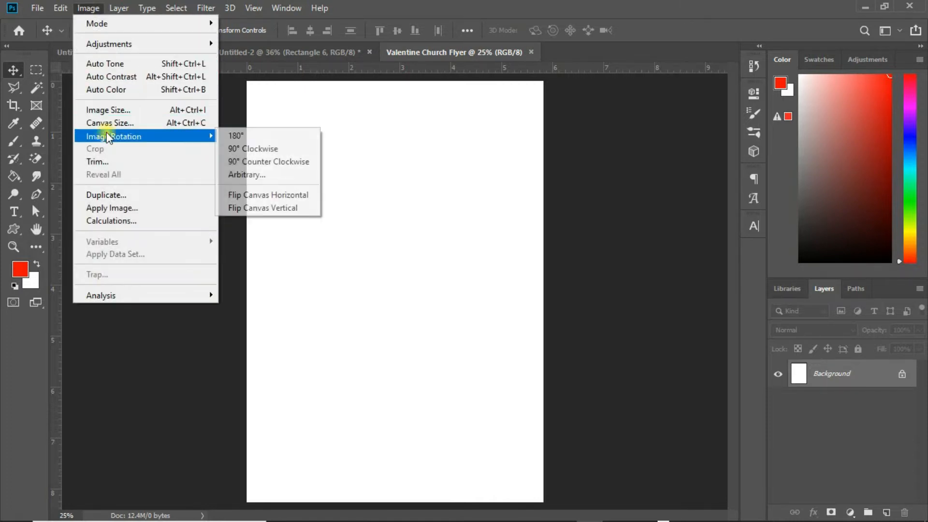
left_click(256, 164)
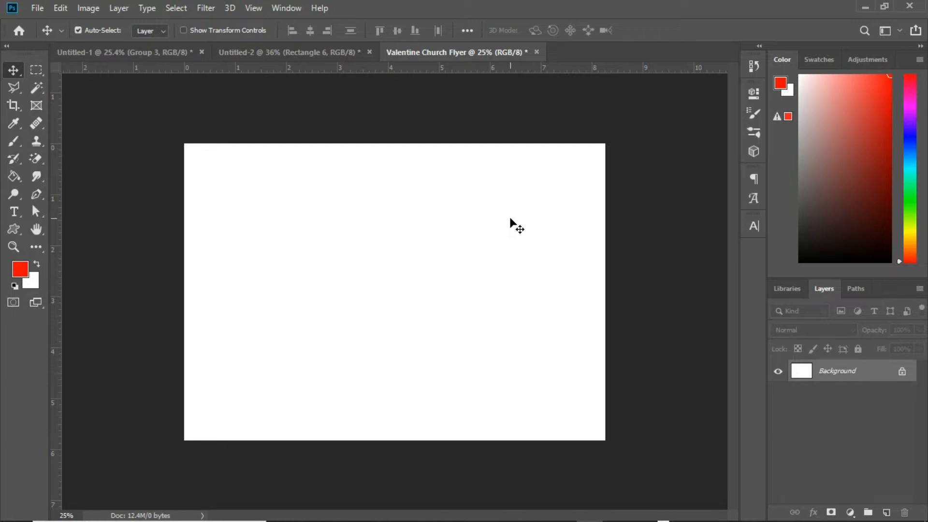
key("ctrl+0")
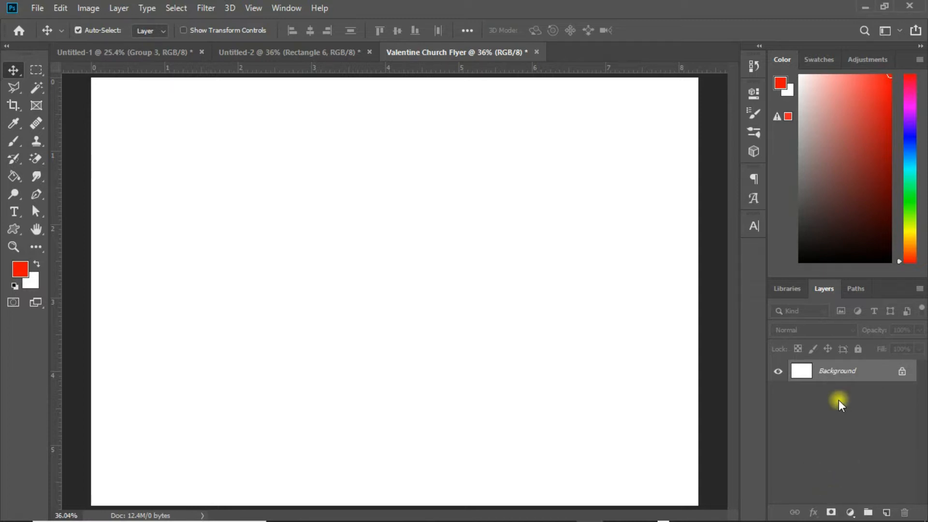
Step: Add a Gradient fill layer and choose the dark red to bright red preset gradient
left_click(849, 511)
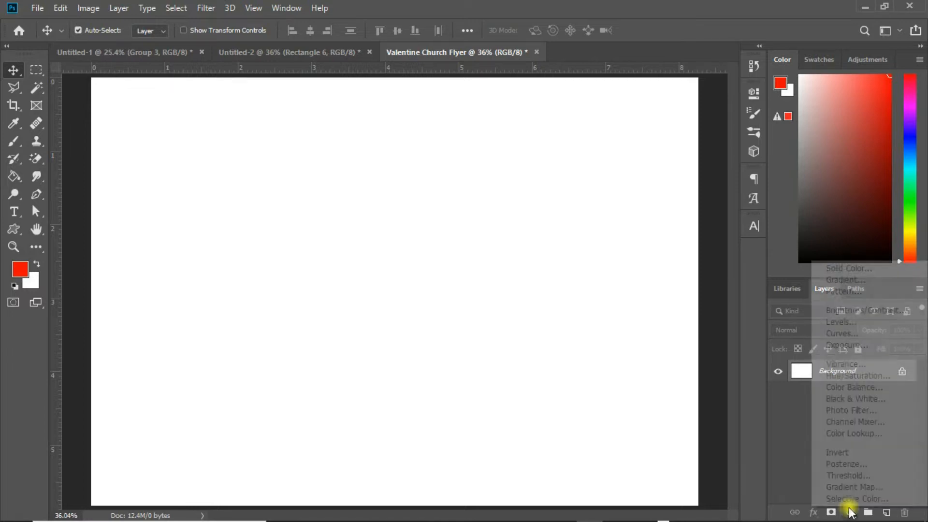
left_click(846, 279)
left_click(777, 143)
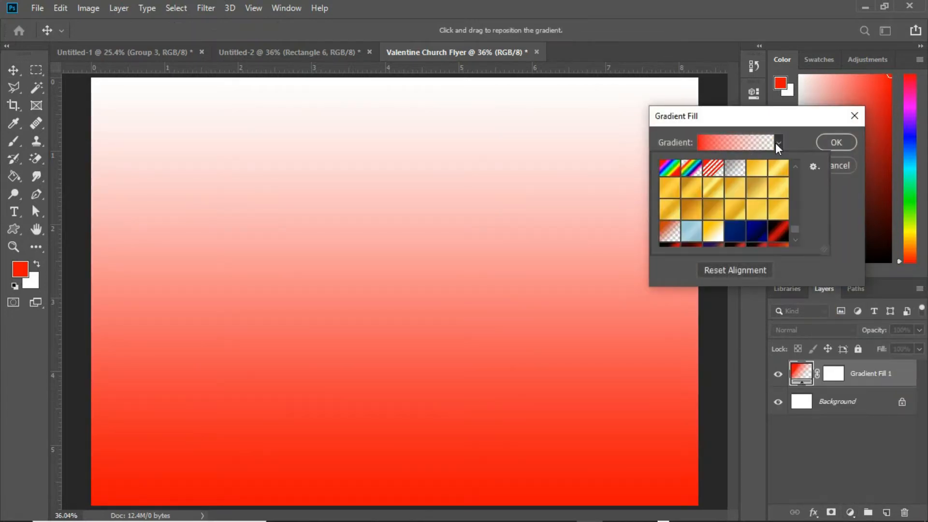
scroll(795, 225, "down", 5)
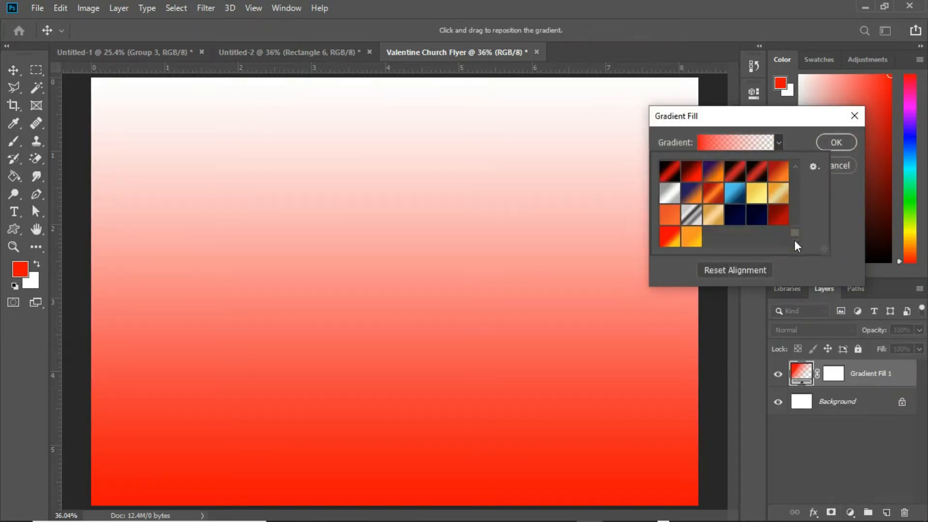
left_click(693, 175)
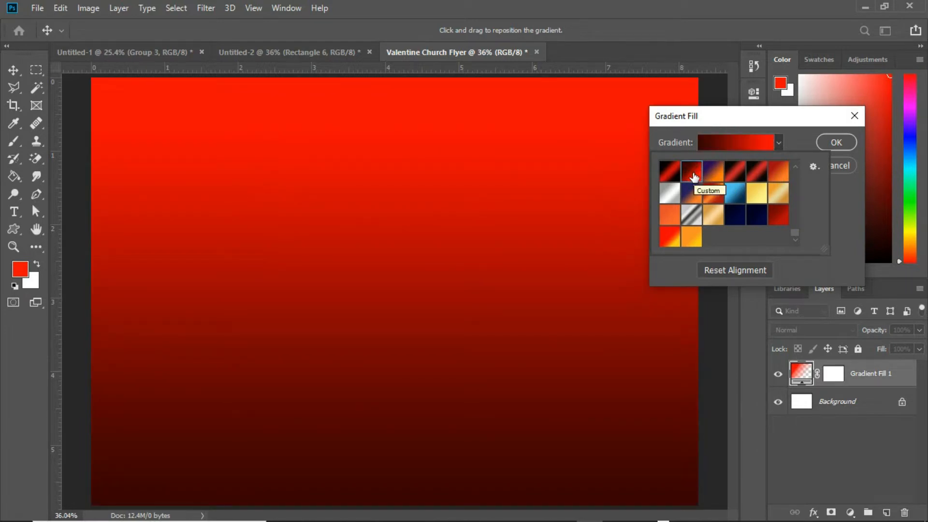
Step: Open the gradient editor and inspect the colors of the right and left gradient stops
left_click(723, 141)
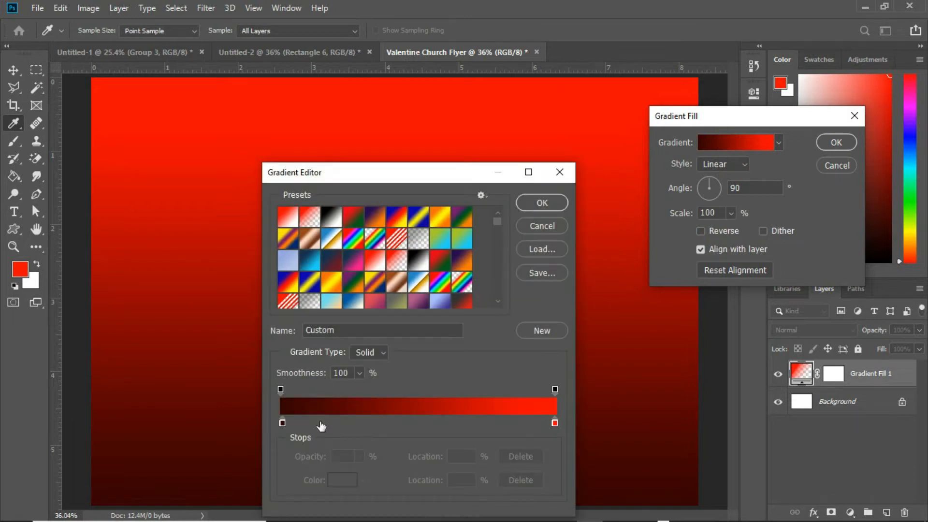
left_click(554, 422)
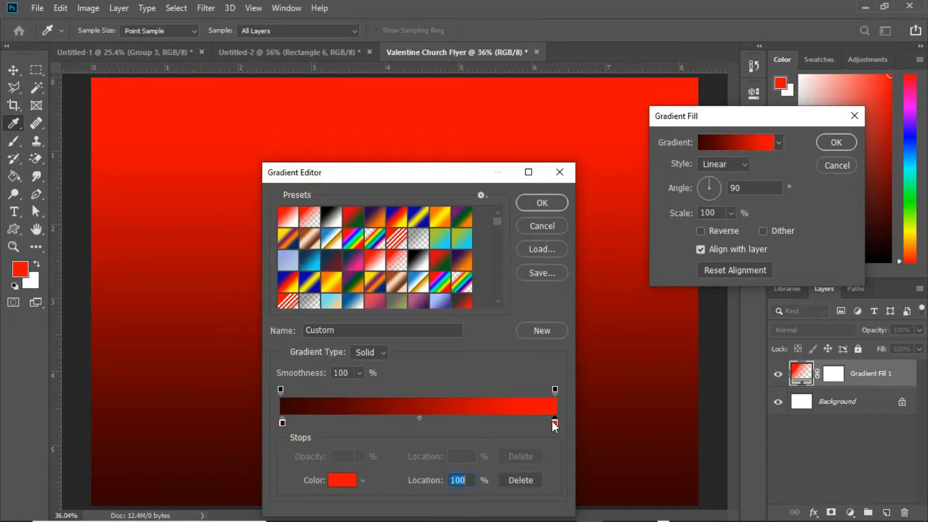
left_click(342, 482)
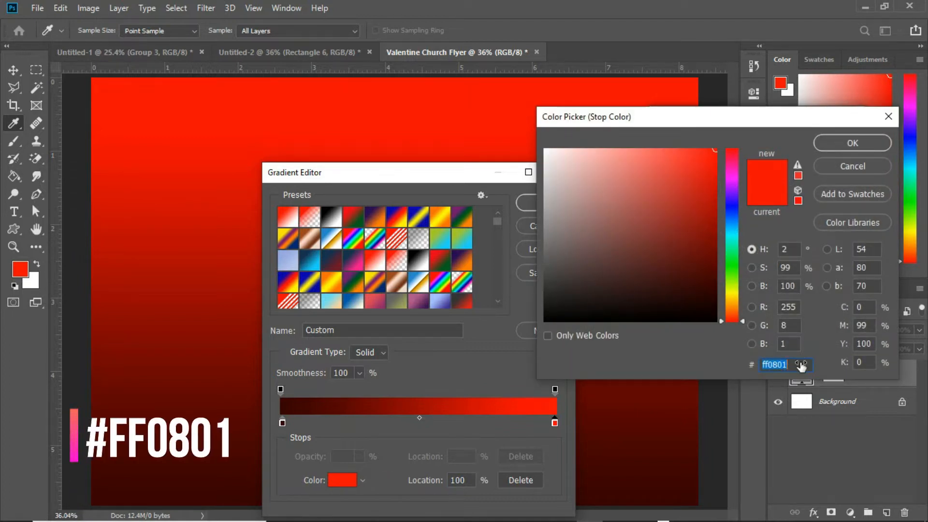
left_click(852, 143)
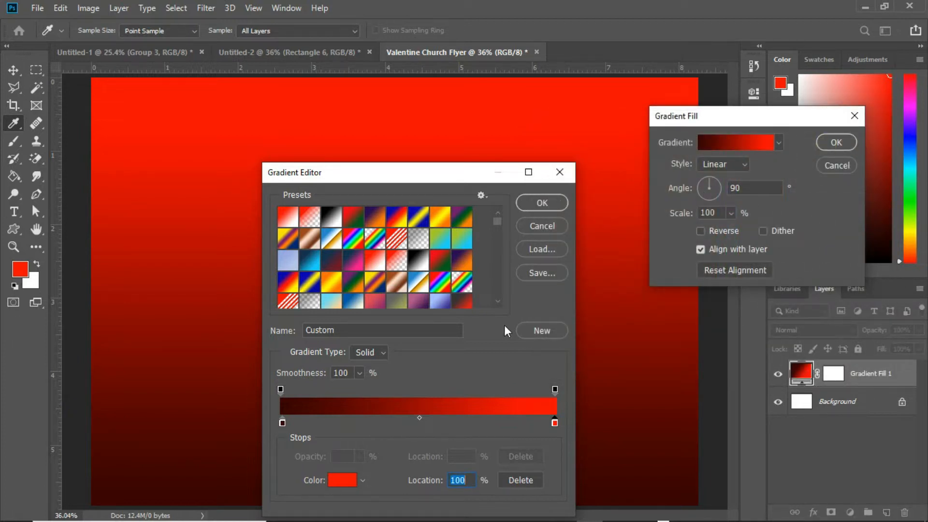
left_click(282, 422)
left_click(345, 478)
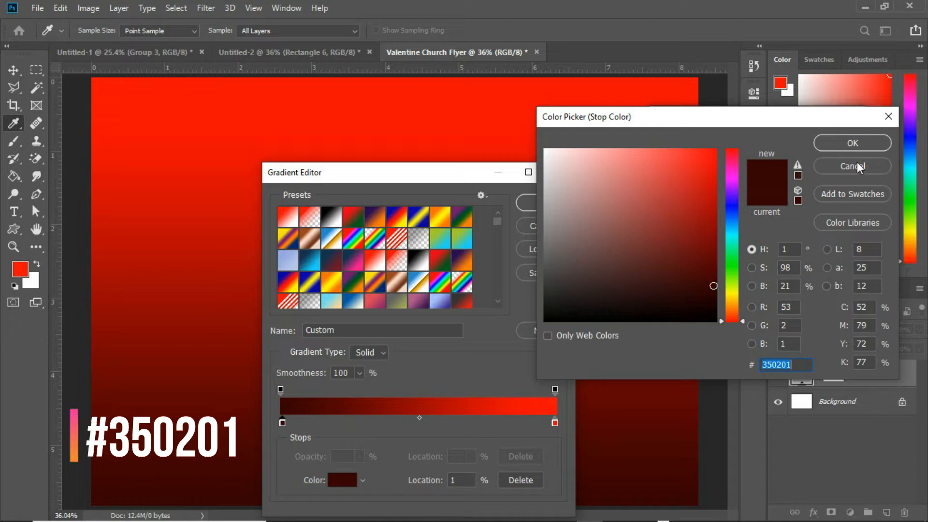
left_click(852, 143)
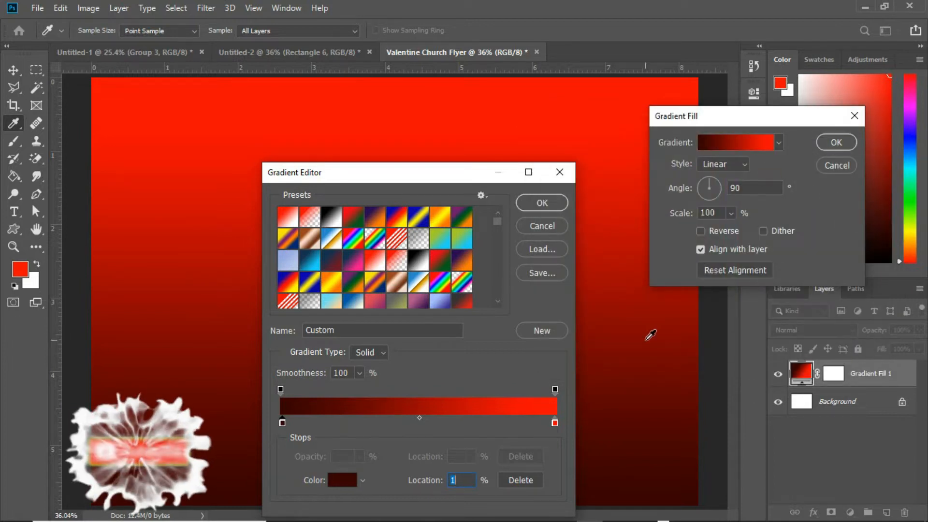
Step: Set the right gradient stop's color to 350201 and apply the gradient fill
left_click(554, 424)
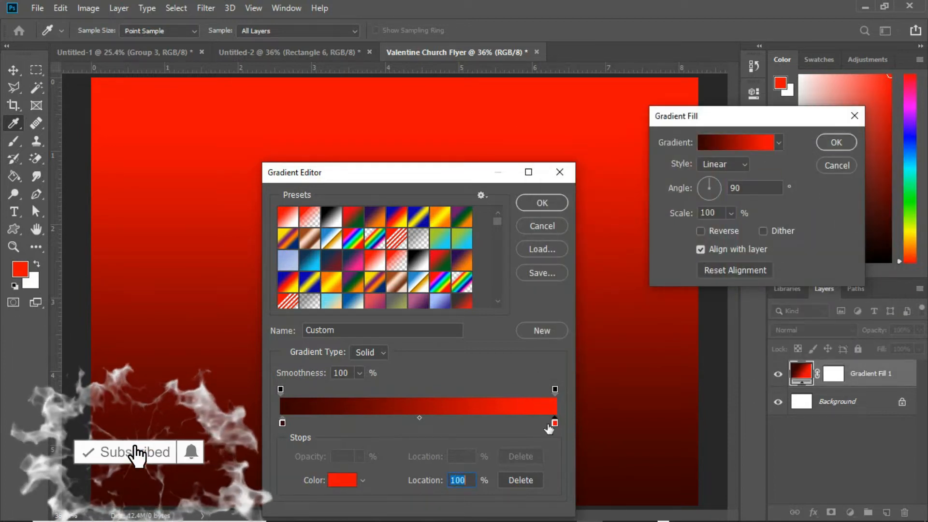
left_click(355, 479)
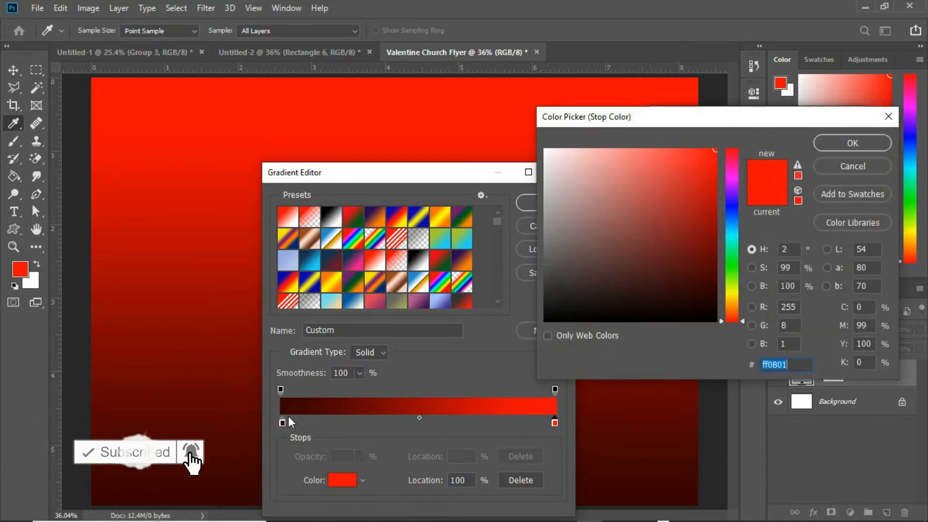
type("350201")
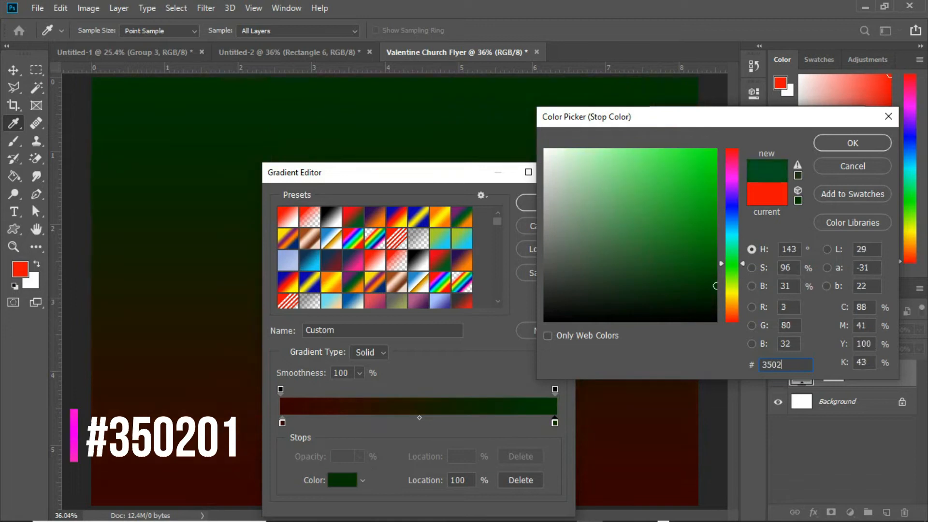
left_click(848, 139)
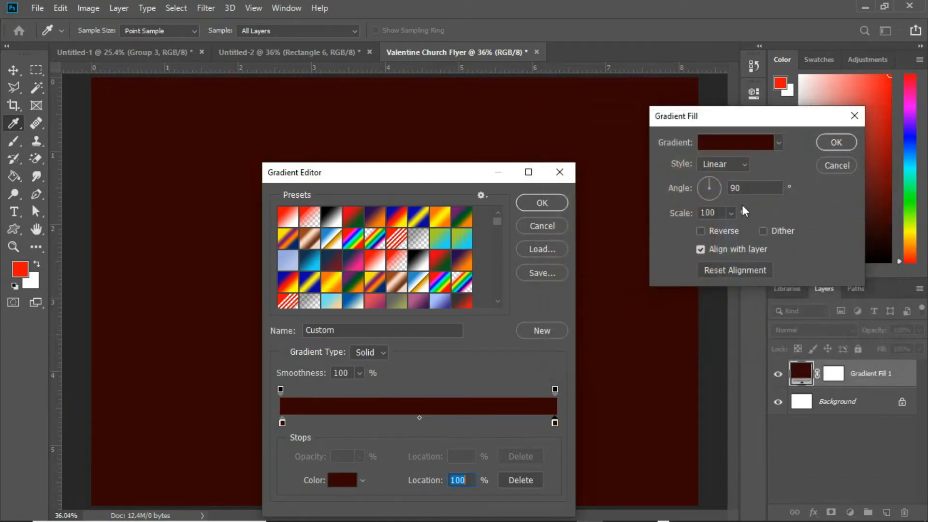
left_click(550, 205)
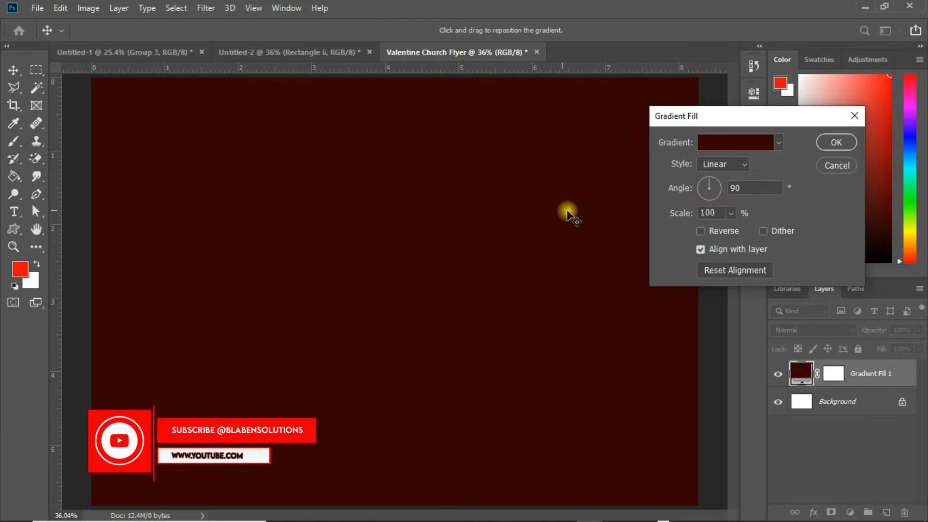
left_click(826, 144)
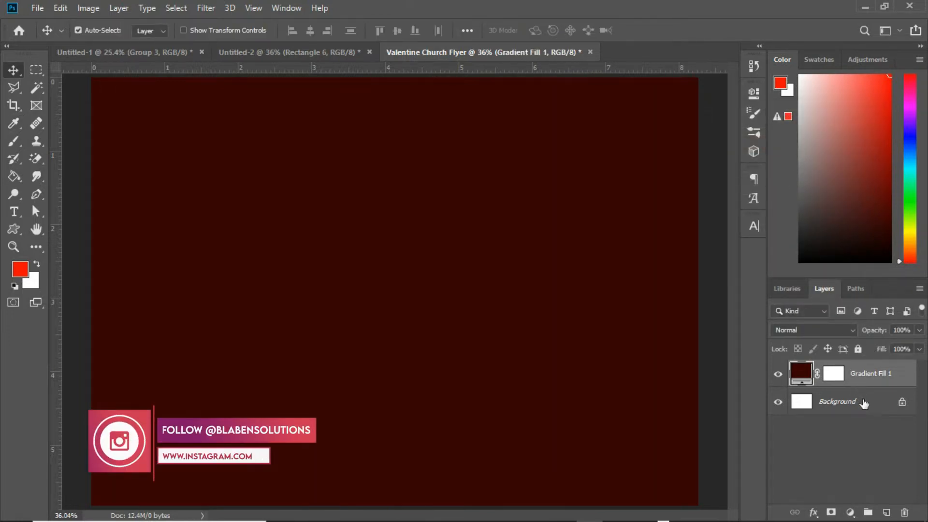
Step: Create a new empty layer and pick the Brush tool, enlarging the brush to about 1900 px
left_click(885, 511)
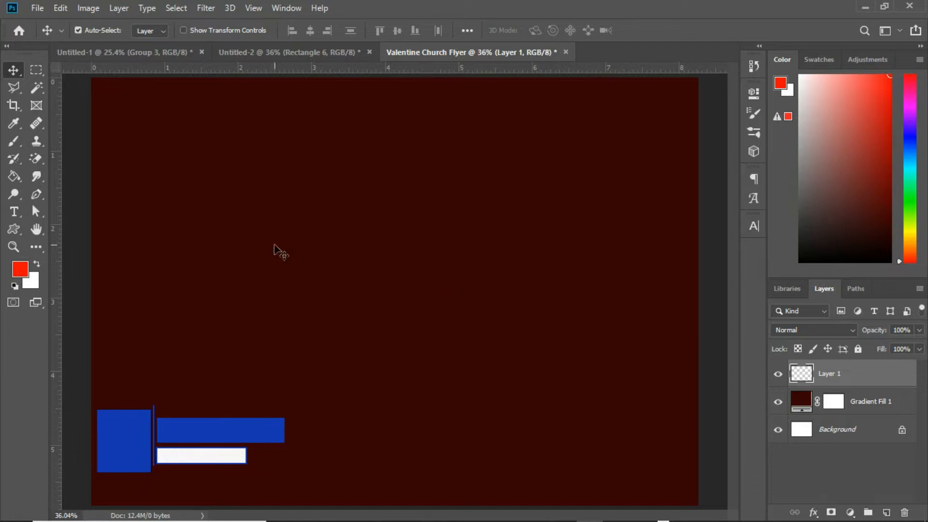
left_click(13, 142)
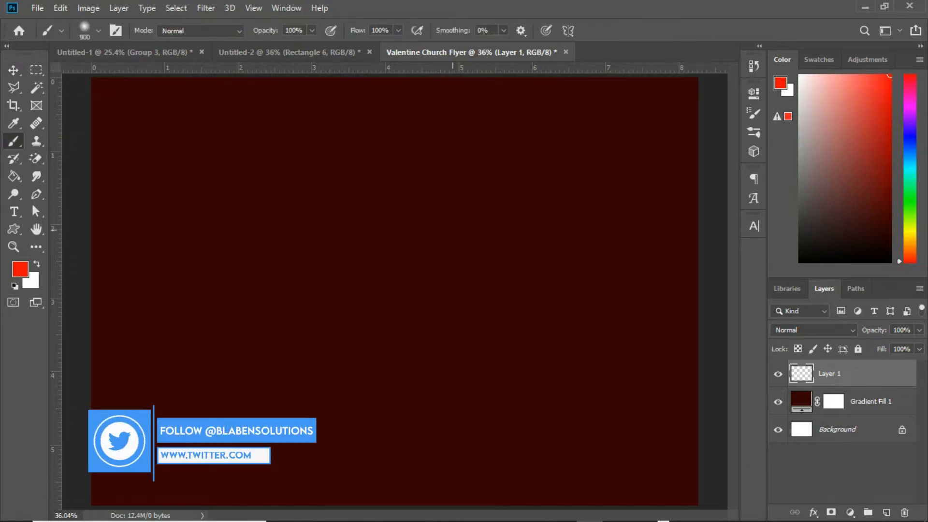
key("bracketright")
key("bracketright")
key("bracketright")
key("bracketright")
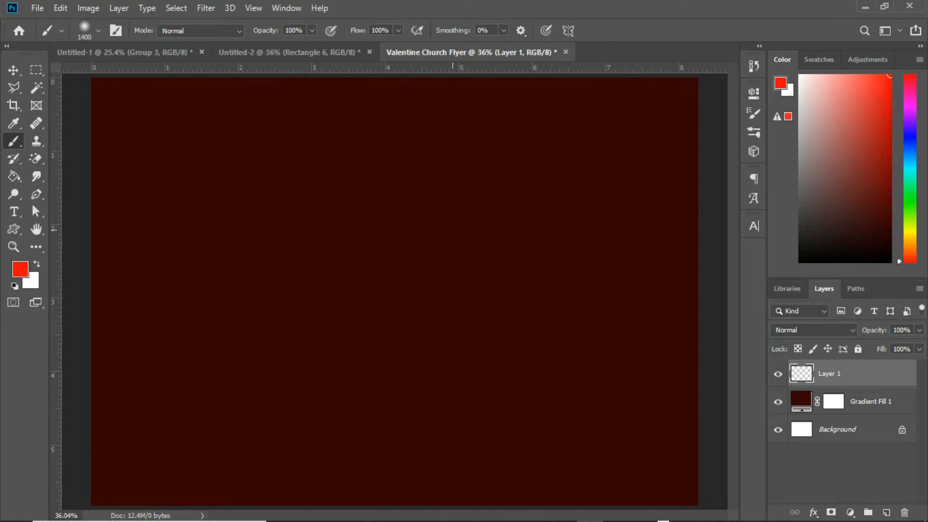
key("bracketright")
key("bracketright")
key("bracketright")
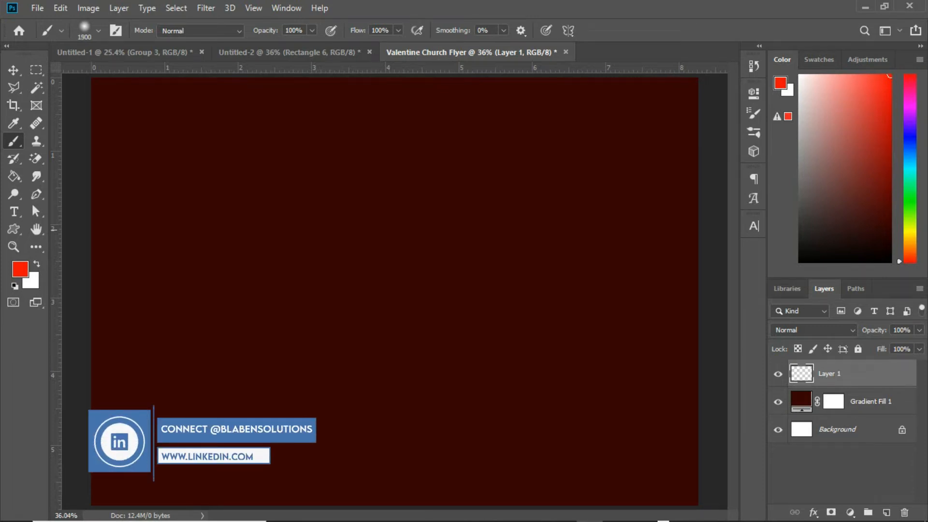
Step: Set the foreground color to ff0801 and paint one large soft red glow in the canvas centre
left_click(781, 84)
left_click(788, 364)
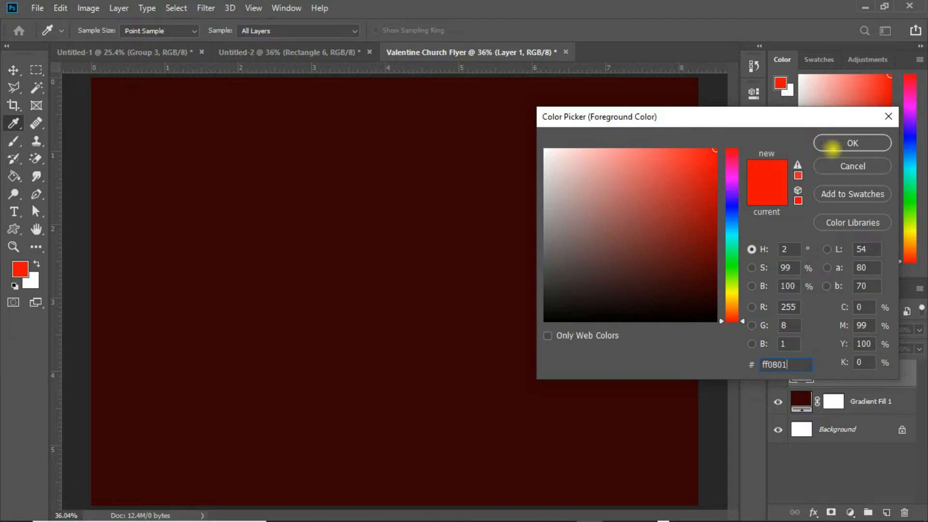
left_click(828, 143)
key("b")
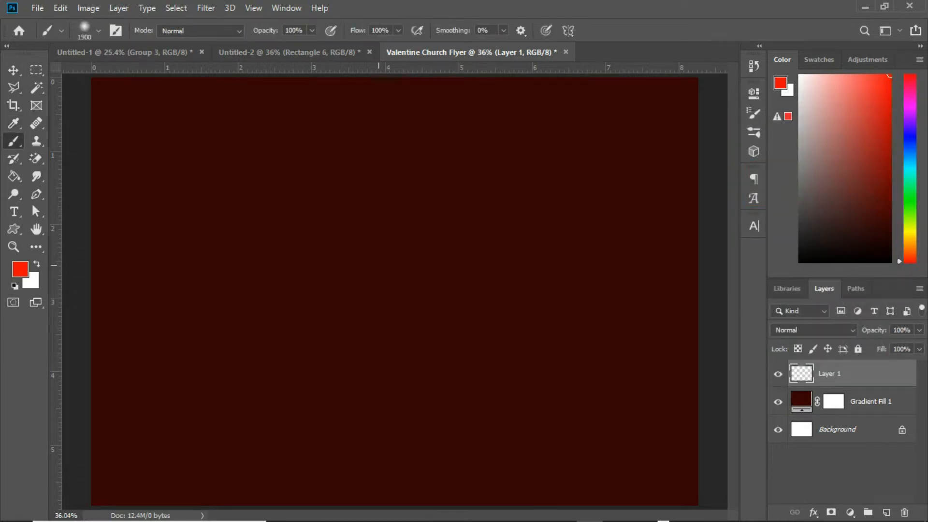
left_click(377, 278)
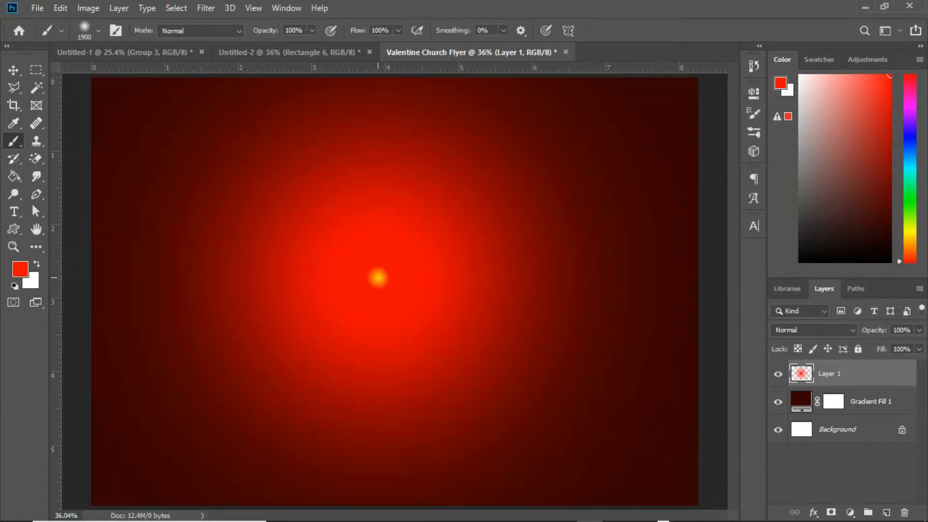
Step: Place the stage spot lights image into the flyer, scale it up and position it over the left side
key("v")
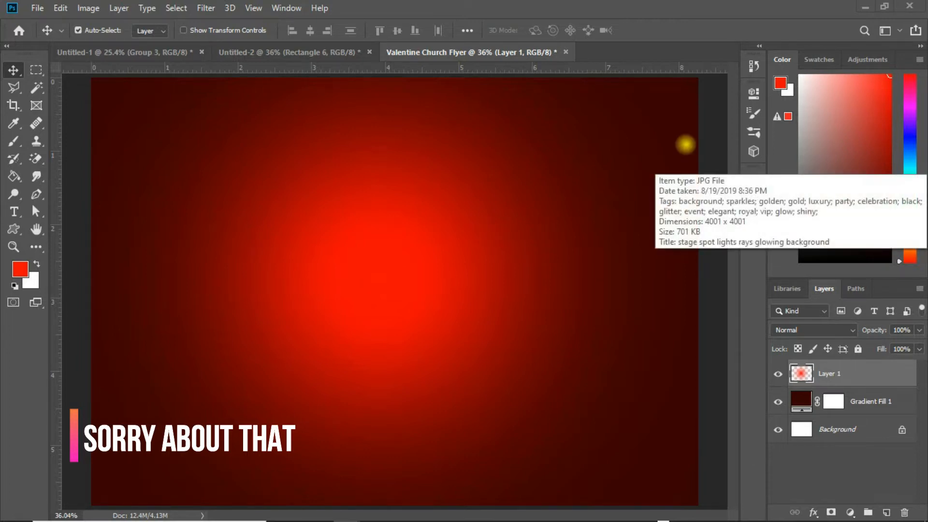
left_click_drag(683, 143, 436, 360)
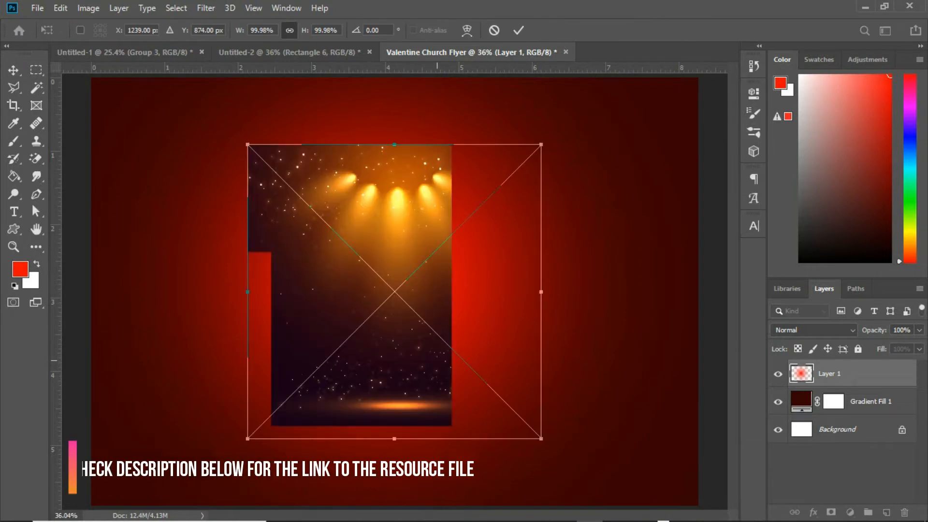
left_click_drag(541, 145, 622, 64)
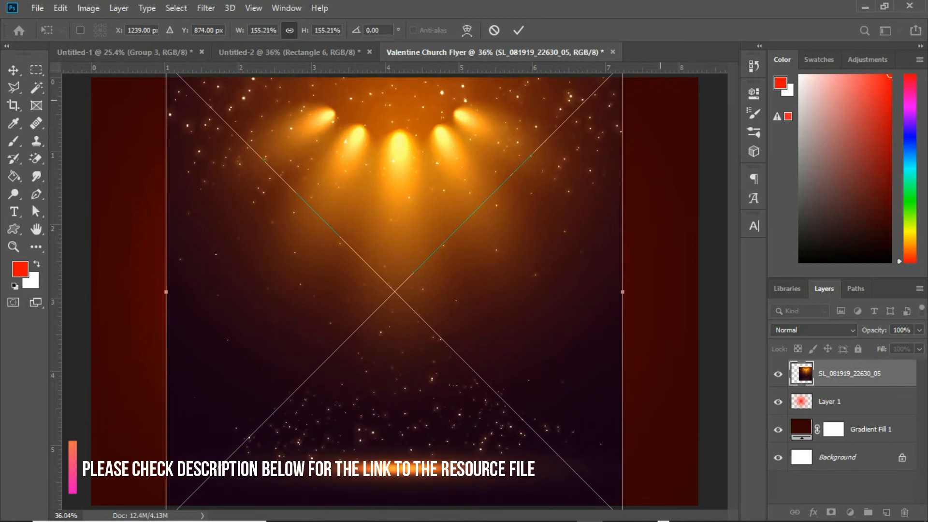
left_click_drag(560, 158, 484, 166)
left_click_drag(480, 203, 476, 203)
key("Return")
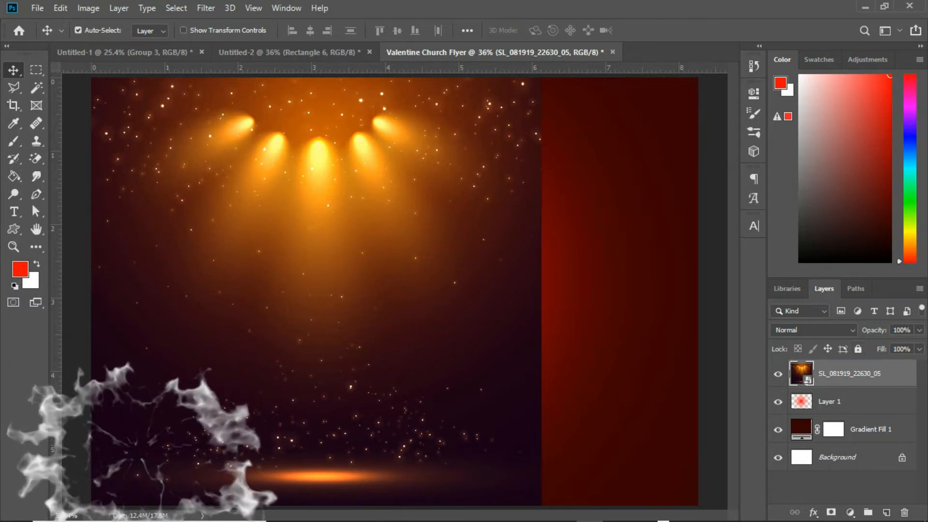
Step: Set the stage lights layer's blend mode to Screen
left_click(849, 329)
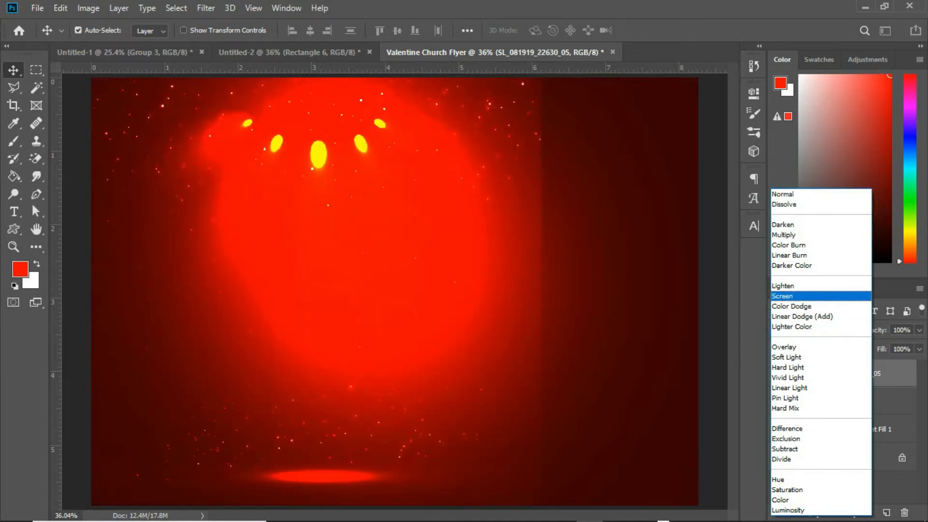
left_click(805, 296)
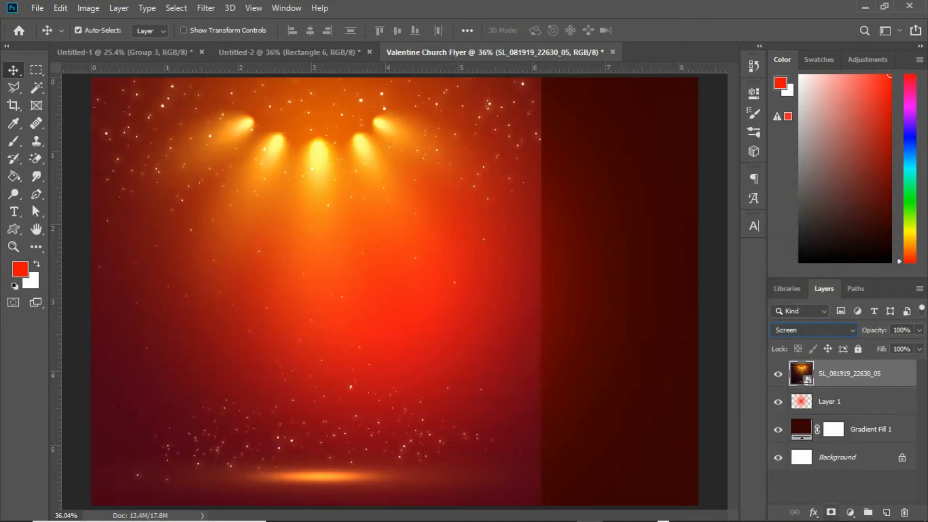
Step: Add a layer mask to the stage lights and paint black along its right edge to blend it
left_click(830, 511)
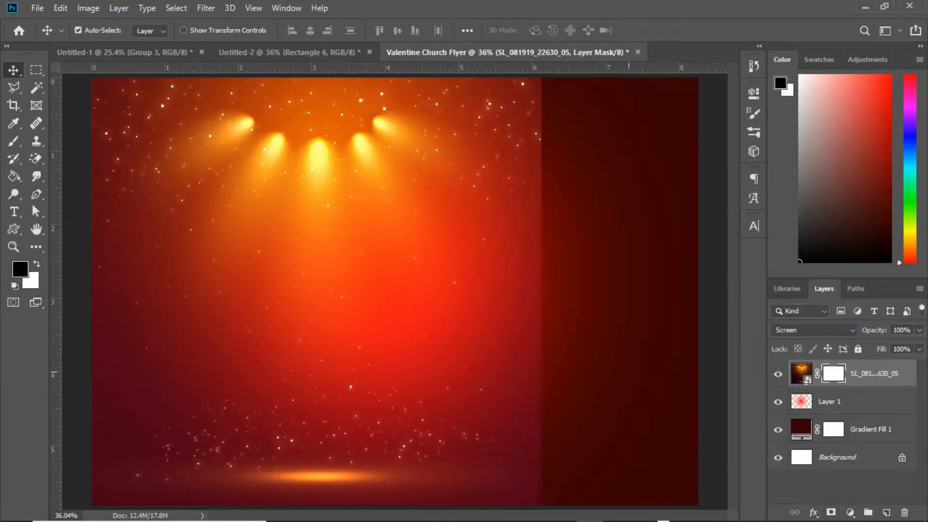
key("b")
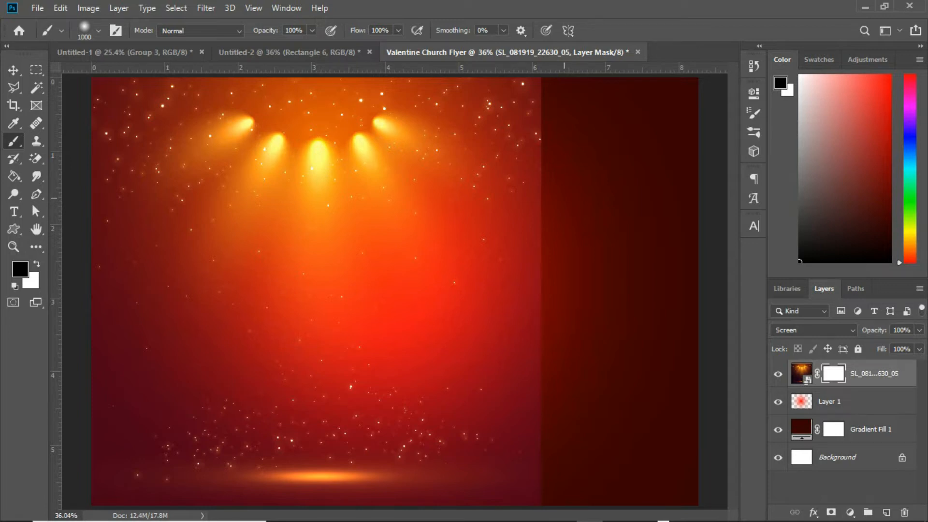
left_click_drag(555, 140, 555, 222)
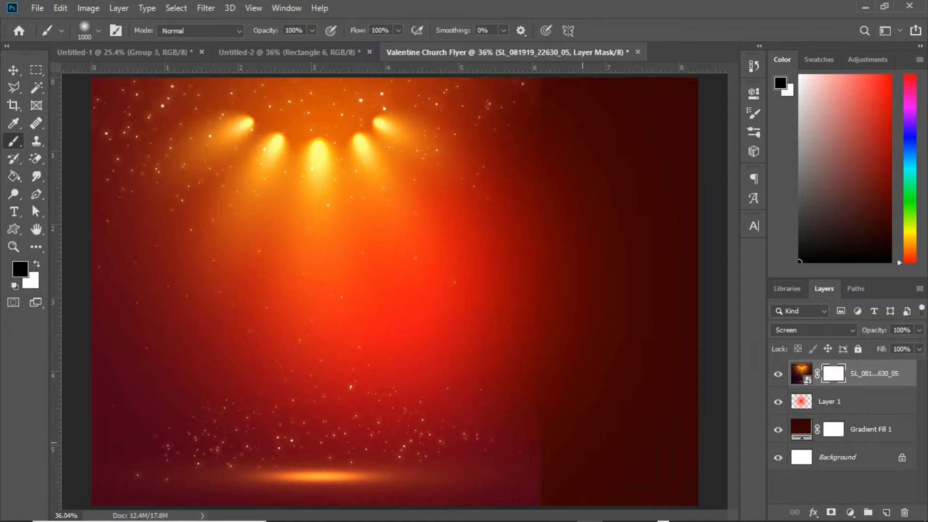
left_click_drag(581, 474, 581, 473)
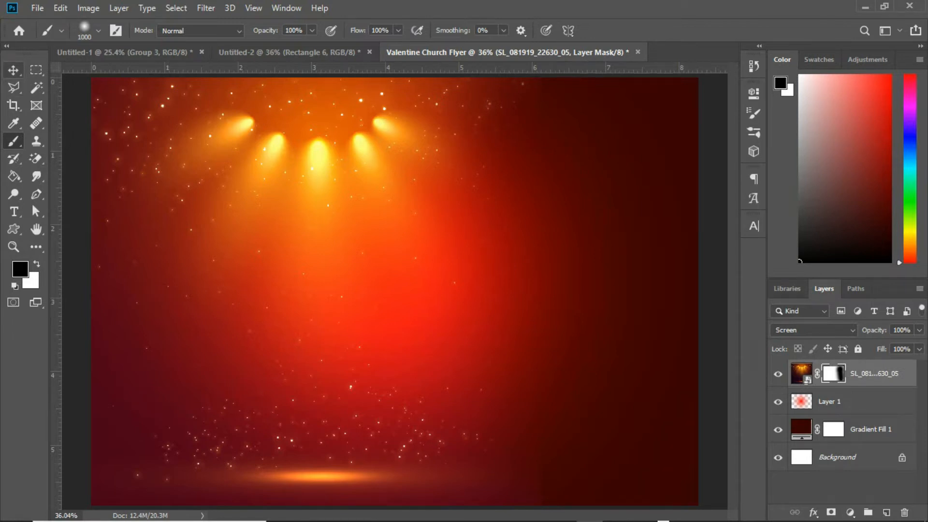
Step: Duplicate the stage lights layer and move the copy to the right side of the canvas
left_click(13, 69)
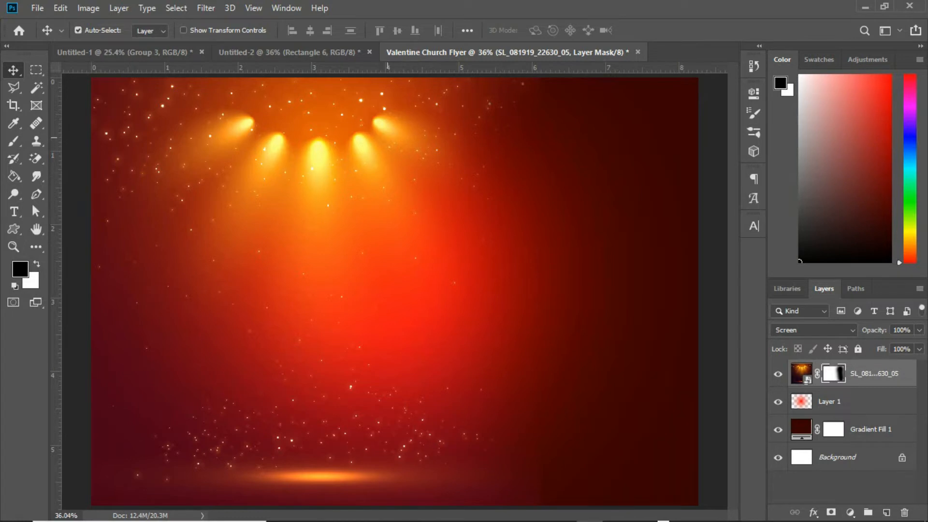
key("ctrl+j")
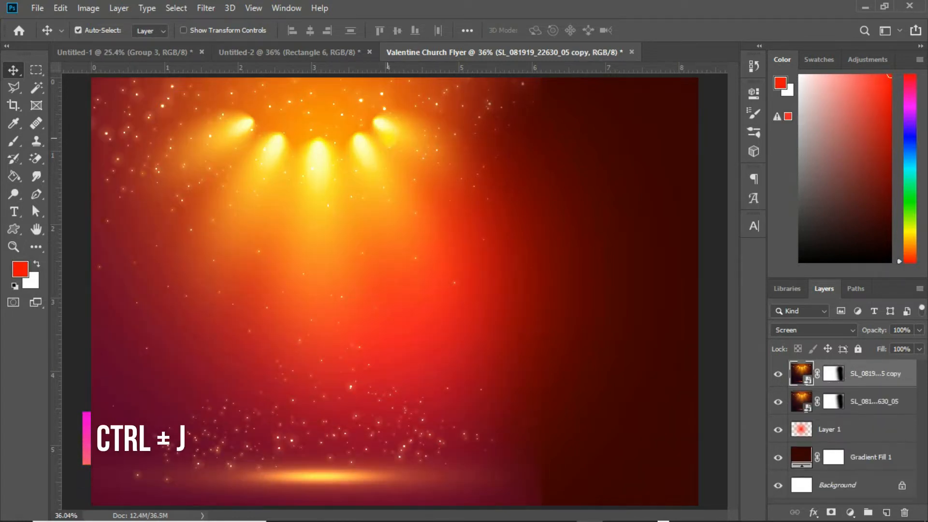
left_click_drag(390, 118, 700, 113)
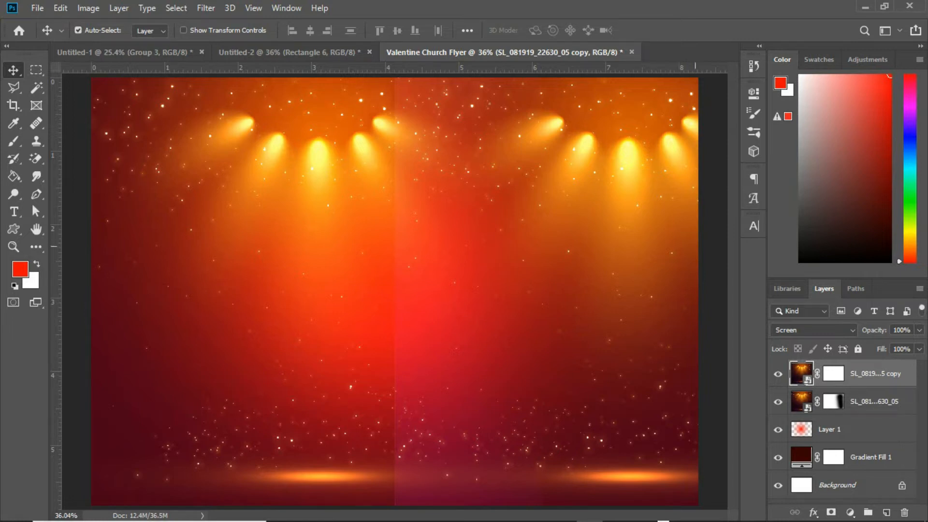
Step: On the copy's layer mask, paint black with default colors along the central seam to blend the two images
left_click(833, 376)
key("d")
key("b")
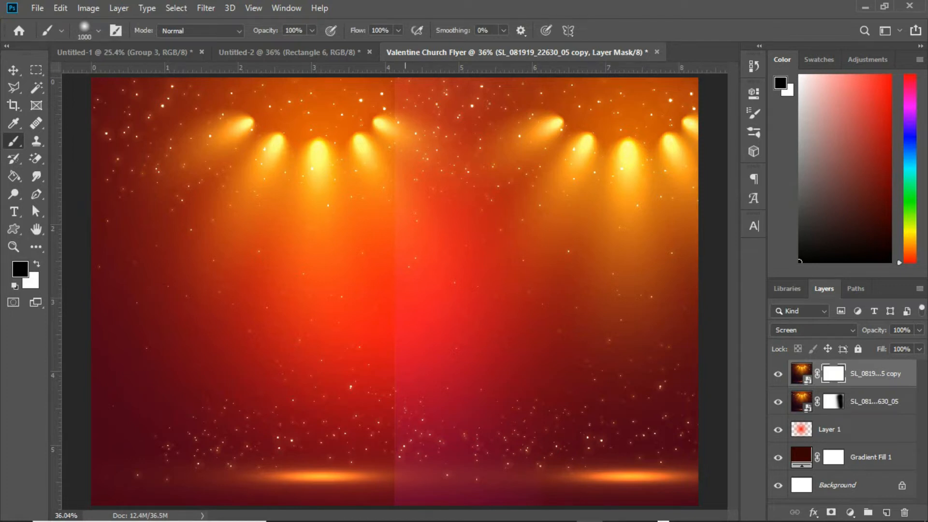
left_click_drag(399, 146, 401, 183)
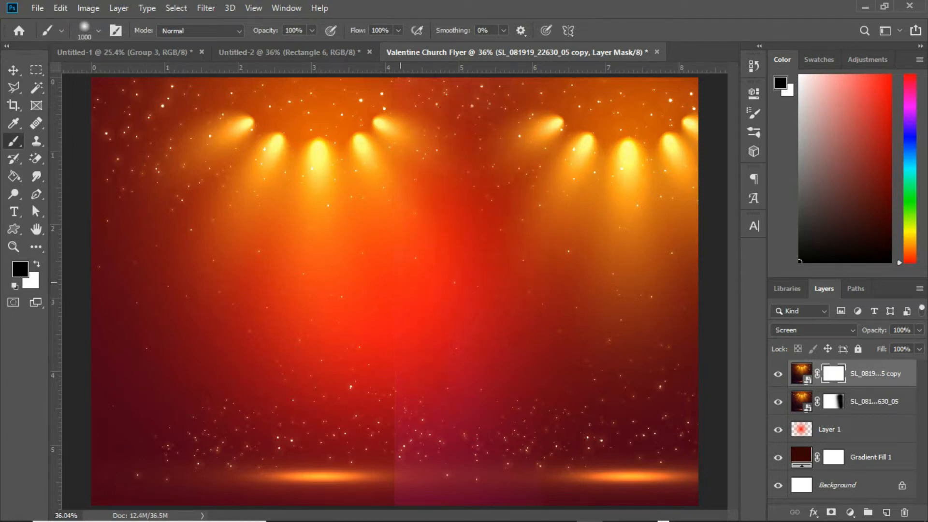
mouse_move(399, 391)
left_mouse_down()
mouse_move(398, 468)
mouse_move(400, 381)
left_mouse_up()
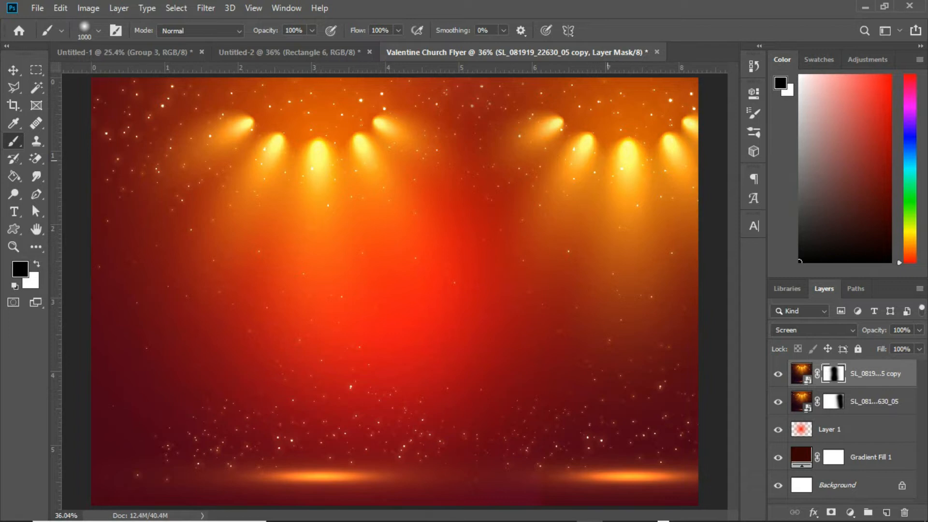
Step: Paint black on the copy's mask over the upper-right spotlights and the lower-right area to darken them
left_click(570, 169)
left_click(570, 170)
left_click(582, 164)
left_click(638, 166)
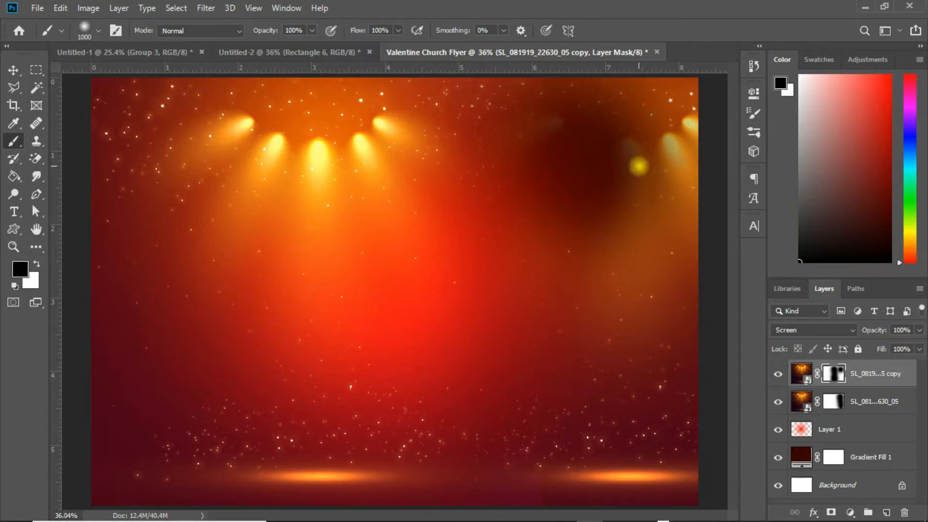
left_click(660, 157)
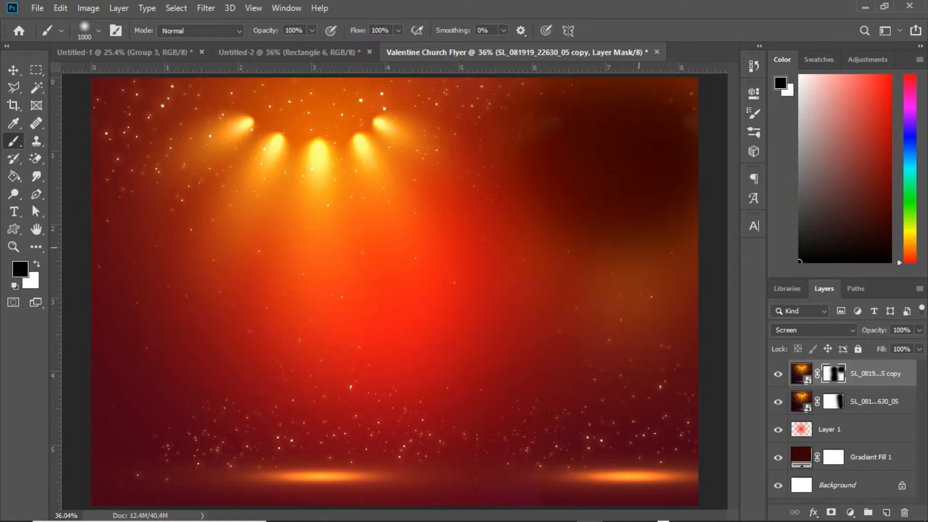
left_click(14, 70)
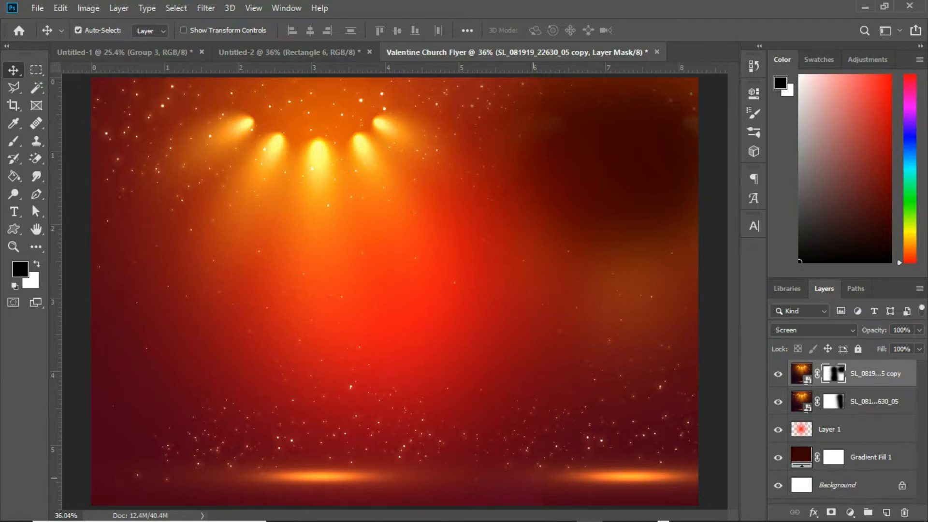
key("b")
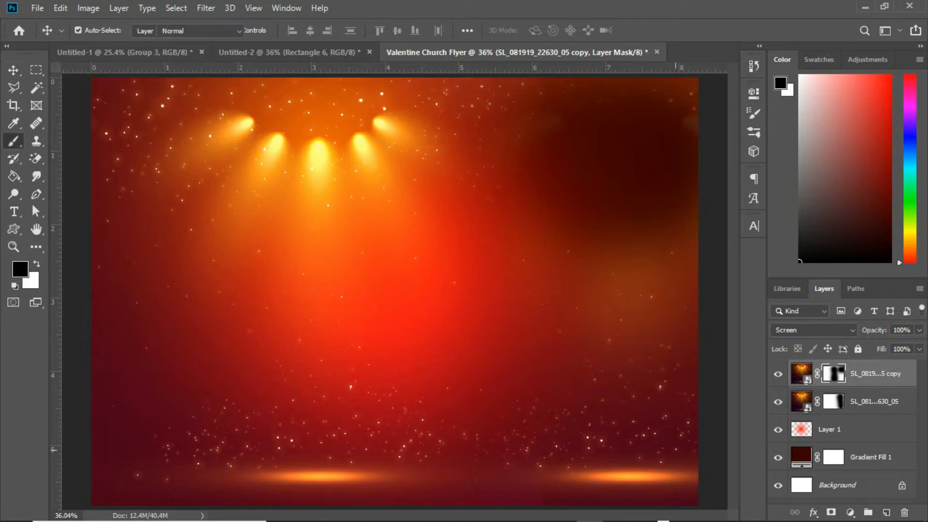
left_click(567, 496)
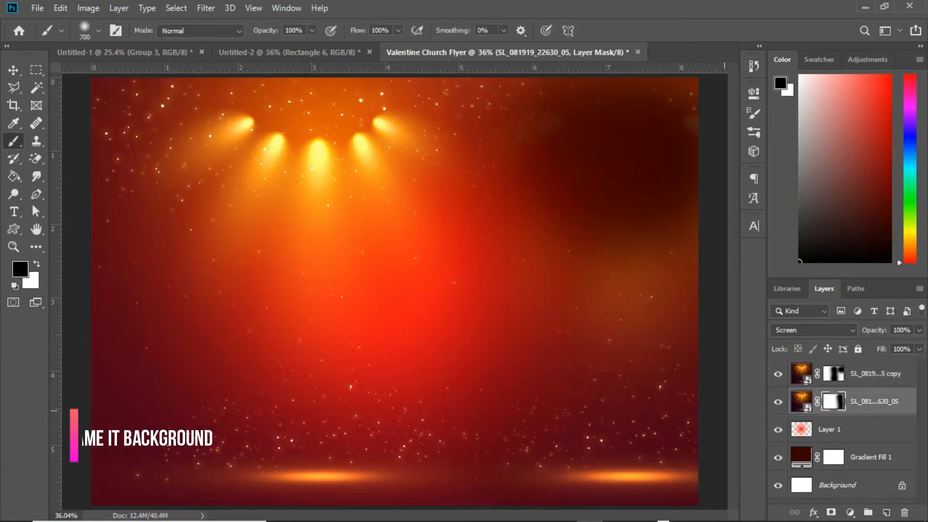
Step: Group all the design layers above the Background and name the group background
left_click(855, 374)
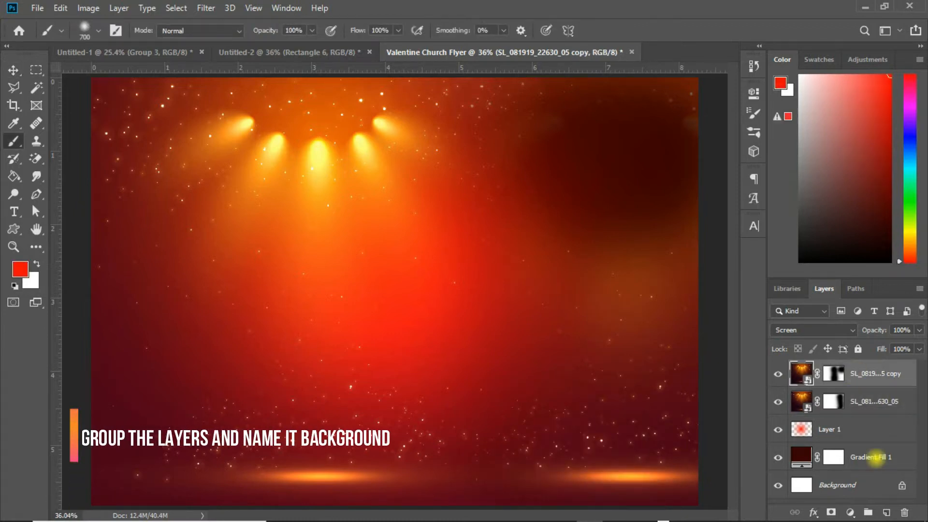
left_click(850, 458, "shift")
key("ctrl+g")
double_click(829, 368)
type("background")
key("Return")
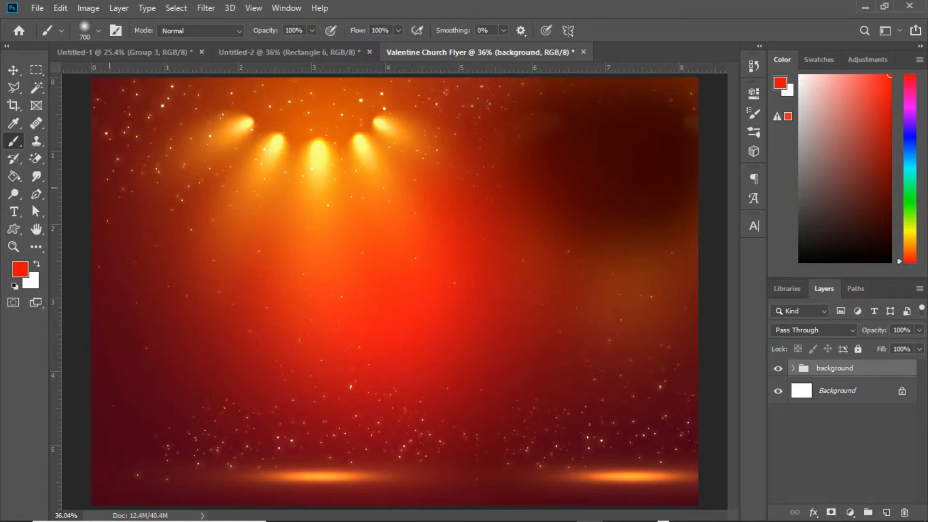
Step: Add the heading text Calvary Baptist, The Temple of Grace at the top centre of the flyer
left_click(14, 211)
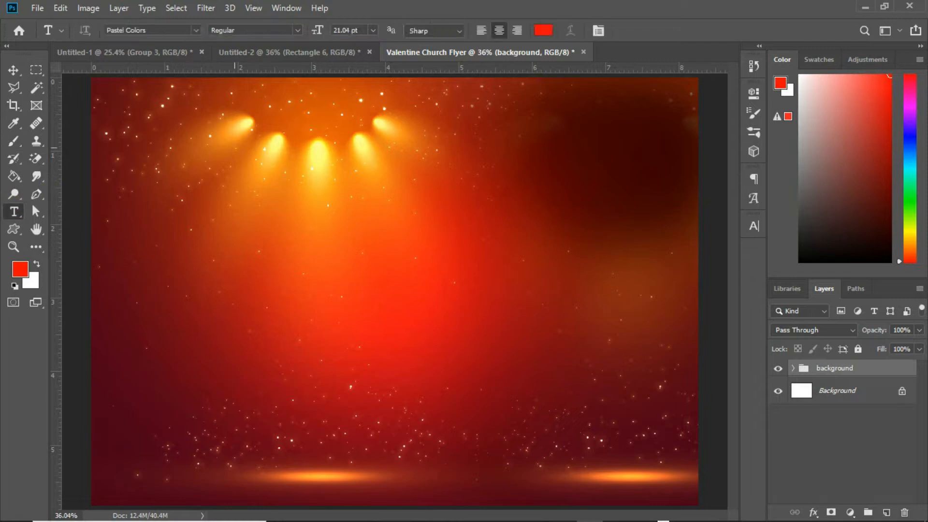
left_click(240, 116)
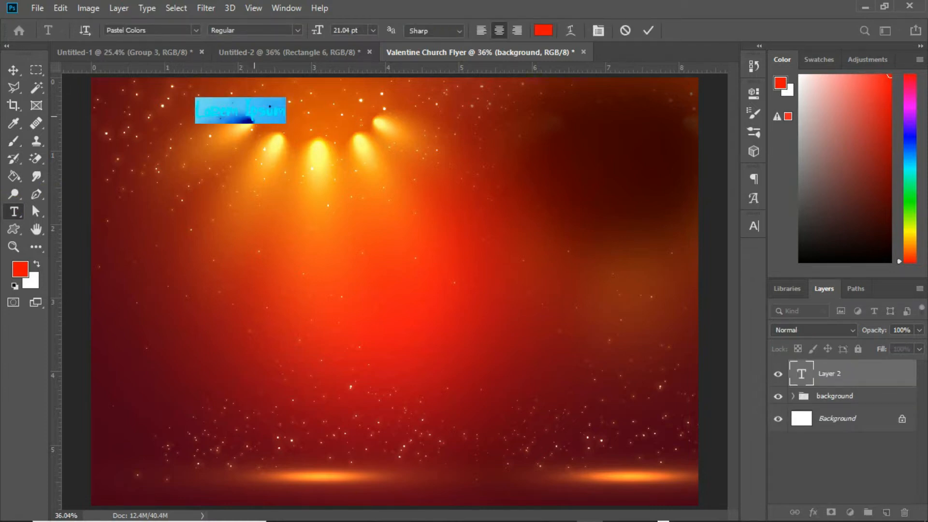
left_click(247, 111)
type("Calvary")
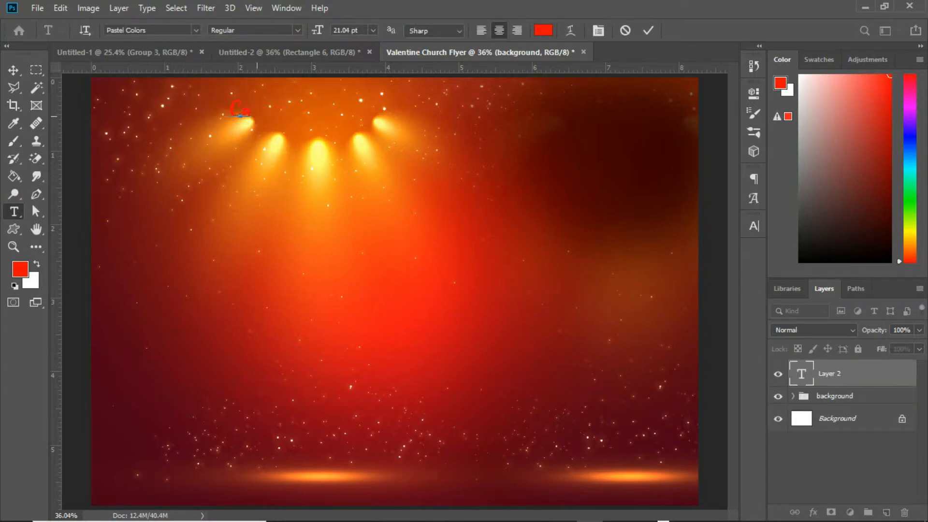
type(" Ba")
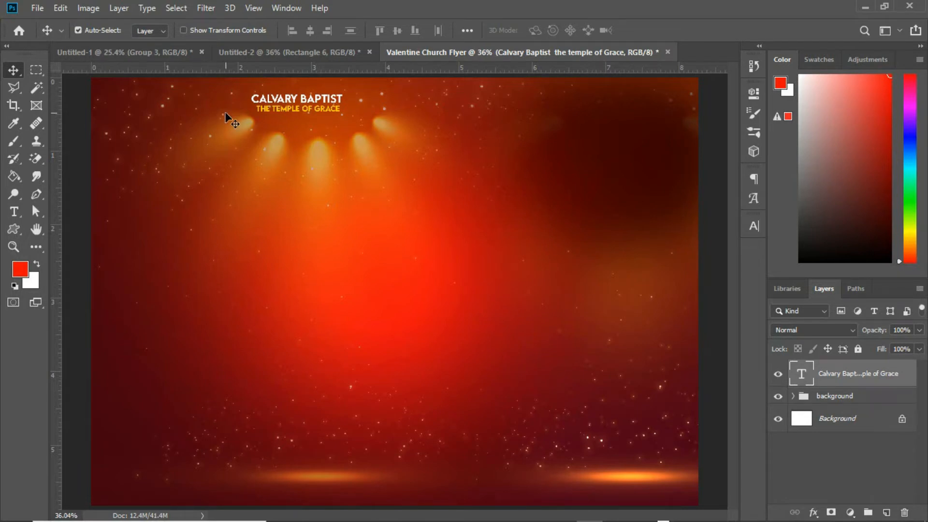
Step: Draw a rectangle about 237 × 268 px at the top-left edge and set its fill to white
left_click(16, 229)
left_click(53, 229)
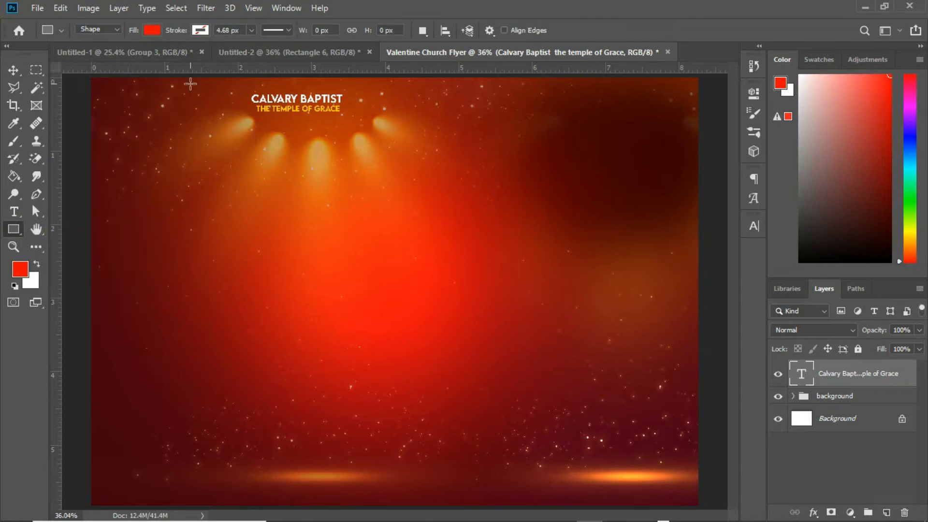
left_click_drag(198, 75, 256, 140)
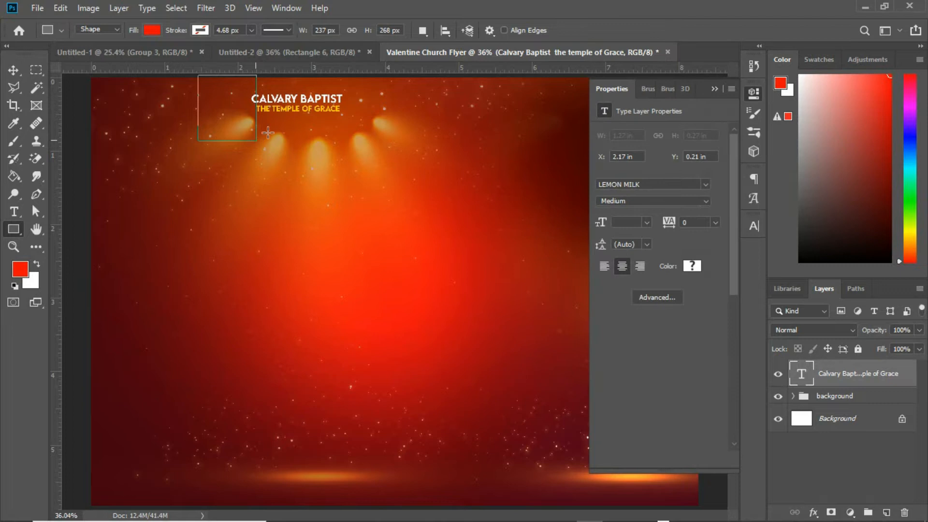
left_click(605, 175)
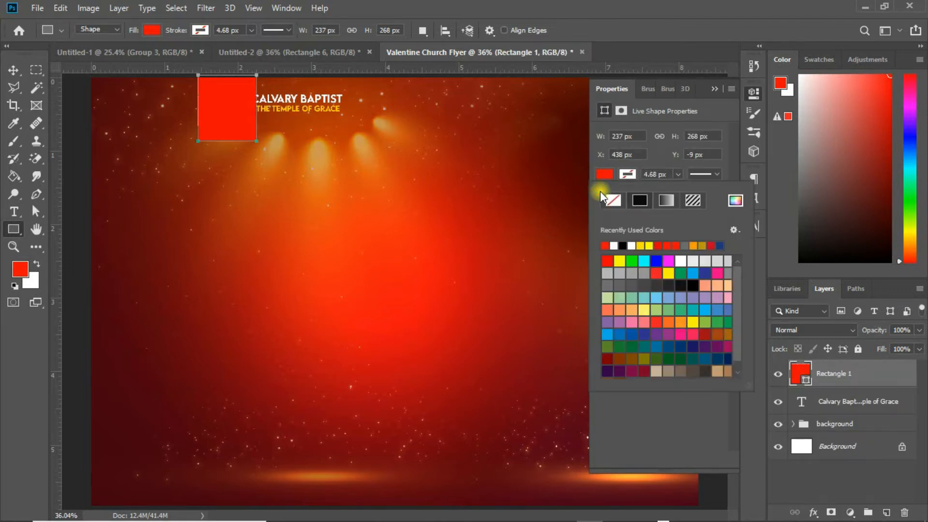
left_click(613, 245)
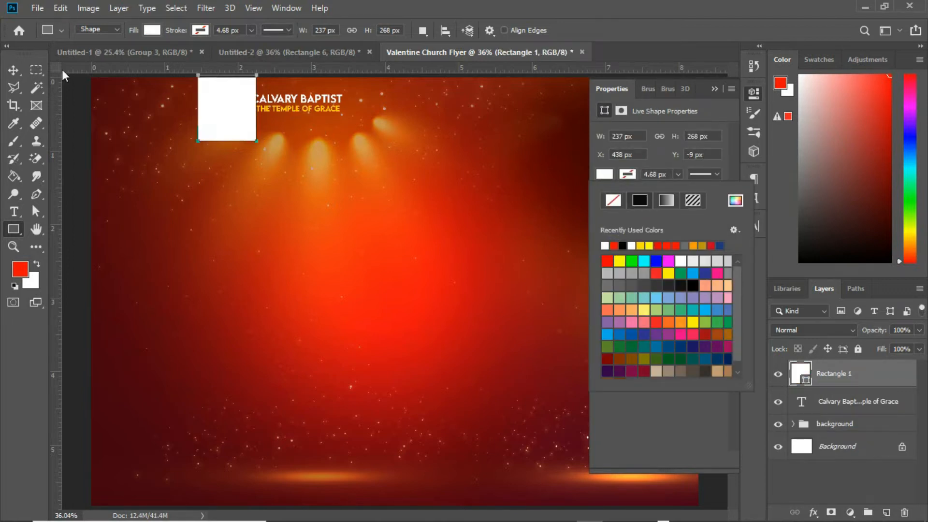
Step: Move the heading text slightly right, clear of the white rectangle
left_click(14, 71)
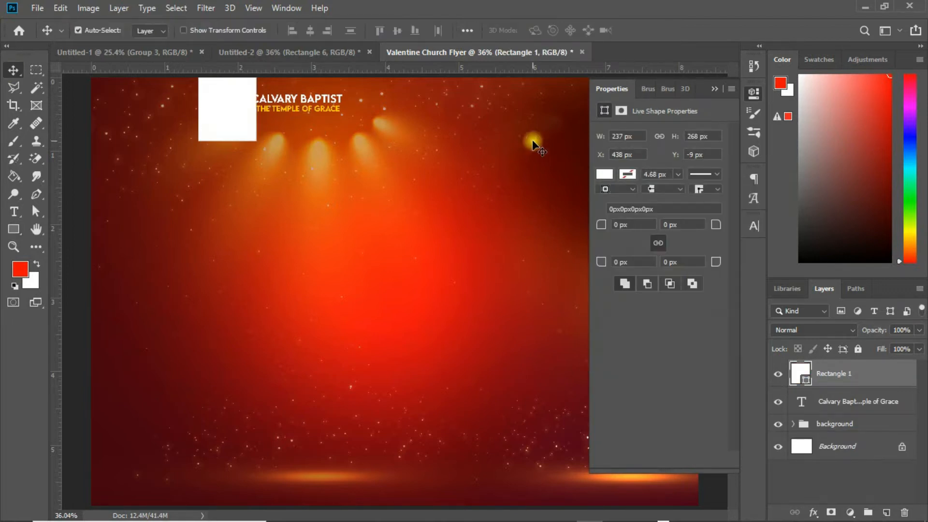
left_click(716, 87)
left_click_drag(309, 103, 324, 98)
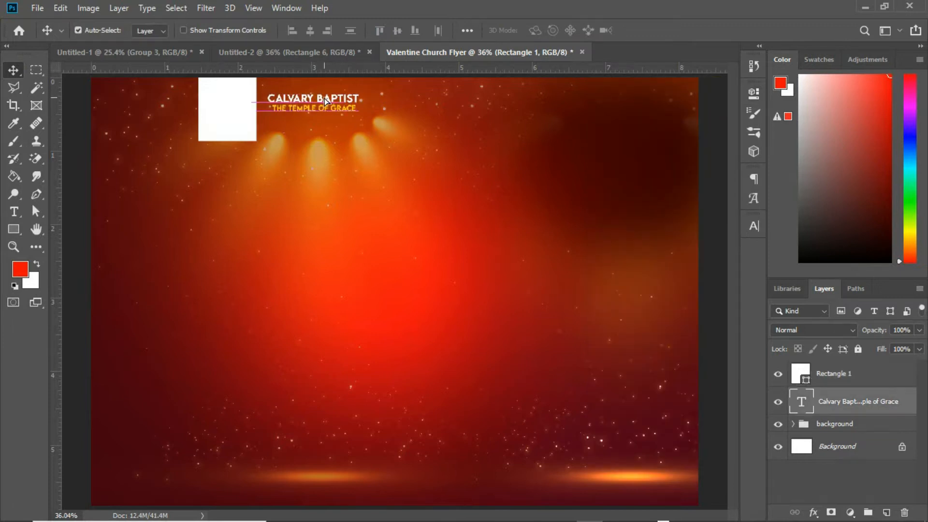
left_click(248, 105)
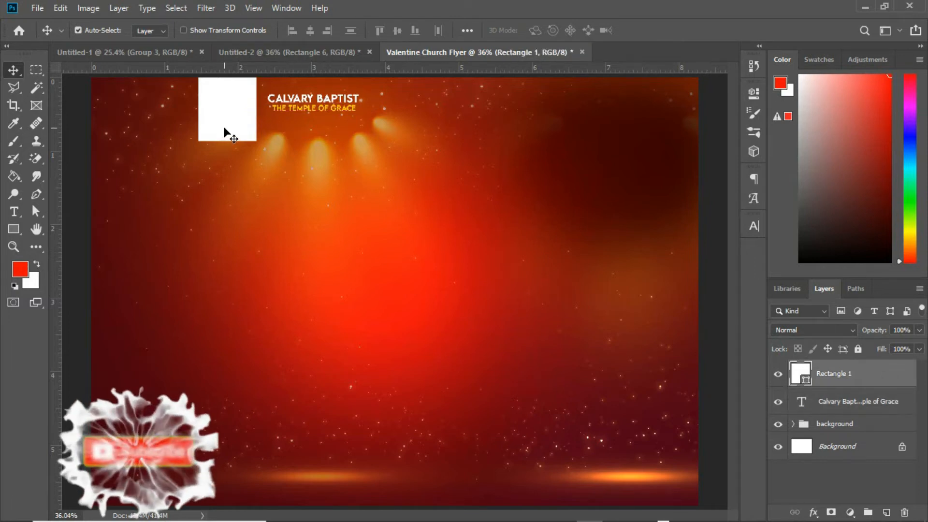
left_click_drag(224, 128, 225, 127)
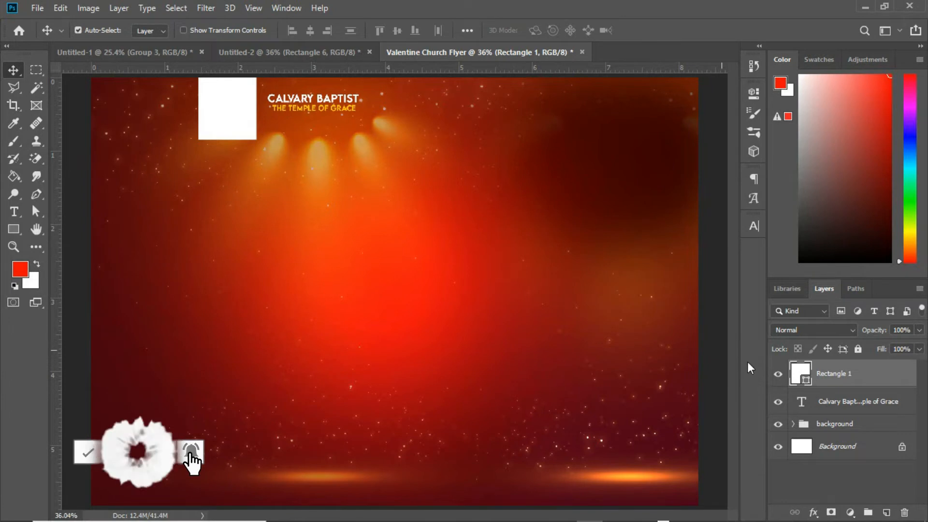
Step: Warp the white rectangle so its bottom edge becomes a wavy ribbon shape
key("ctrl+t")
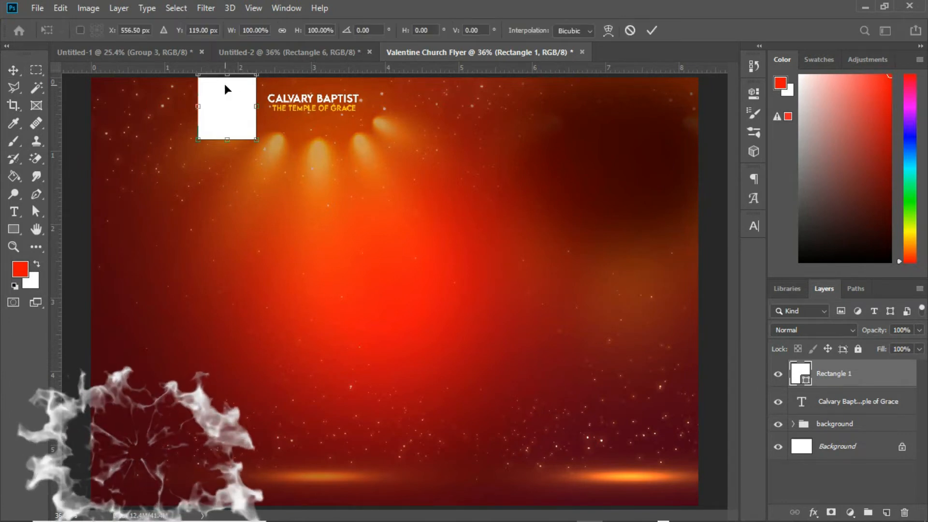
right_click(230, 124)
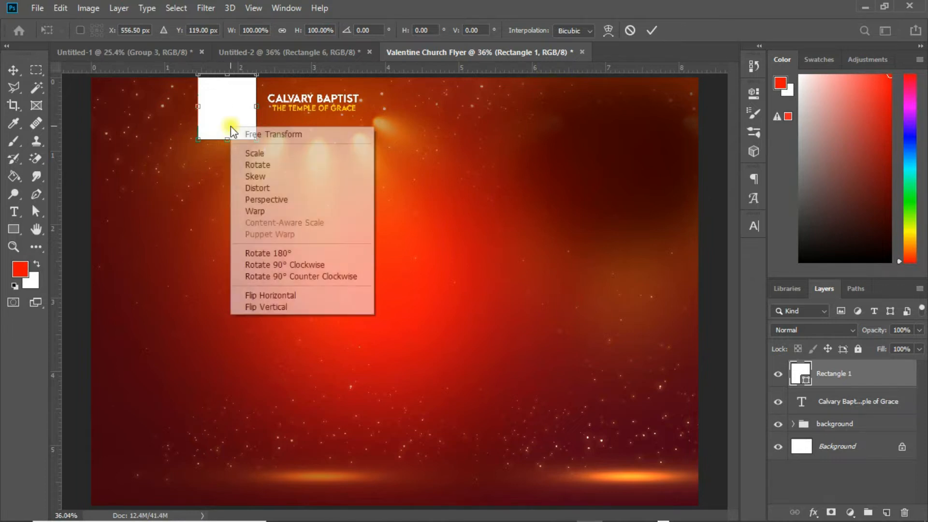
left_click(266, 209)
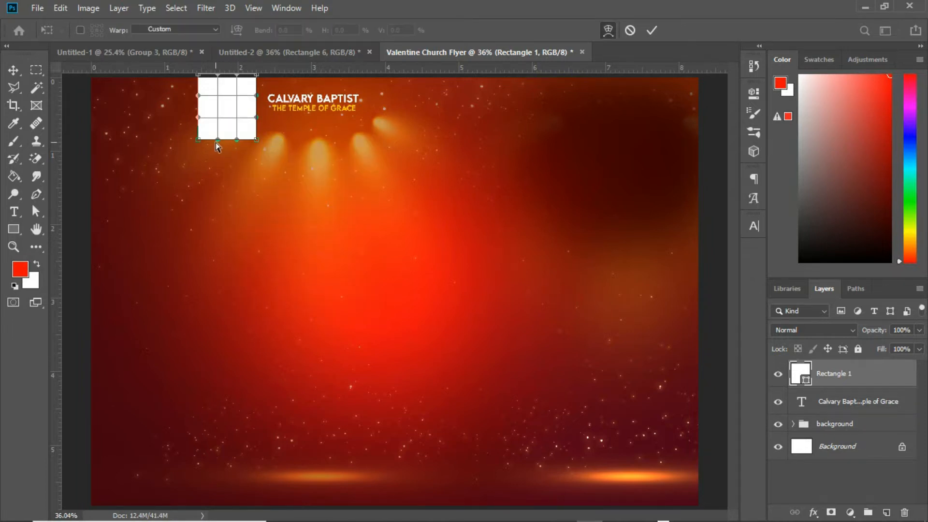
left_click_drag(218, 139, 220, 115)
mouse_move(236, 140)
left_mouse_down()
mouse_move(228, 147)
mouse_move(235, 151)
left_mouse_up()
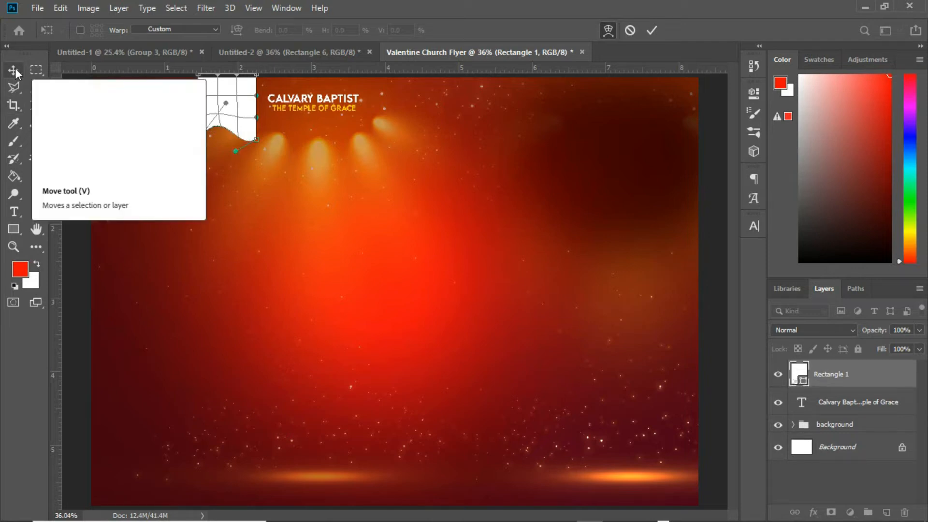
left_click(652, 30)
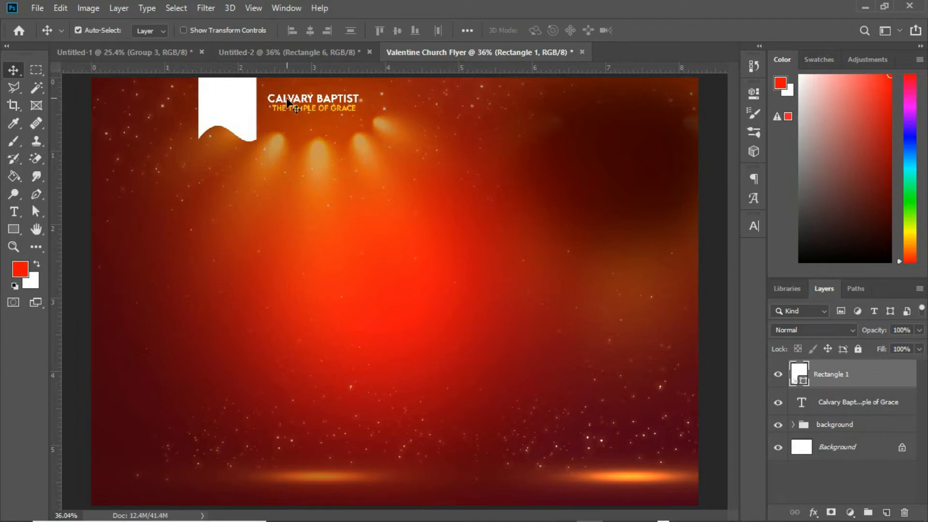
Step: Nudge the heading text slightly left and narrow the ribbon from its left side to about 86% width
left_click_drag(280, 107, 276, 103)
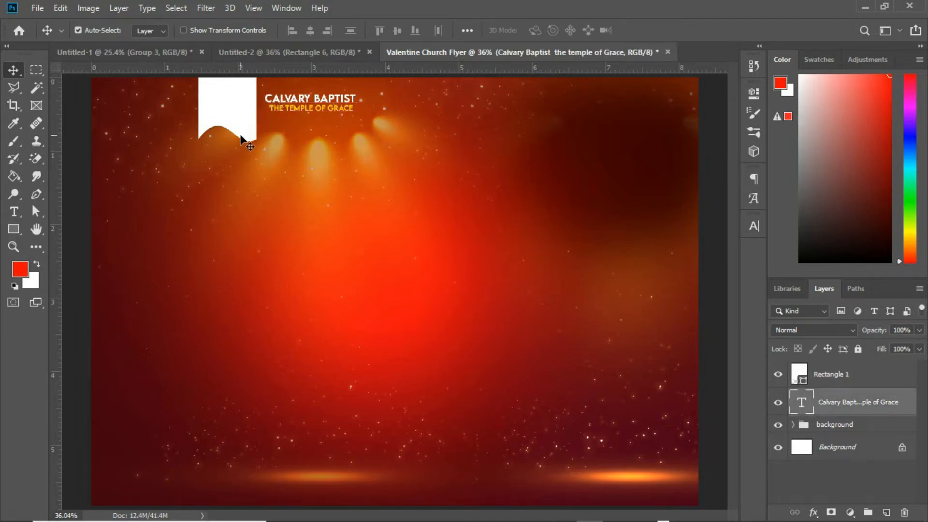
left_click(231, 98)
key("ctrl")
key("ctrl+t")
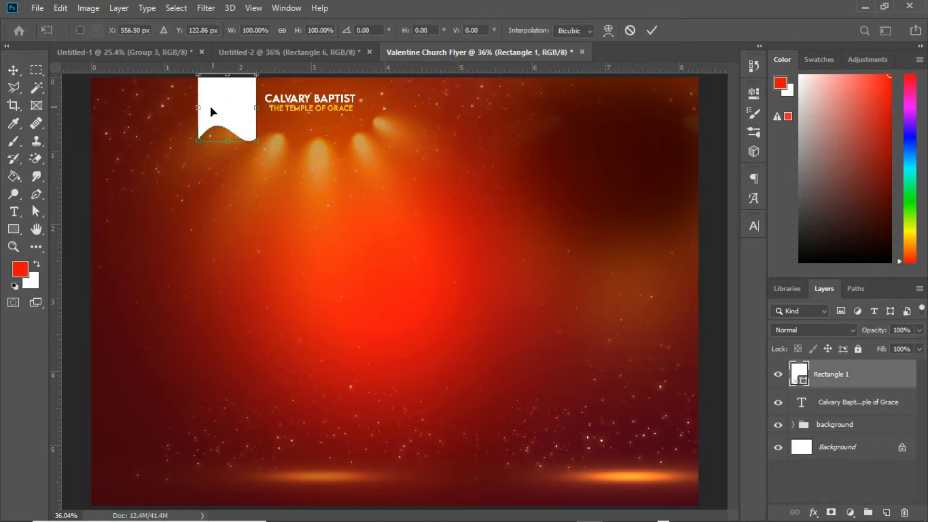
left_click_drag(199, 107, 209, 107)
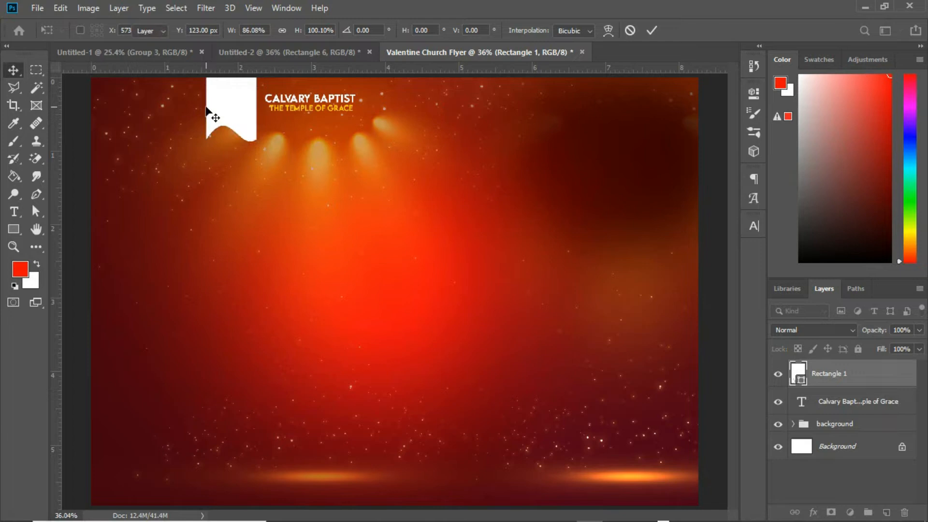
key("Return")
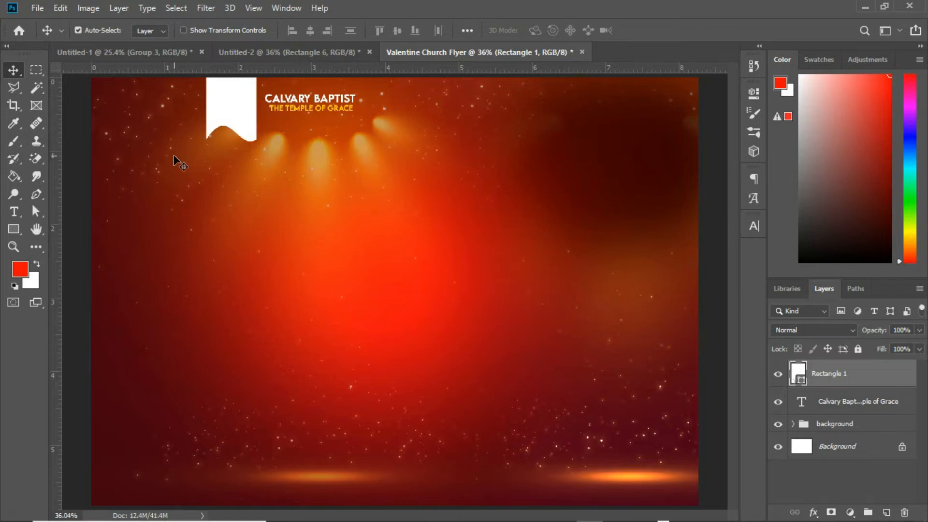
Step: Add a small PRESENTS text line below the ribbon and heading
left_click(24, 212)
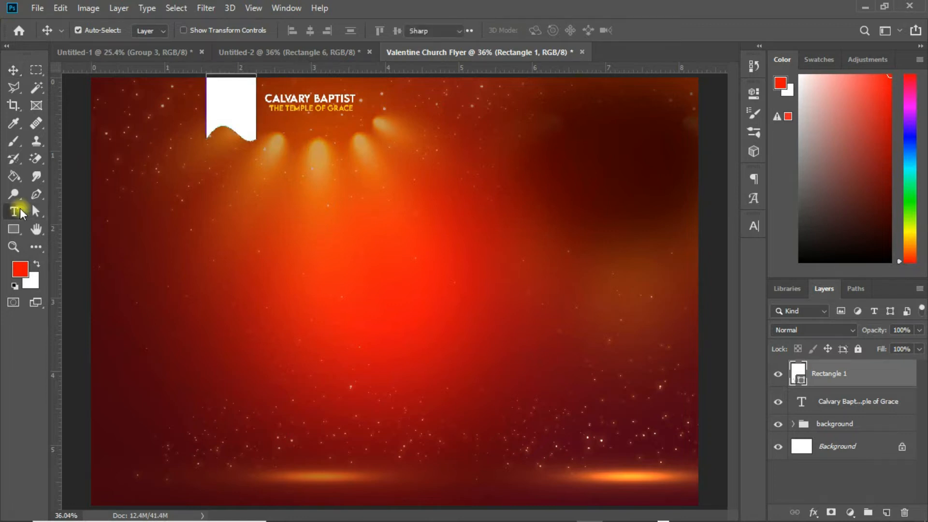
left_click(249, 184)
key("BackSpace")
key("BackSpace")
key("BackSpace")
key("BackSpace")
key("BackSpace")
key("BackSpace")
key("BackSpace")
key("BackSpace")
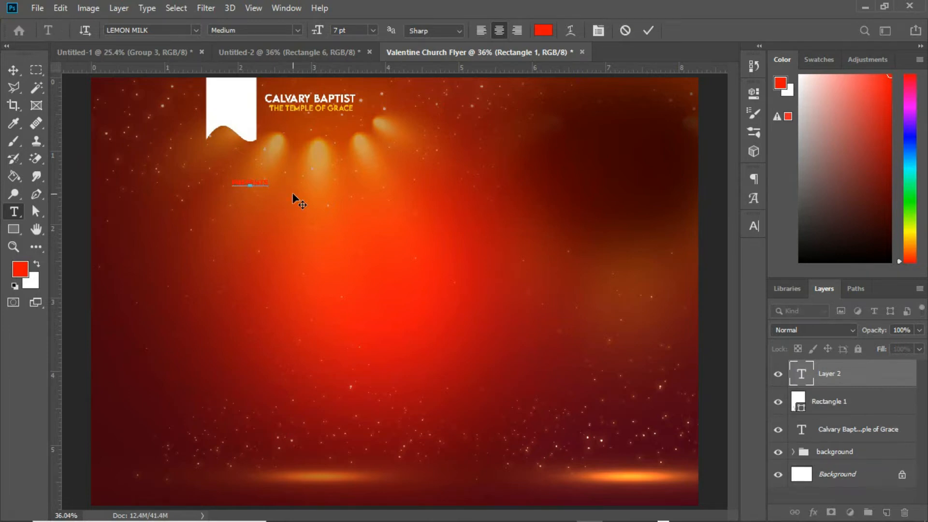
left_click(14, 70)
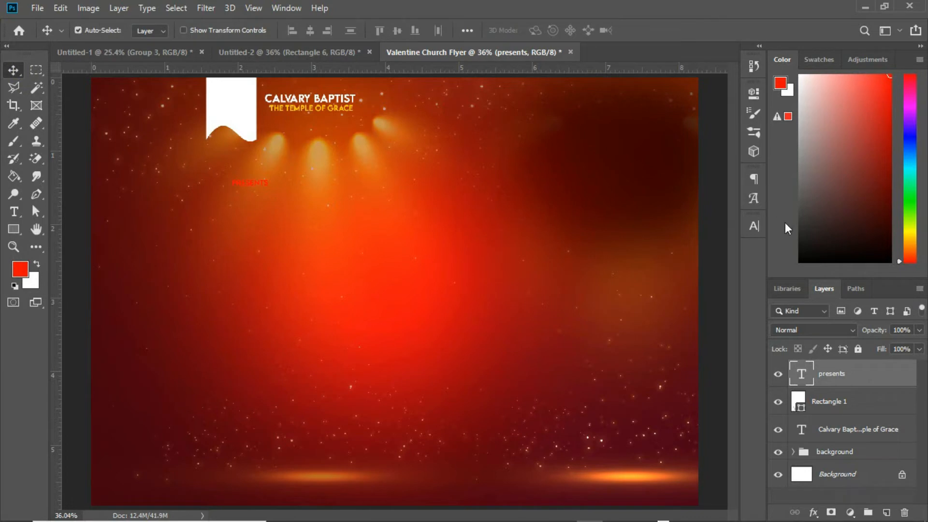
Step: Make the PRESENTS text white with wide letter tracking and move it under the heading
left_click(755, 228)
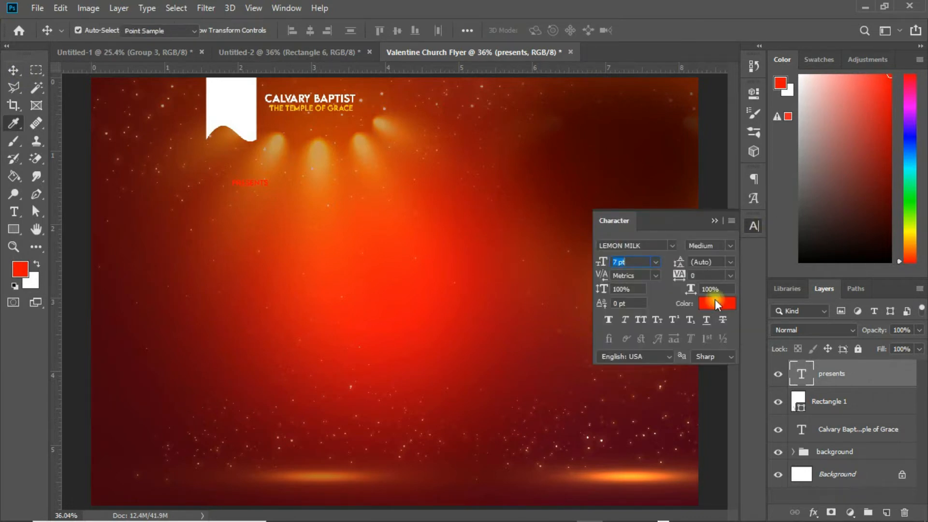
left_click(717, 302)
left_click_drag(592, 259, 535, 120)
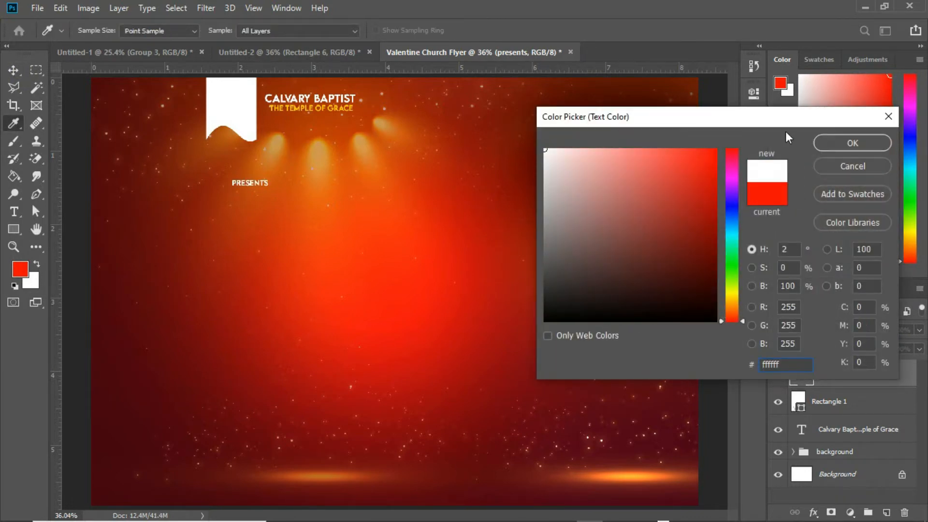
left_click(826, 141)
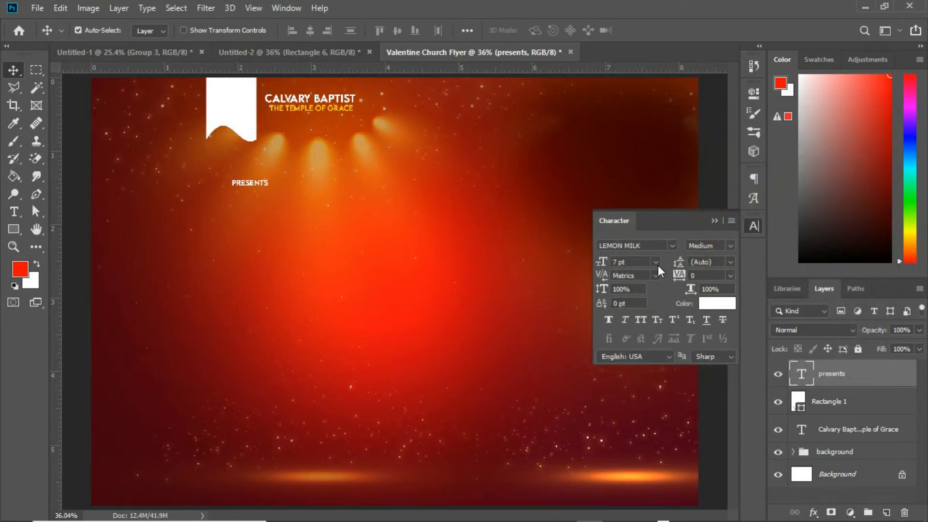
left_click_drag(681, 278, 749, 272)
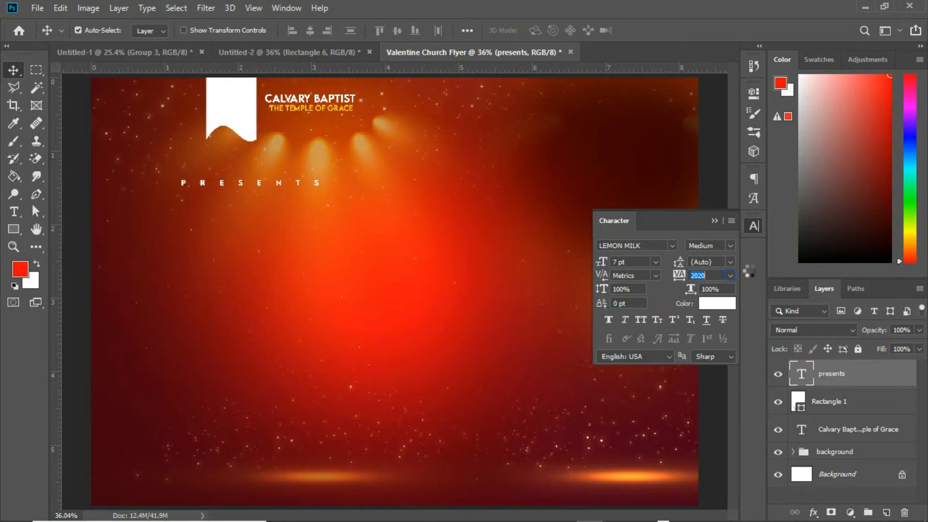
left_click(714, 221)
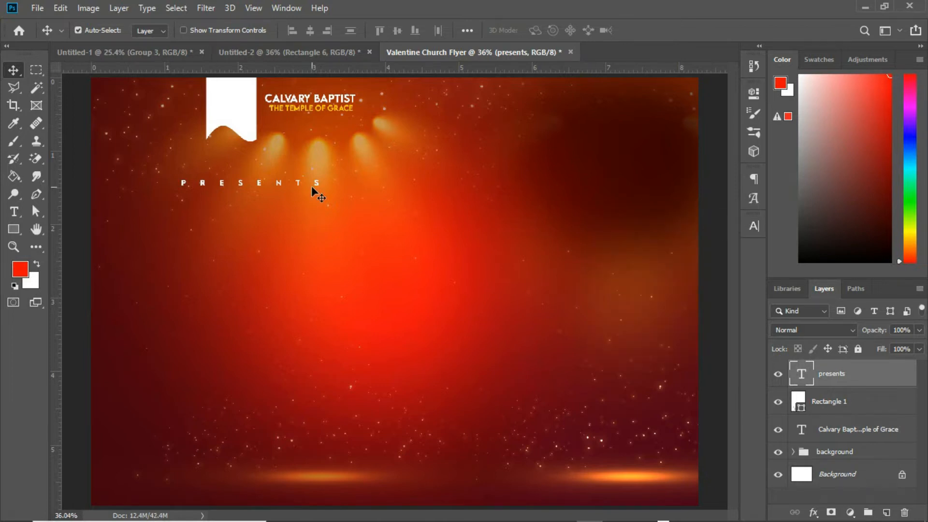
left_click_drag(318, 183, 370, 163)
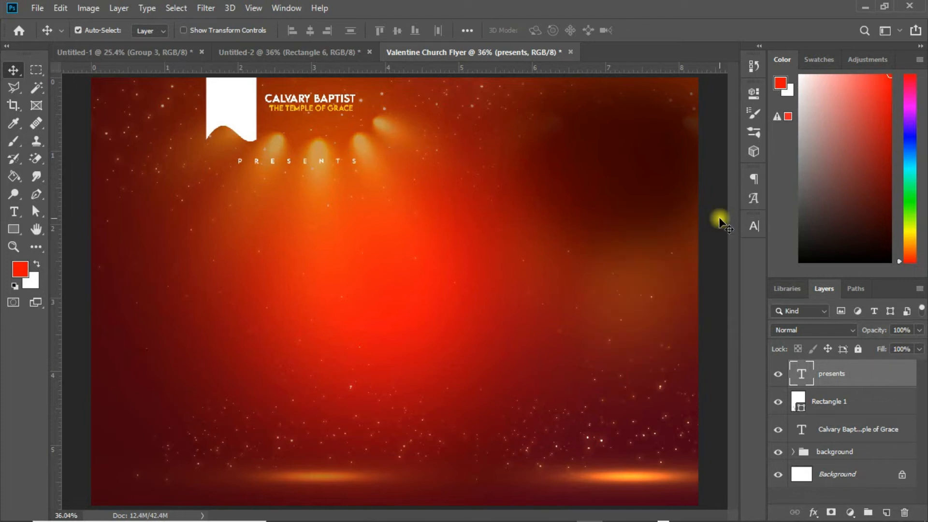
Step: Group the ribbon rectangle and the heading text and name the group logo
left_click(832, 406)
left_click(846, 427, "ctrl")
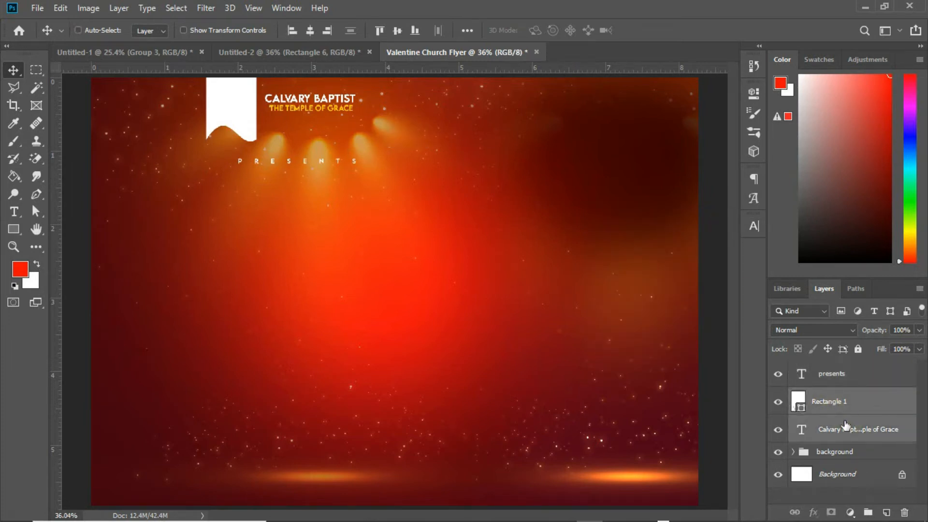
key("ctrl+g")
double_click(822, 397)
type("logo")
key("Return")
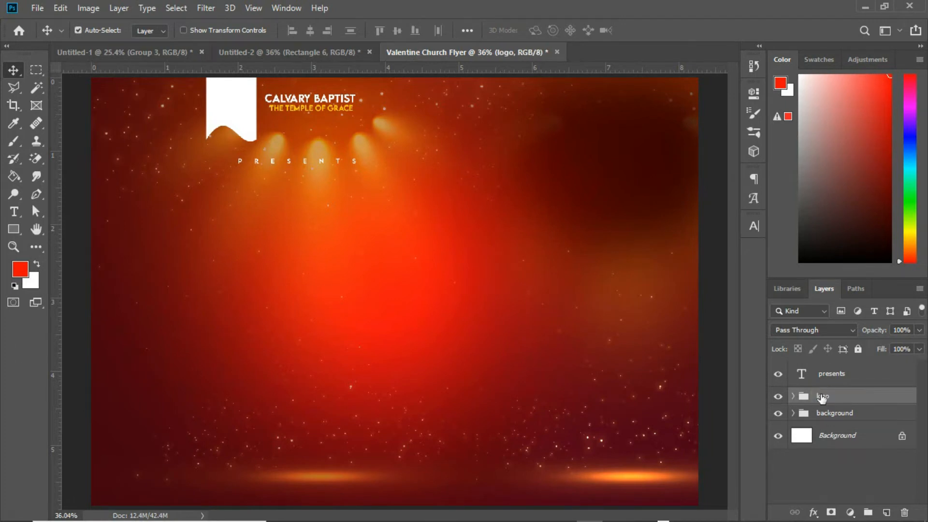
Step: Add the text A NIGHT OF LOVE below PRESENTS on the left of the flyer
left_click(843, 379, "shift")
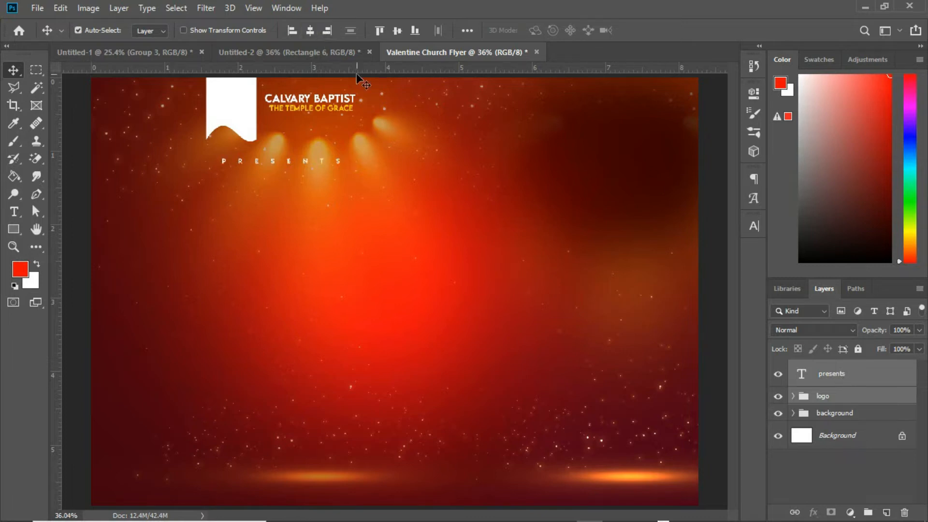
left_click(830, 379)
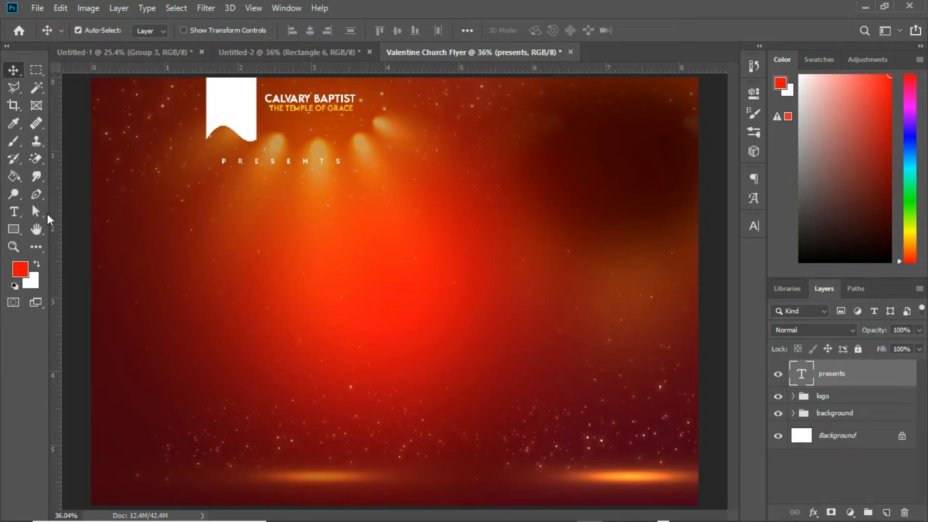
left_click(21, 213)
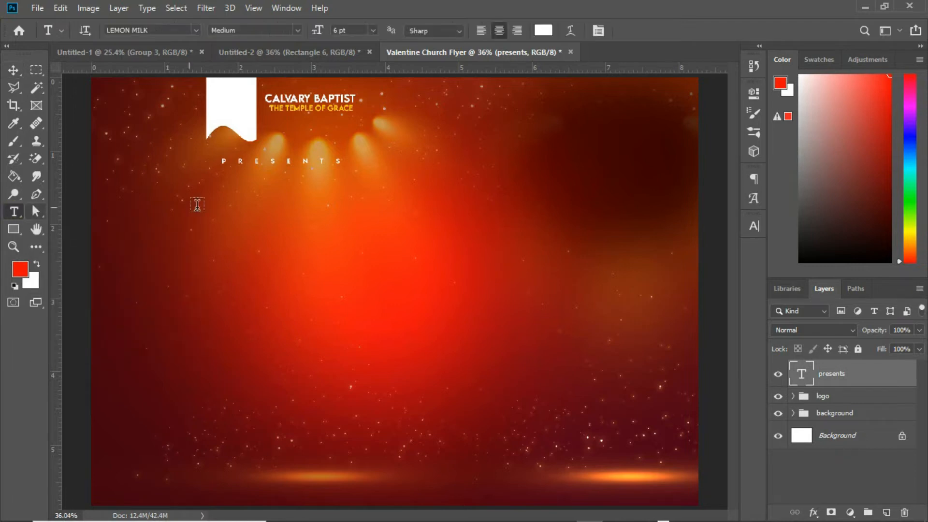
left_click(229, 215)
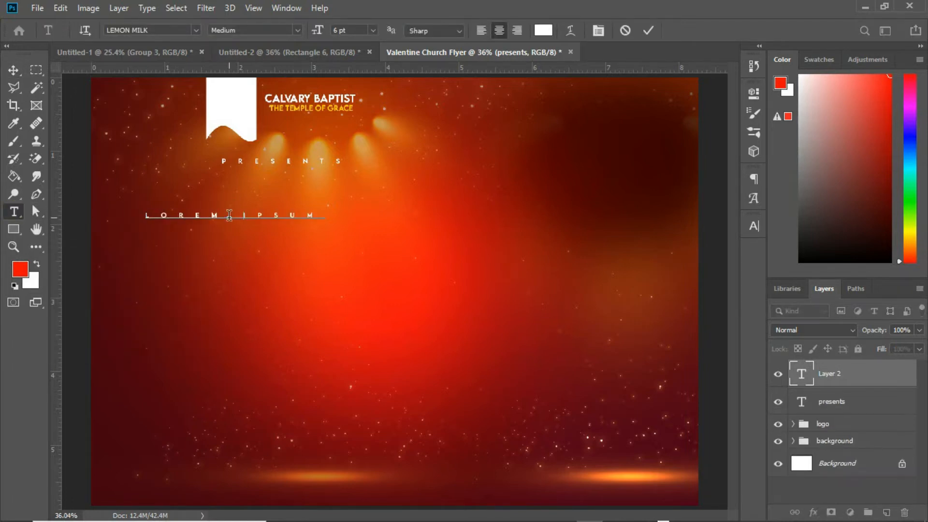
key("Delete")
type("A NIGHT OF LOVE")
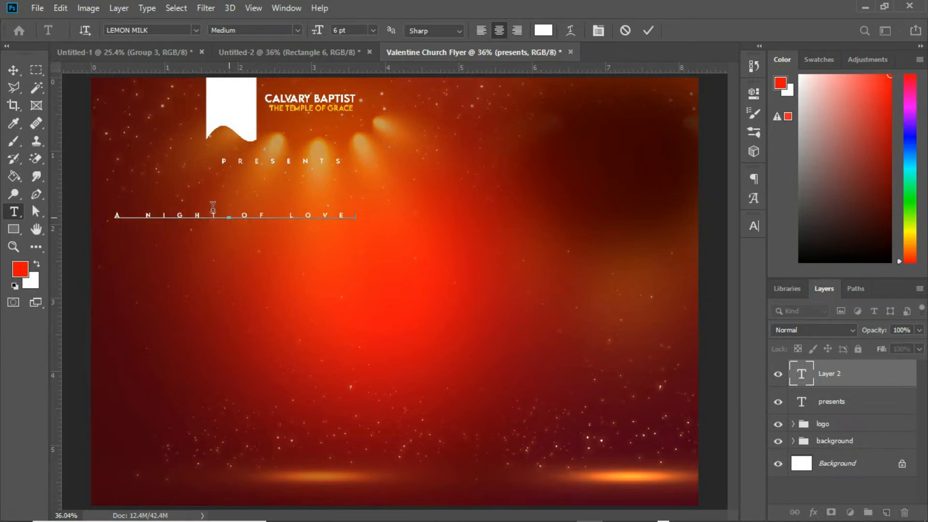
left_click(10, 68)
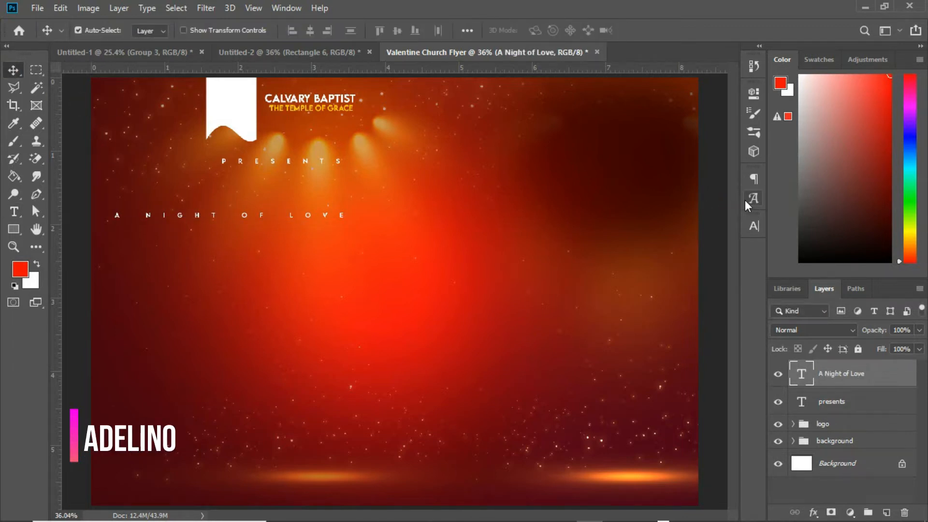
Step: Set A NIGHT OF LOVE to Adelino Light, 36 pt, all caps, with tracking 0
left_click(752, 224)
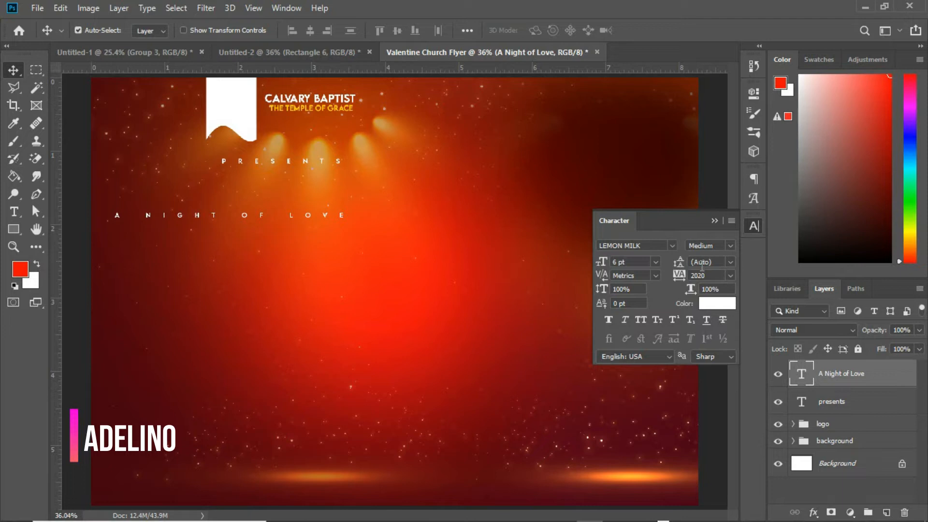
left_click(729, 275)
left_click(706, 356)
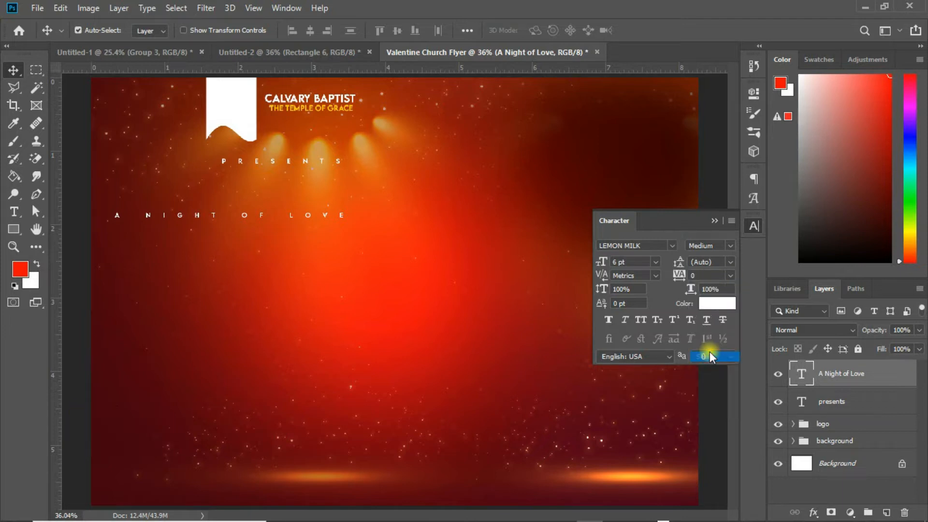
left_click(642, 245)
type("Adelino")
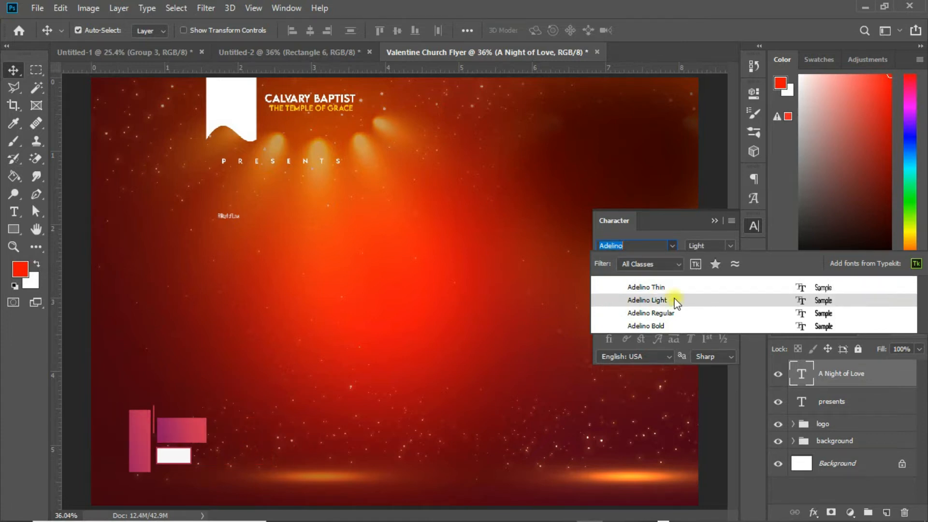
left_click(674, 300)
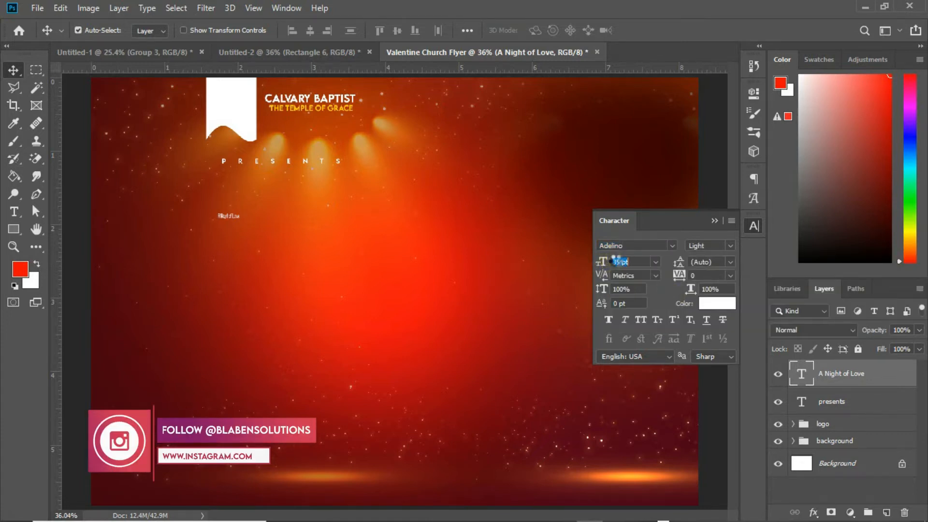
left_click_drag(612, 261, 624, 262)
left_click(639, 320)
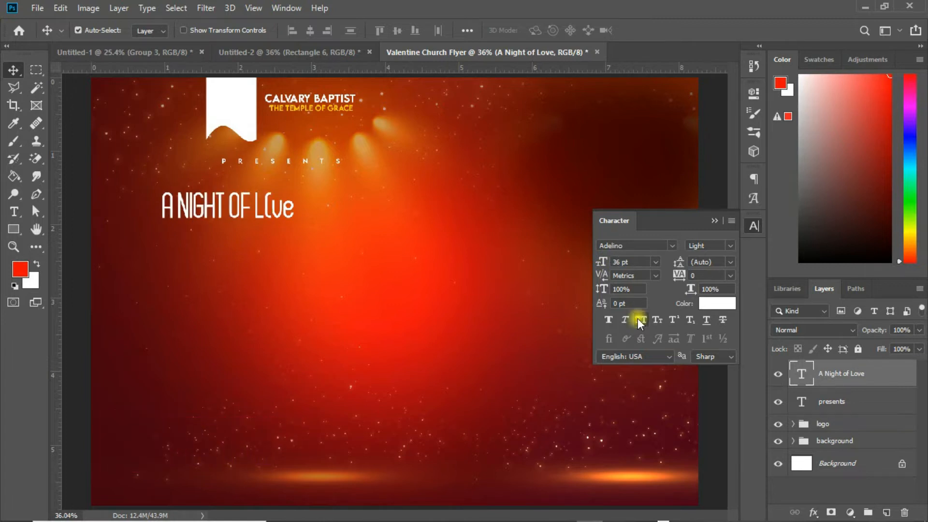
Step: Move A NIGHT OF LOVE right under PRESENTS and change its font style to Regular
left_click_drag(293, 209, 347, 211)
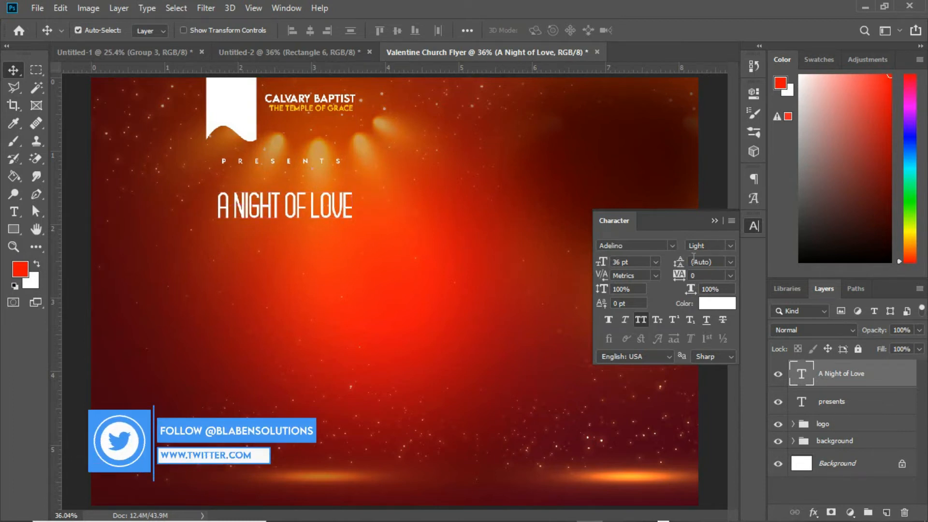
left_click(727, 248)
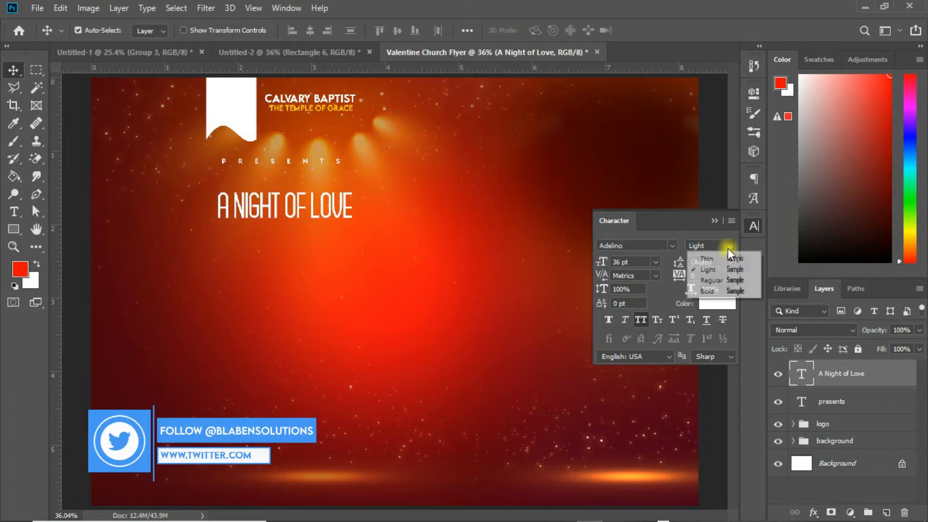
left_click(720, 281)
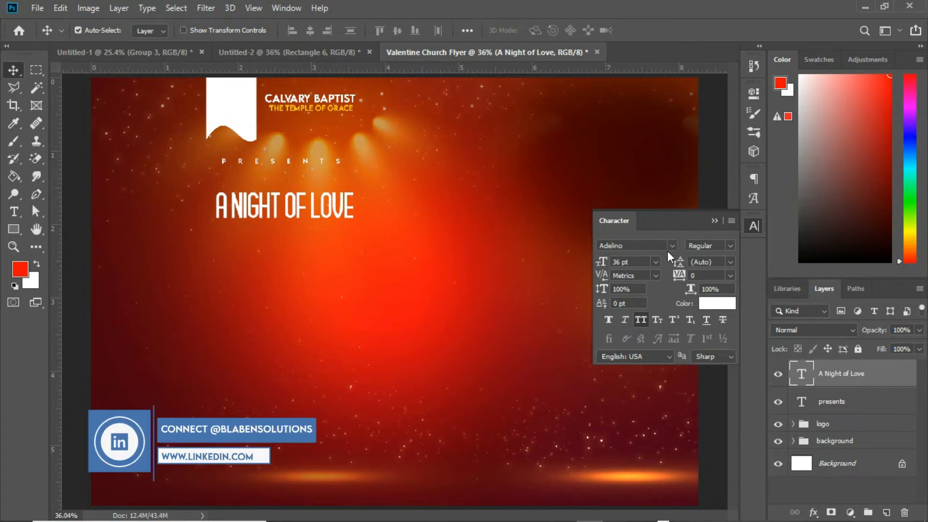
Step: Set the font size of A NIGHT OF LOVE to 45 pt
left_click(620, 261)
left_click(652, 261)
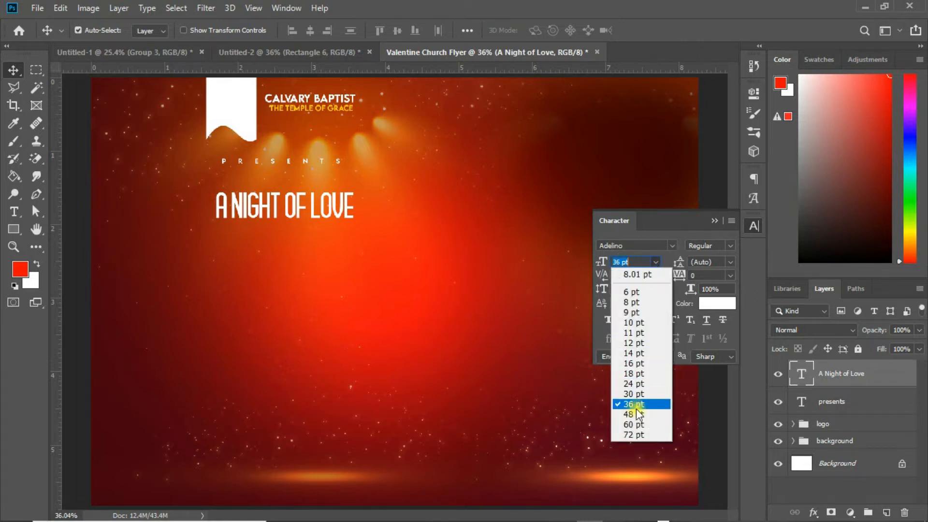
left_click(639, 403)
left_click(656, 262)
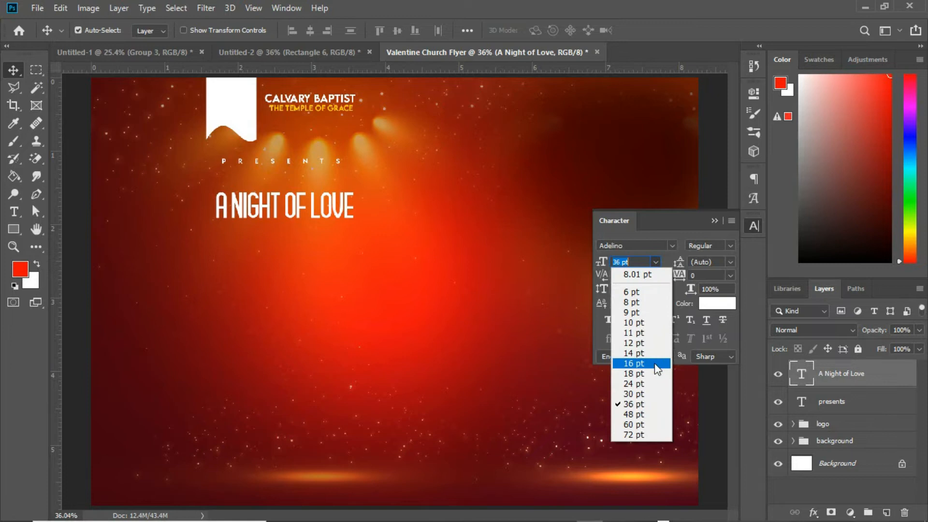
left_click(636, 412)
type("45")
key("Return")
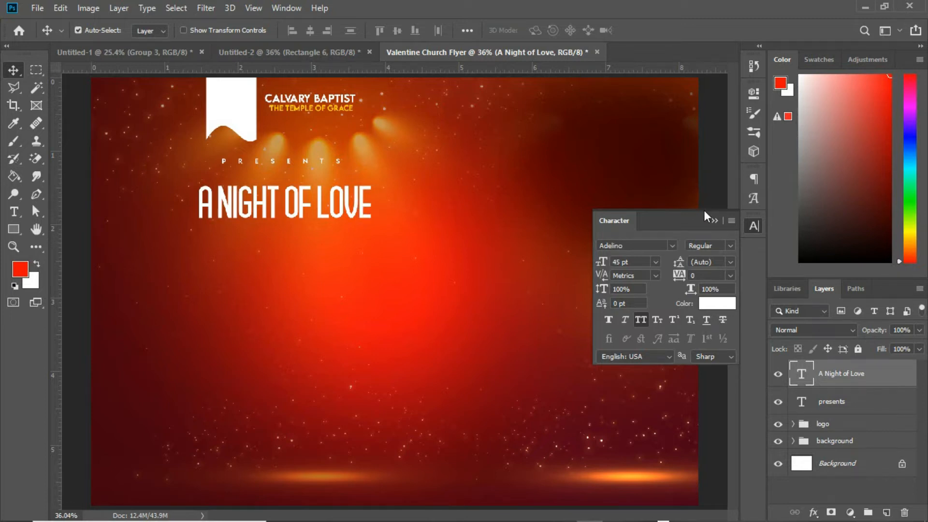
left_click(720, 224)
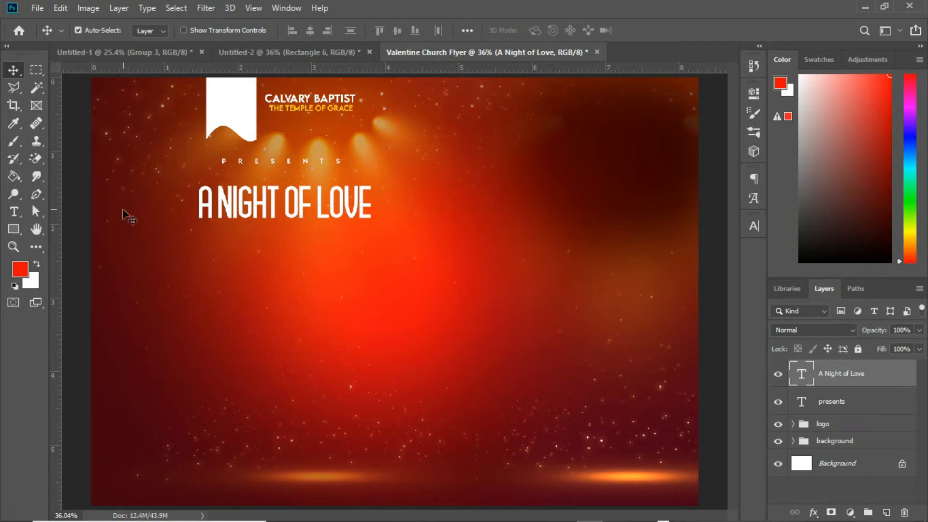
Step: Add the text BE MY on a new line below A NIGHT OF LOVE
left_click(14, 212)
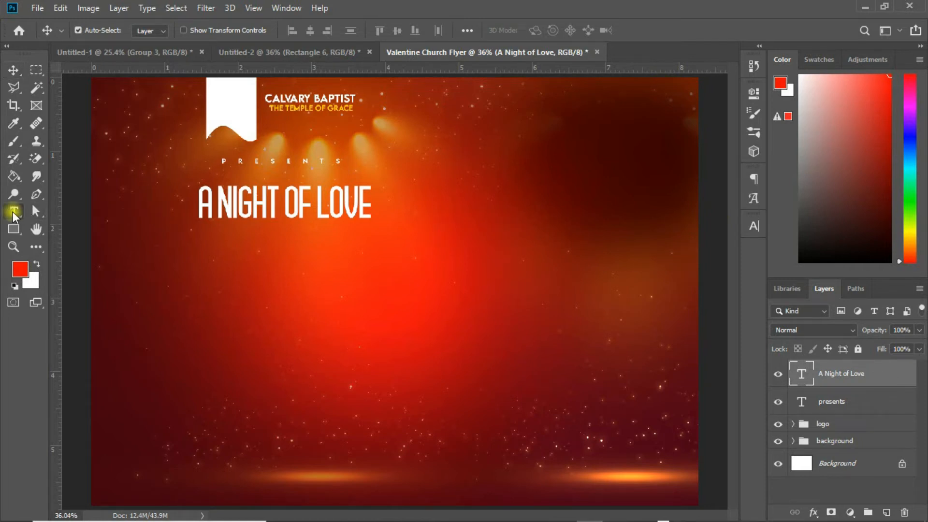
left_click(216, 264)
type("BE")
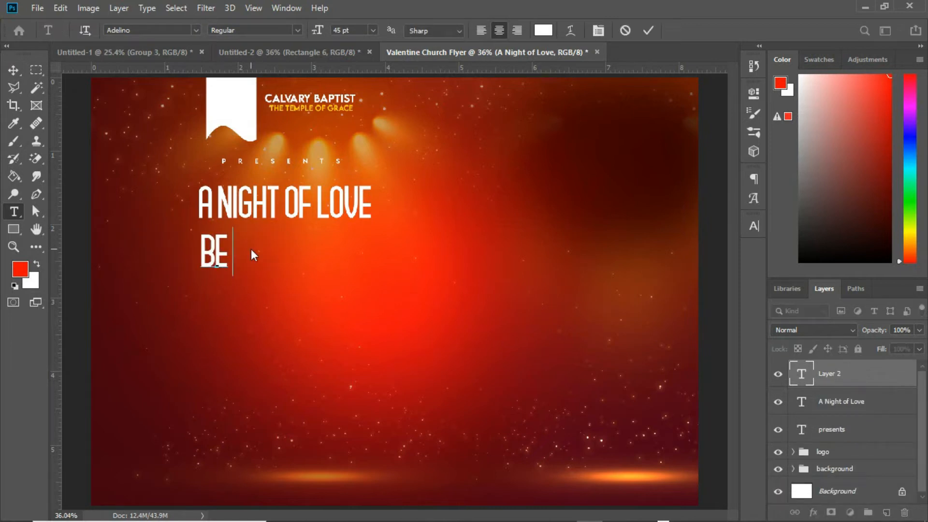
type(" MY")
left_click(12, 69)
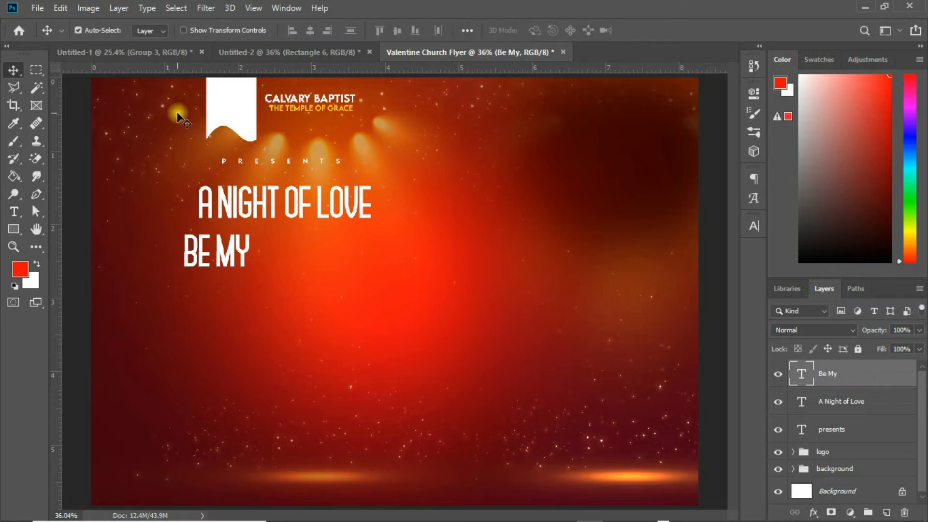
Step: Turn off all caps for Be My and move it centred under A NIGHT OF LOVE
left_click(754, 225)
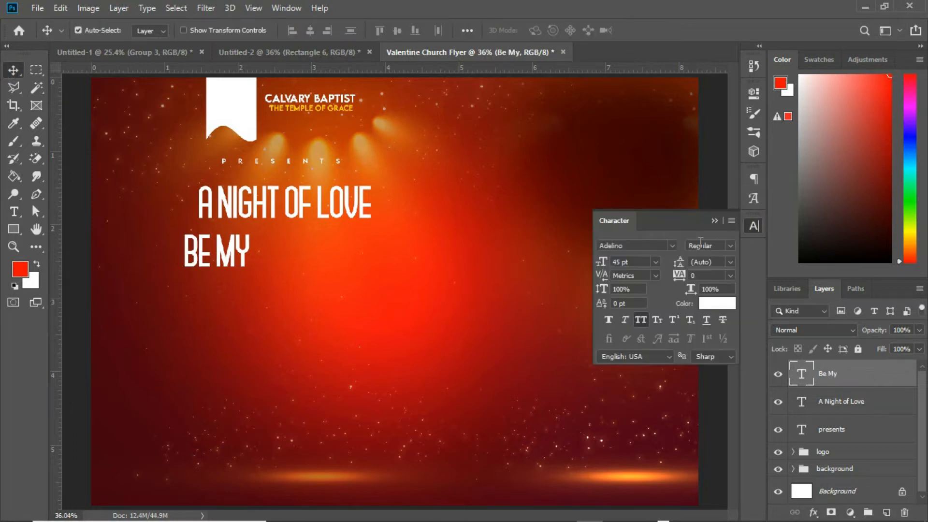
left_click(639, 320)
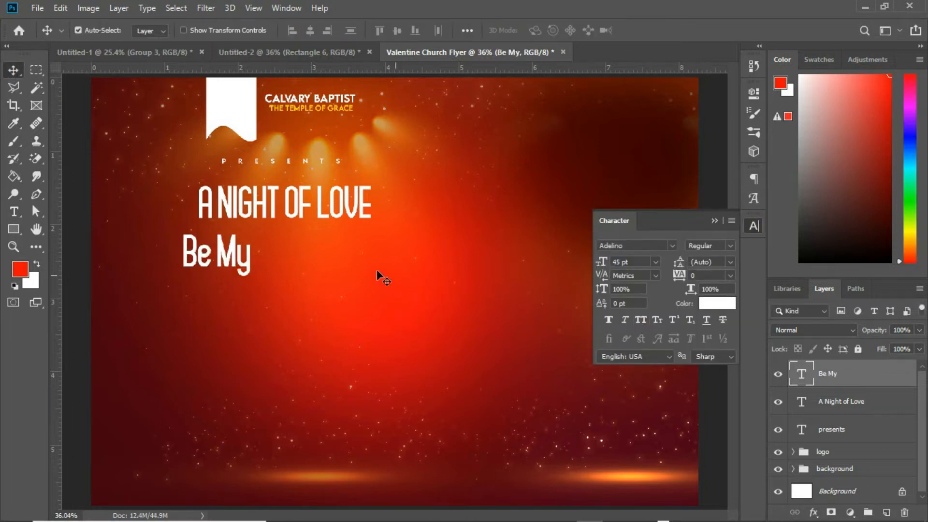
left_click_drag(233, 252, 292, 253)
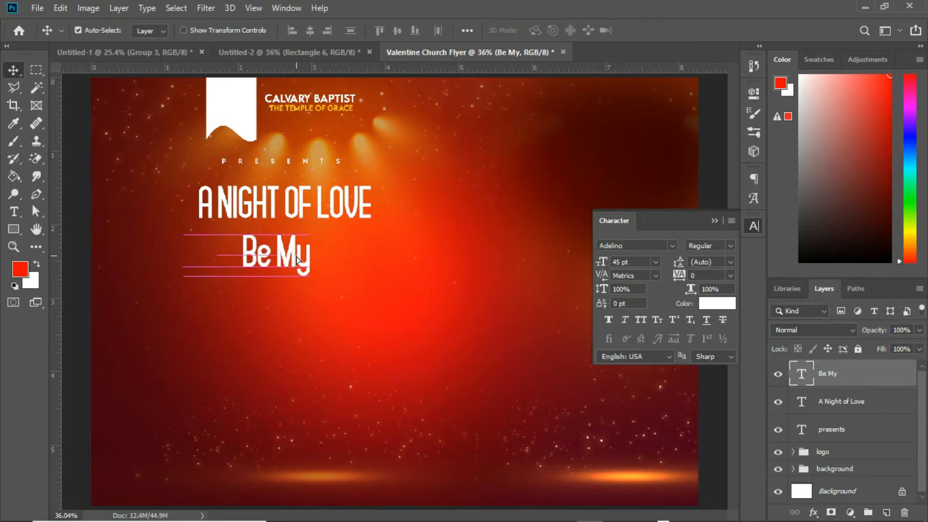
Step: Change Be My to the Pastel Colors font at 60 pt and reposition it under the title
left_click(642, 246)
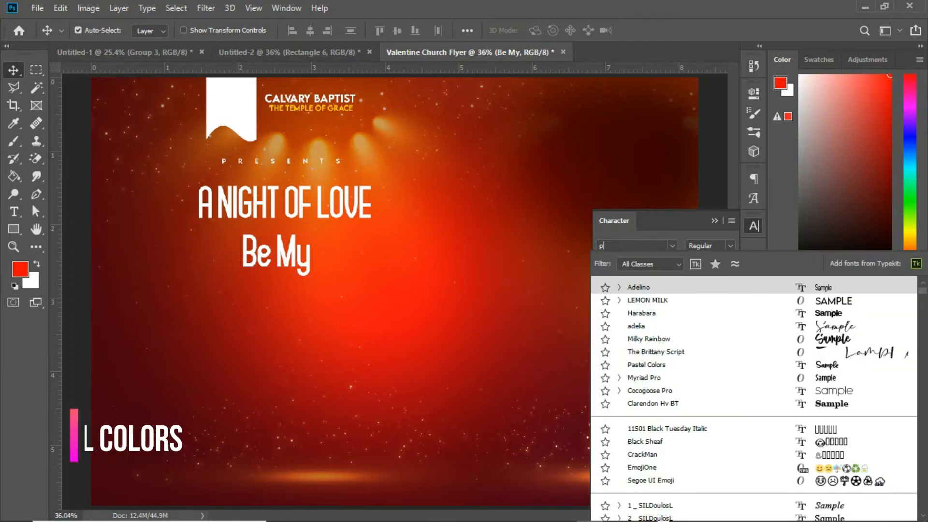
type("paste")
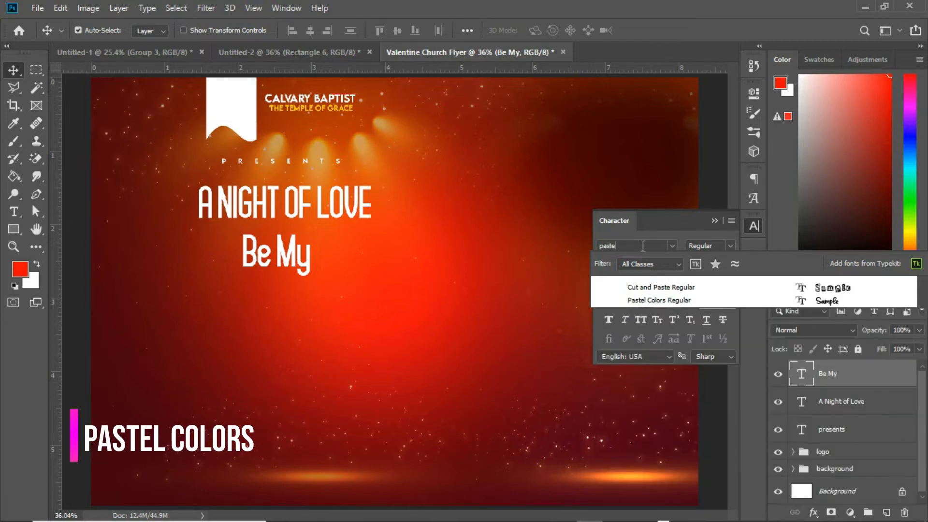
left_click(666, 301)
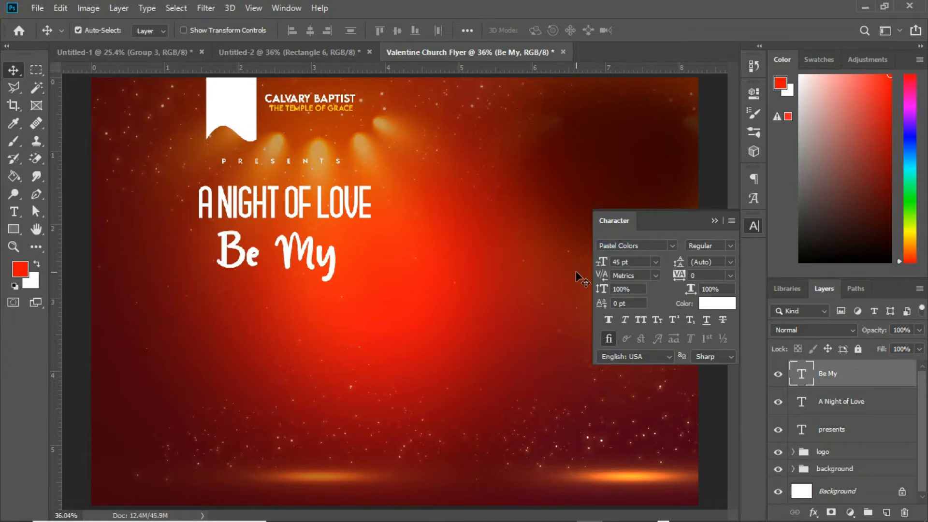
left_click_drag(605, 265, 612, 264)
left_click_drag(353, 251, 360, 268)
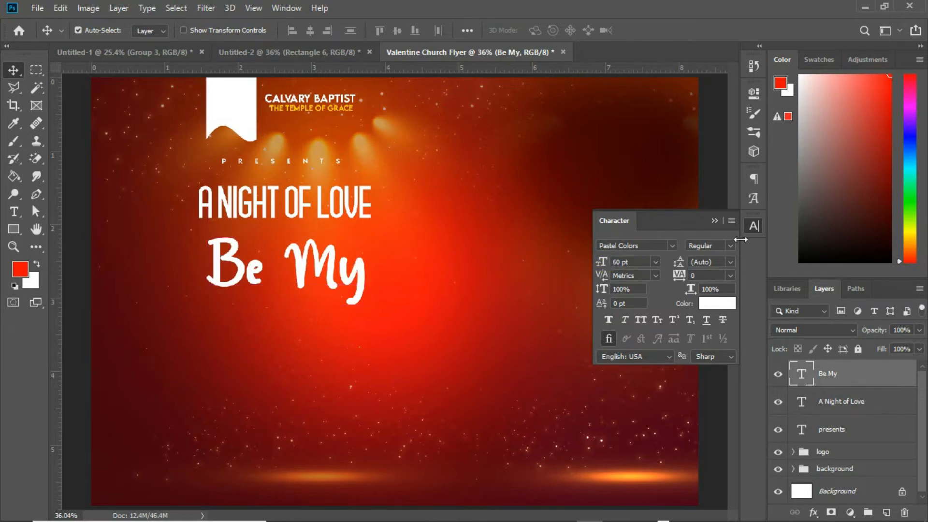
Step: Add the text Date below Be My
left_click(14, 211)
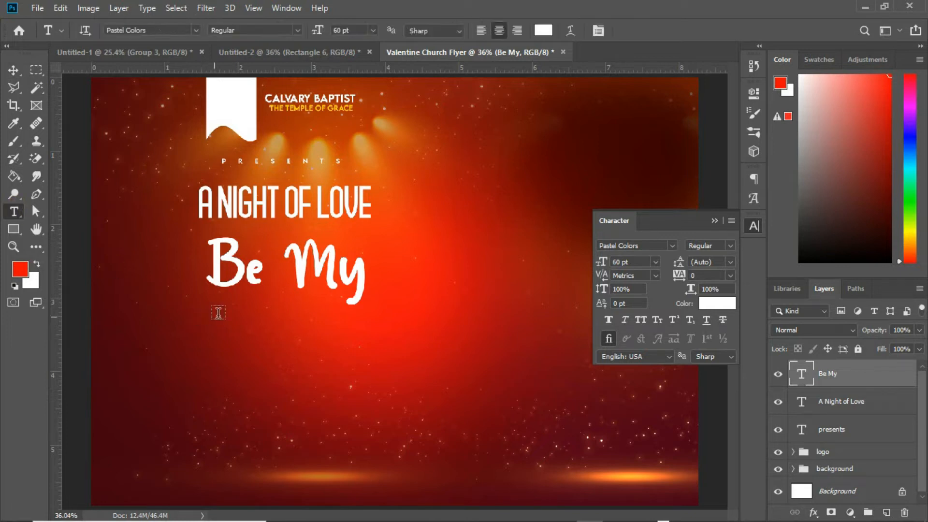
left_click(257, 330)
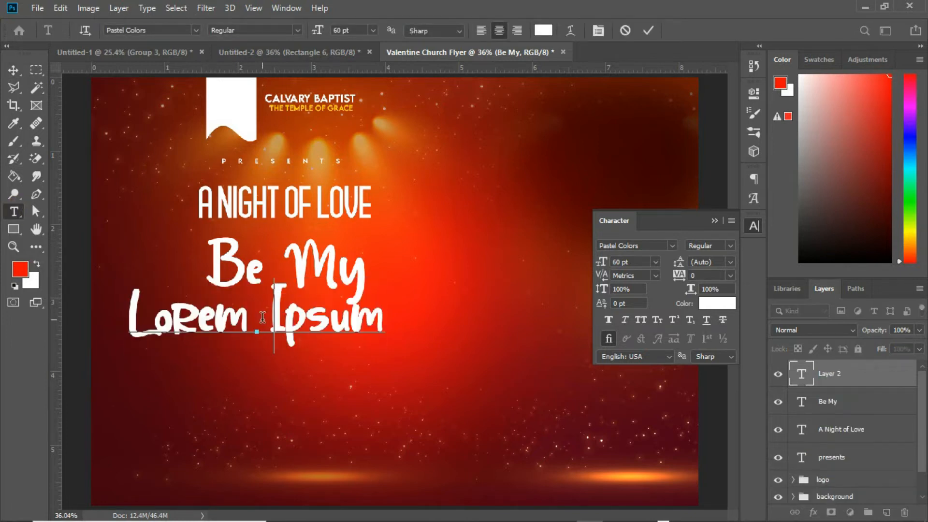
type("Date")
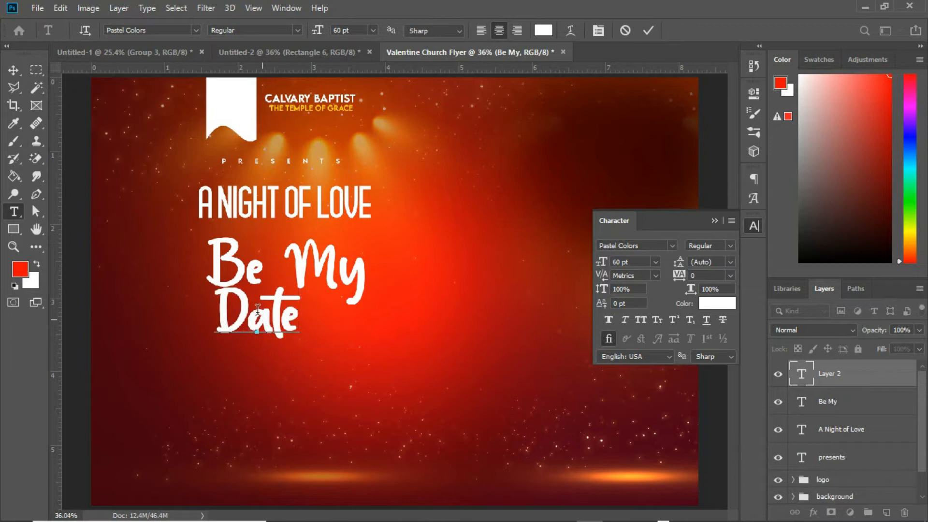
left_click(13, 70)
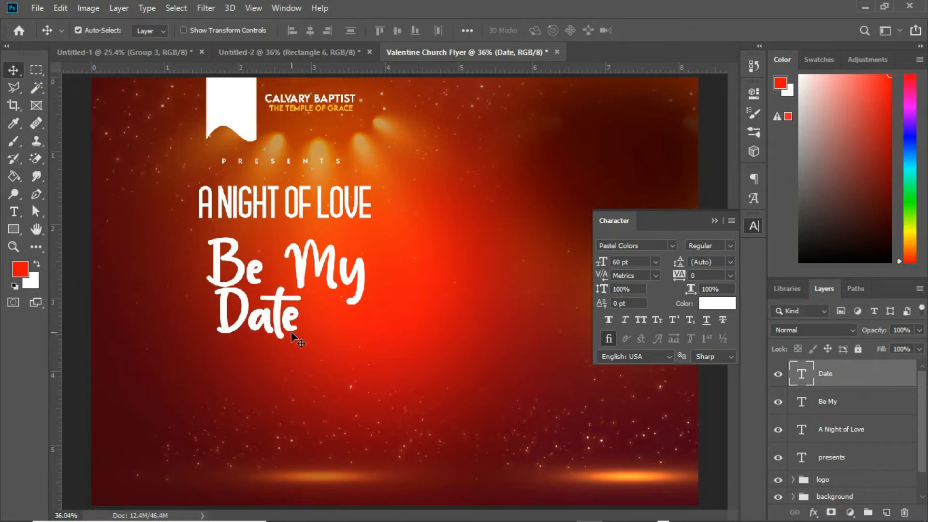
Step: Scale the Date text up to about 185% and align it under Be My, nudging Be My into place
left_click_drag(287, 324, 318, 328)
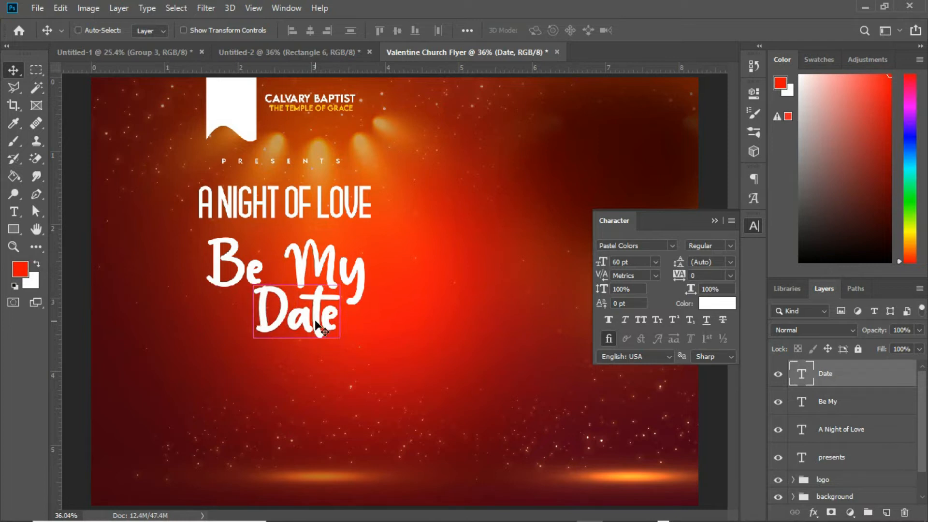
key("ctrl+t")
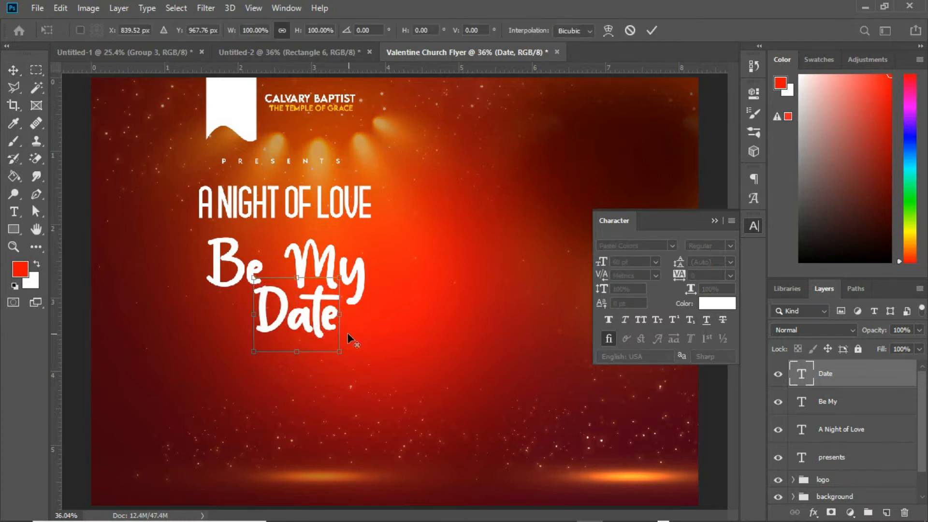
left_click_drag(337, 351, 377, 382)
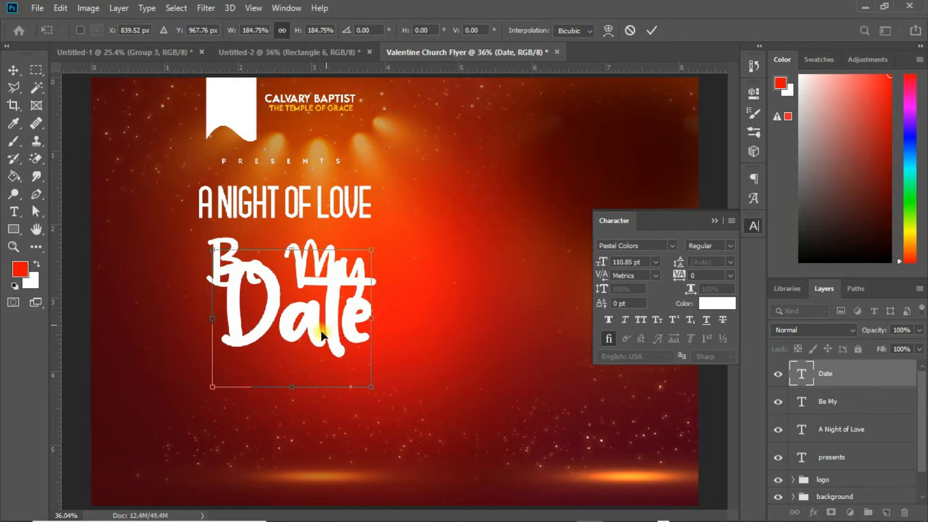
left_click_drag(324, 329, 309, 342)
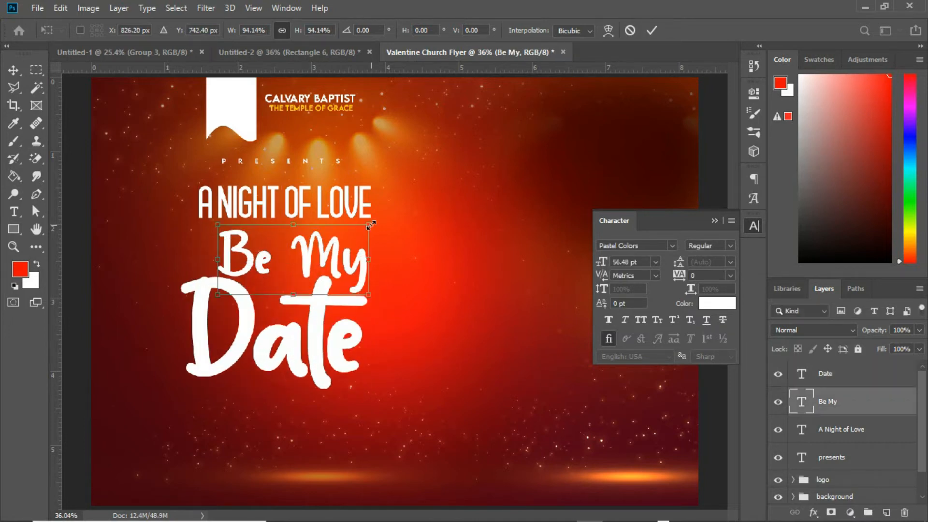
key("Return")
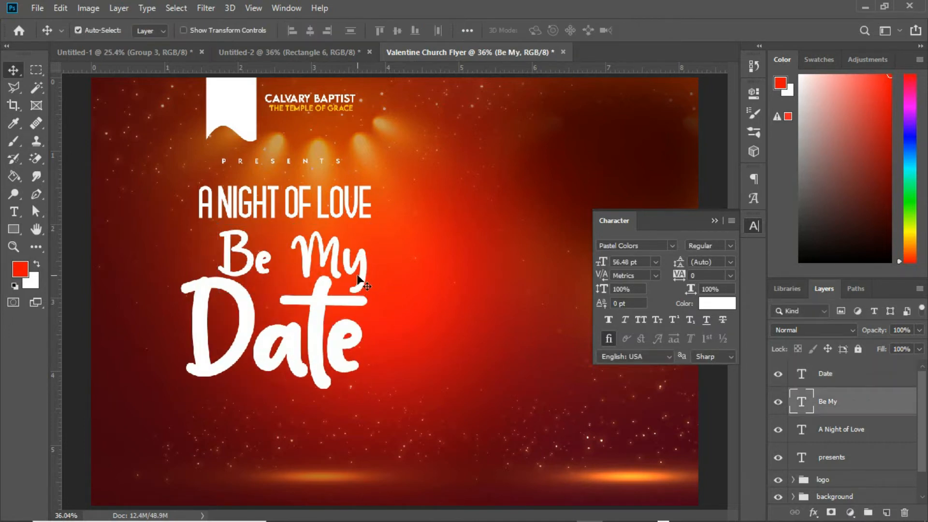
left_click_drag(363, 272, 367, 274)
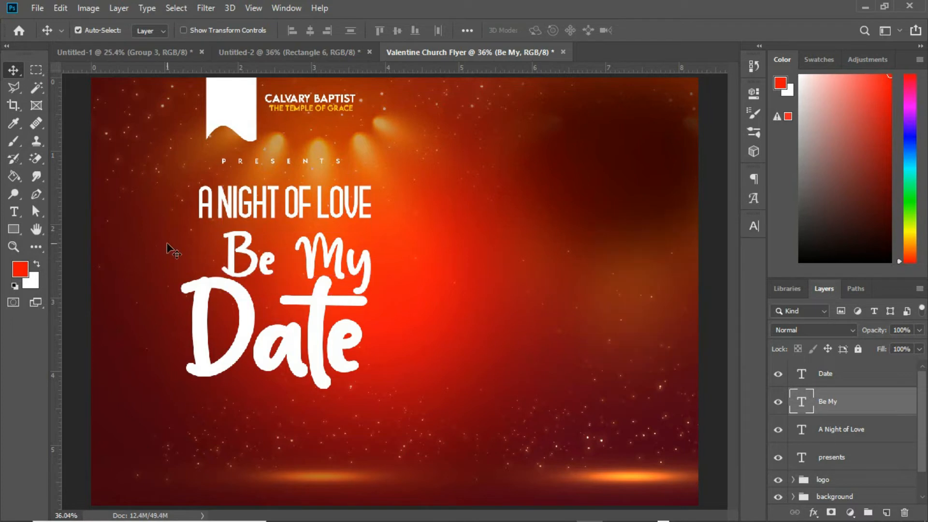
Step: Draw a yellow rectangle about 81 × 234 px left of Be My and move its layer to the top
left_click(13, 229)
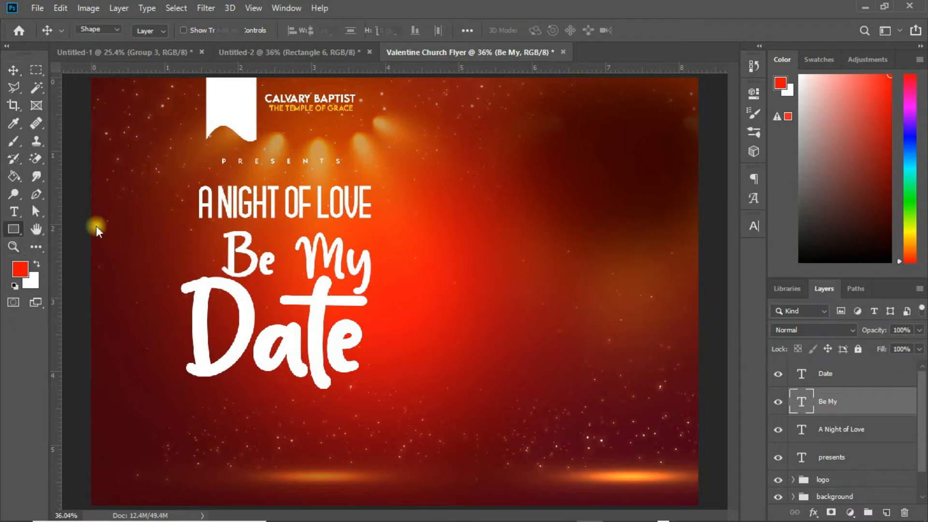
left_click_drag(198, 225, 217, 281)
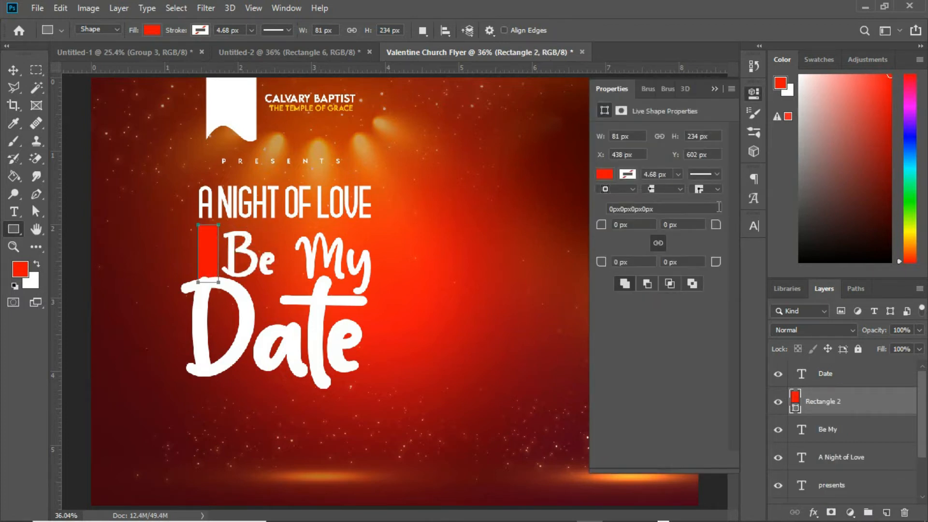
left_click(605, 175)
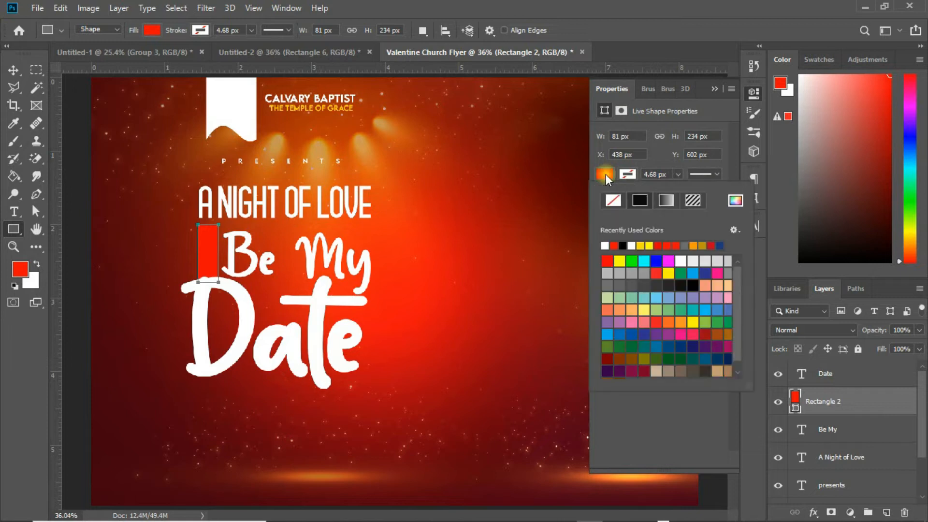
left_click(640, 245)
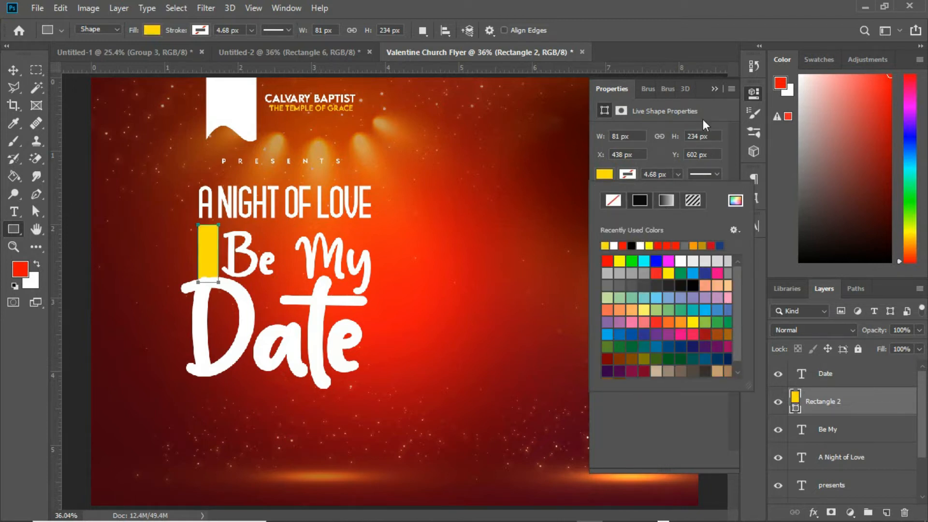
left_click(714, 88)
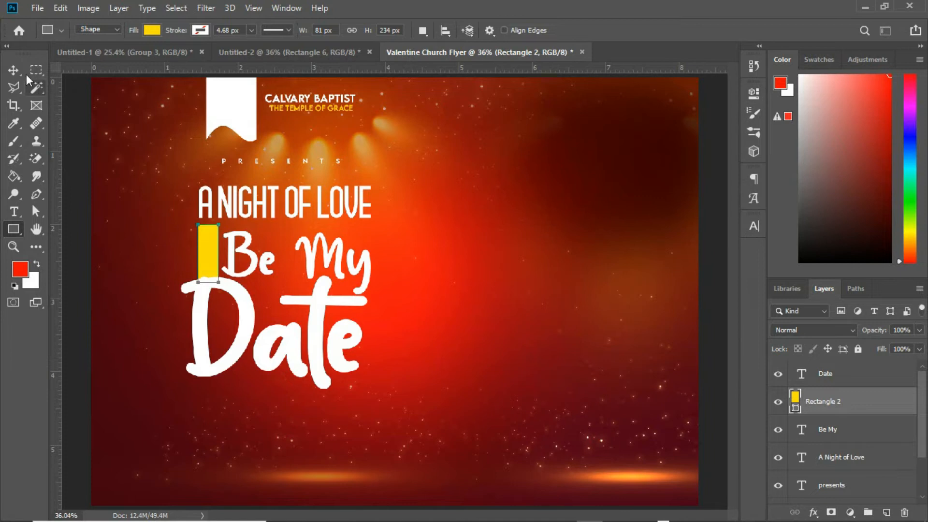
left_click(14, 70)
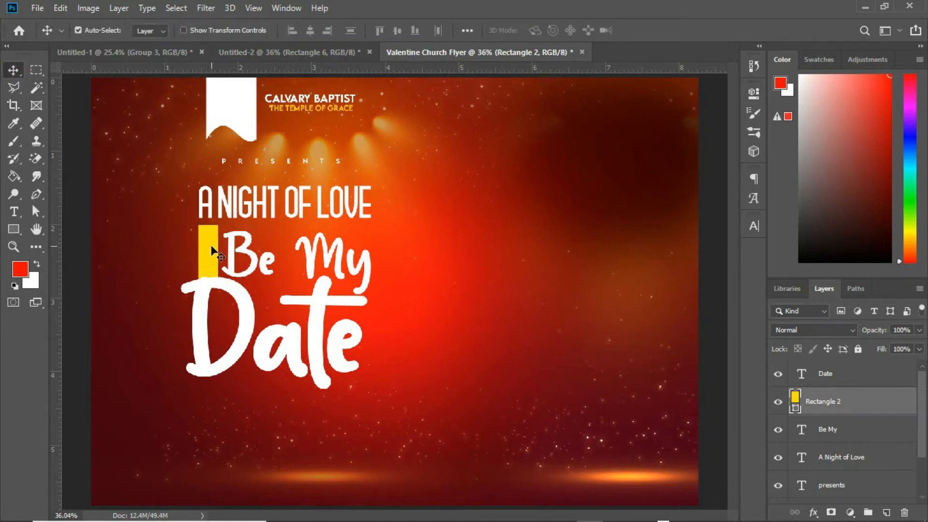
left_click_drag(845, 399, 826, 358)
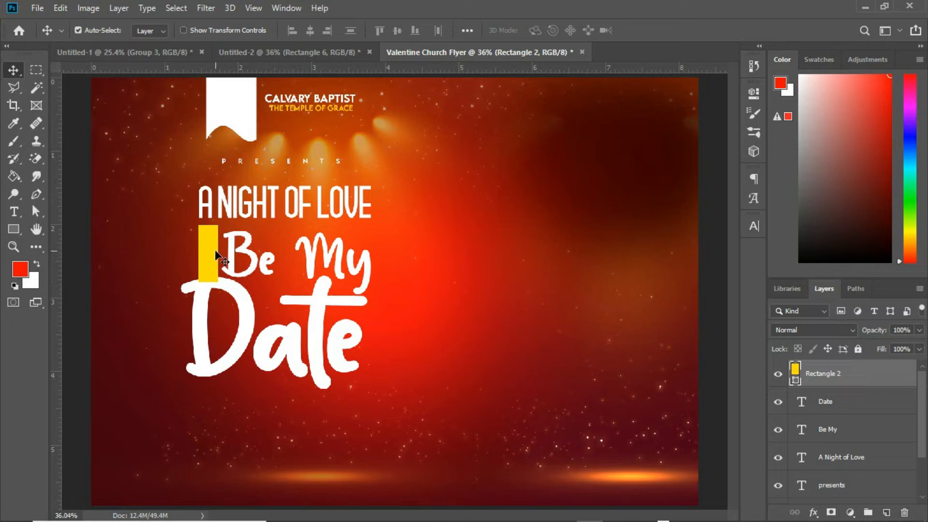
Step: Add the text dubbed to the right of Be My
key("t")
left_click(402, 254)
type("dubb")
type("ed")
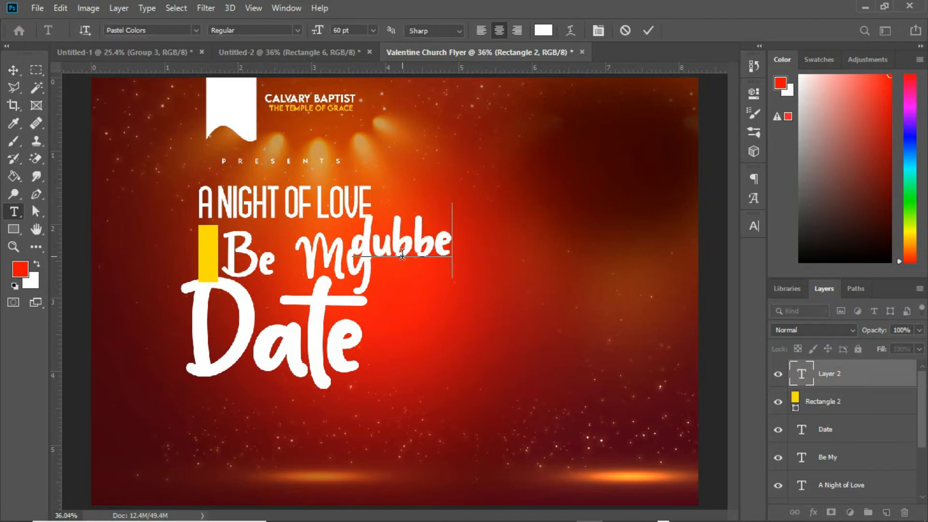
left_click(19, 71)
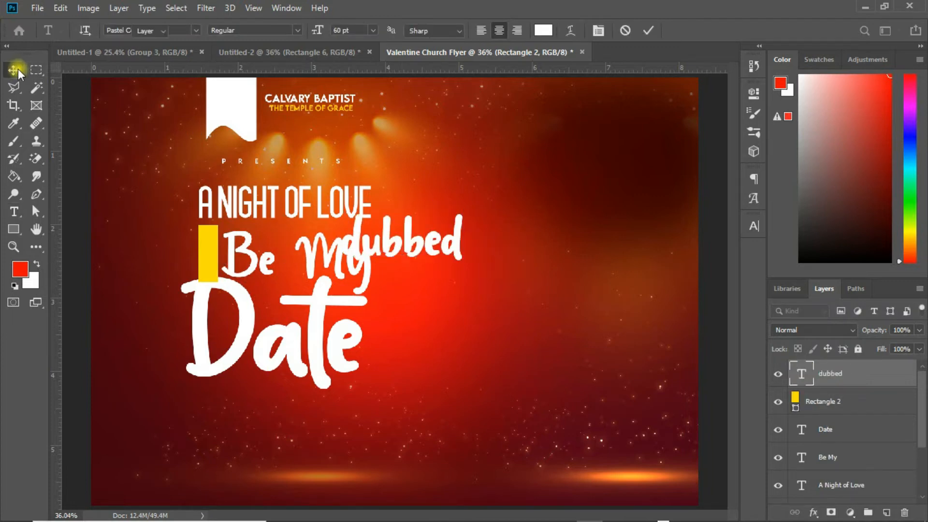
Step: Set the dubbed text's font to LEMON MILK
left_click(753, 225)
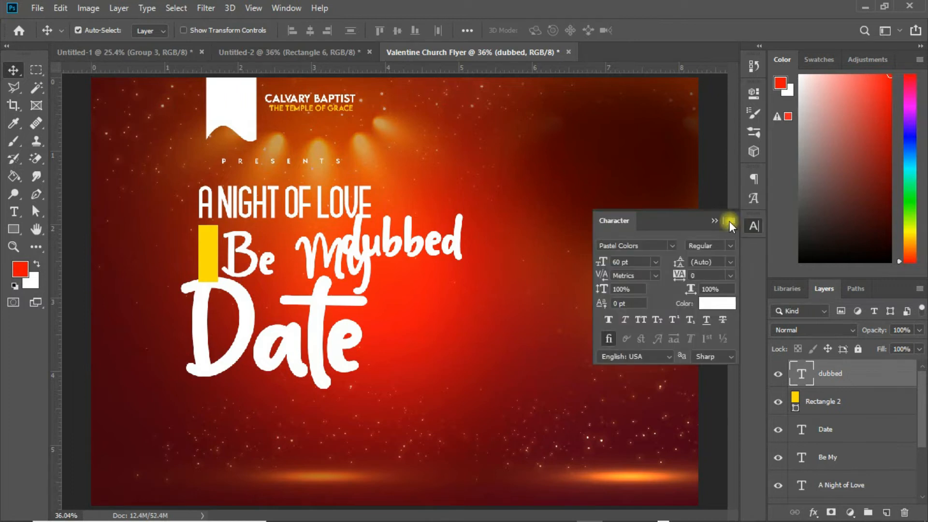
left_click(671, 244)
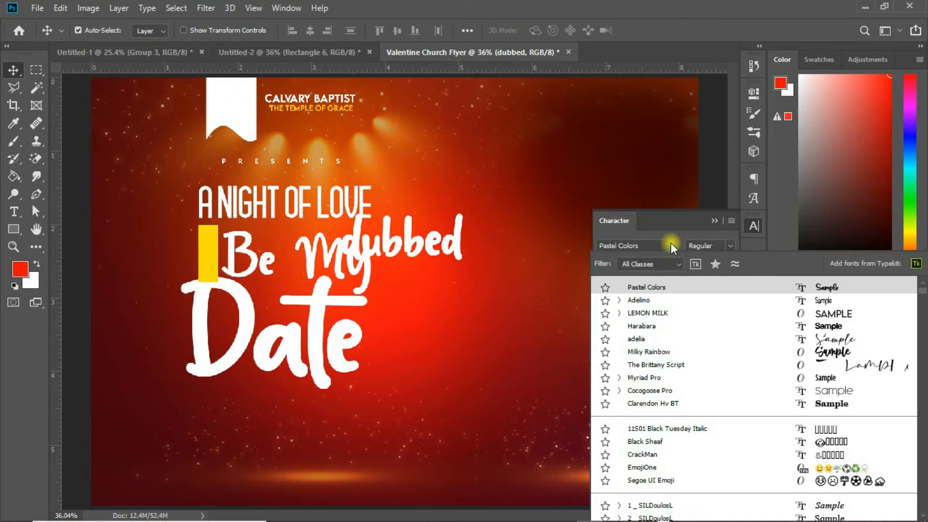
left_click(650, 311)
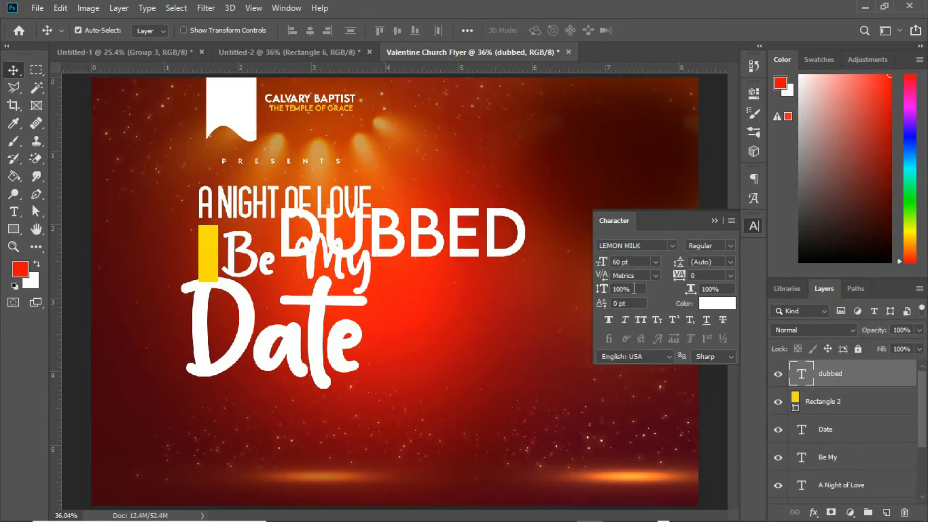
Step: Set the dubbed text to 33 pt with the Medium font style
left_click_drag(603, 265, 586, 268)
left_click(729, 245)
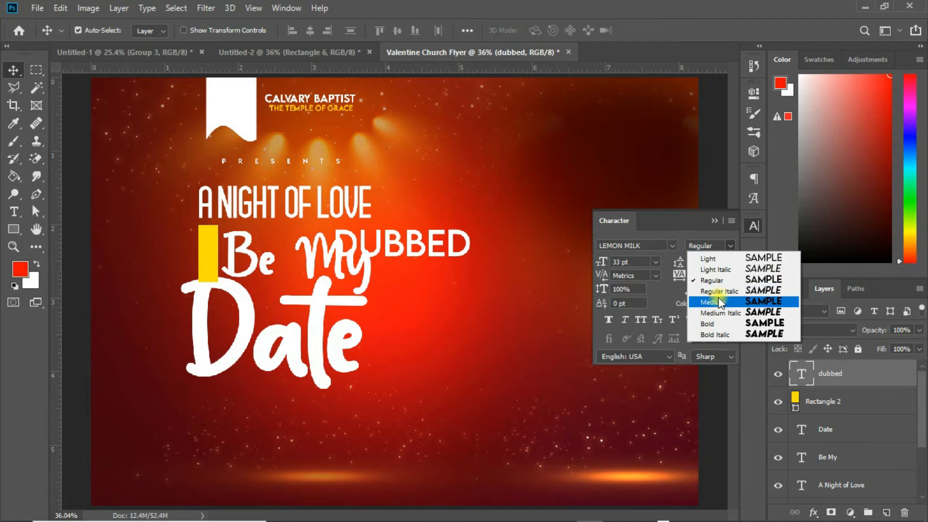
left_click(718, 296)
Step: Scale the dubbed text down to about 48% and move it onto the yellow rectangle
left_click_drag(438, 245, 436, 260)
key("ctrl+t")
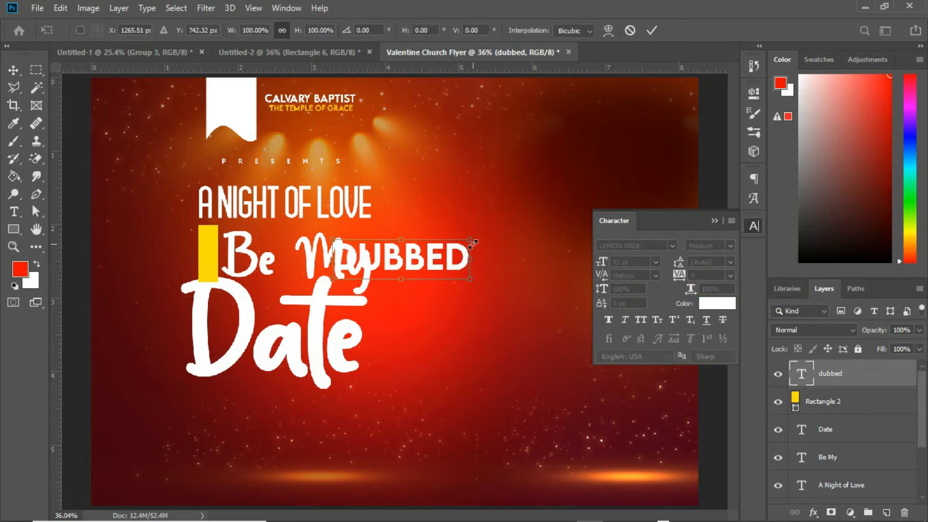
left_click_drag(469, 240, 237, 268)
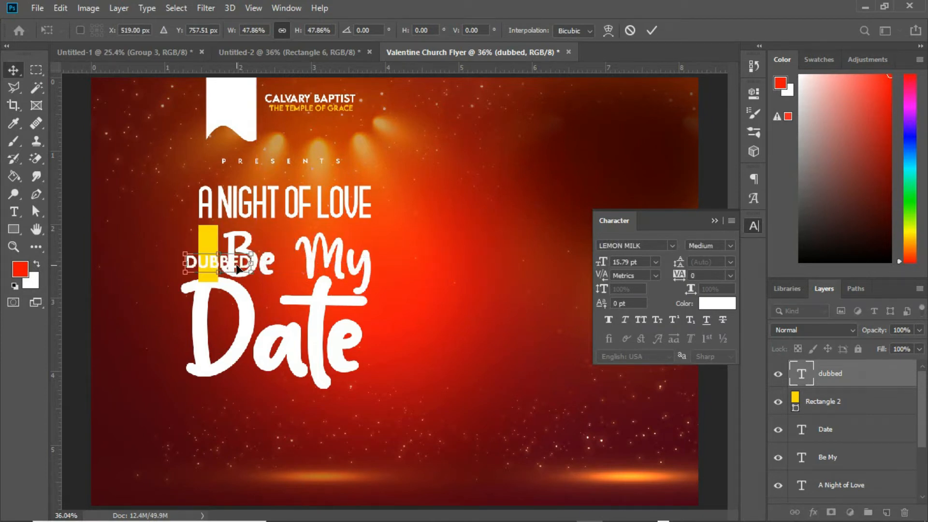
key("Return")
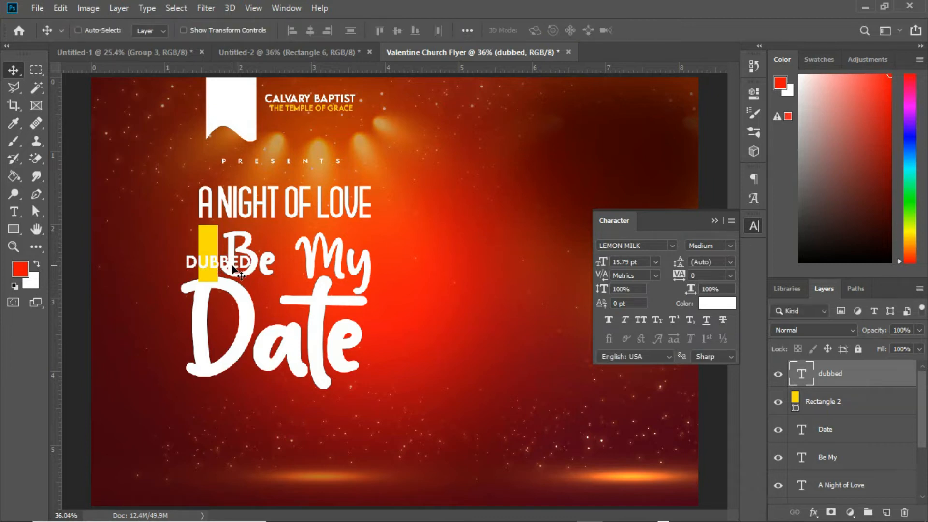
Step: Rotate the dubbed text 90° counter clockwise and fit it inside the yellow rectangle
key("ctrl+t")
right_click(232, 267)
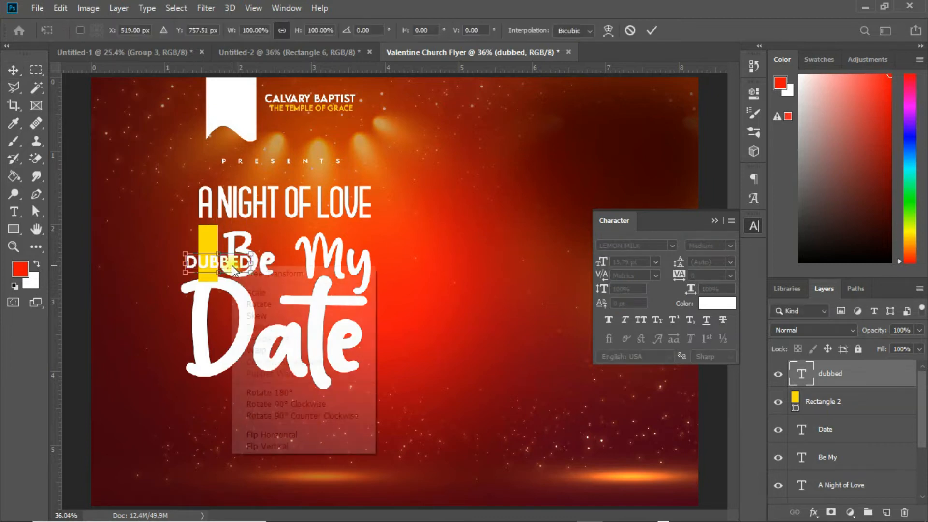
left_click(280, 413)
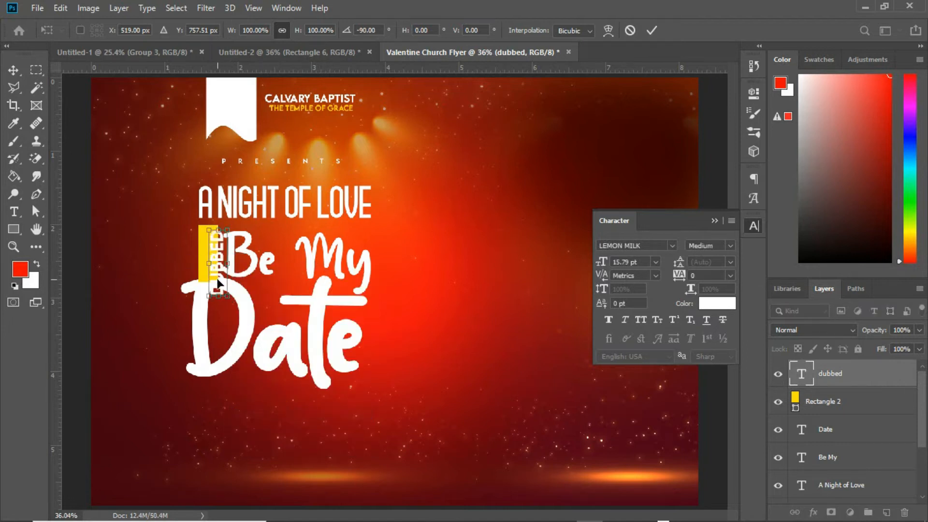
left_click_drag(213, 272, 209, 269)
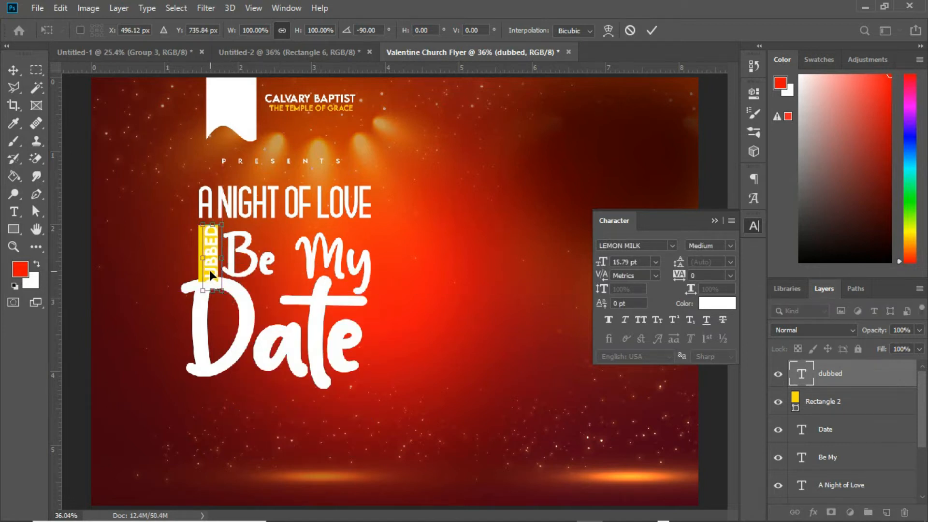
key("Return")
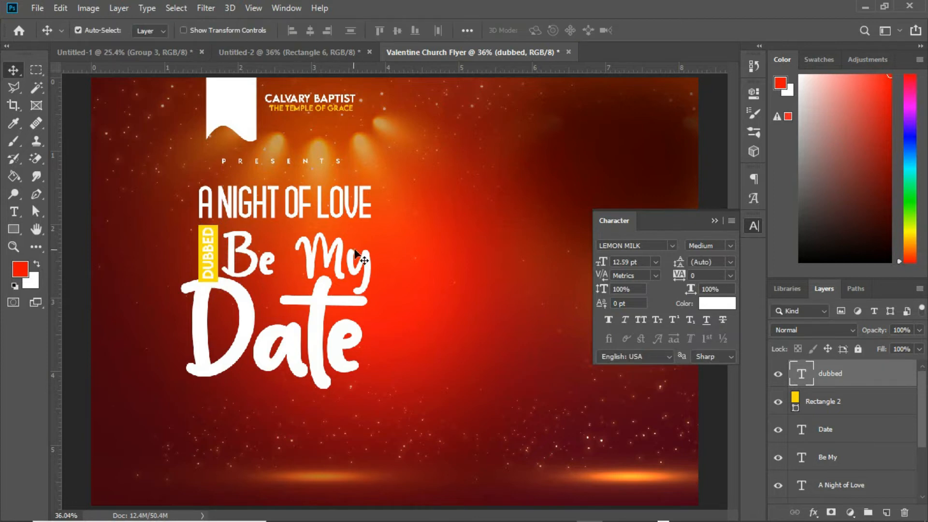
Step: Set the dubbed text colour to dark red 4e030d, sampled from the flyer's background
key("i")
left_click(715, 303)
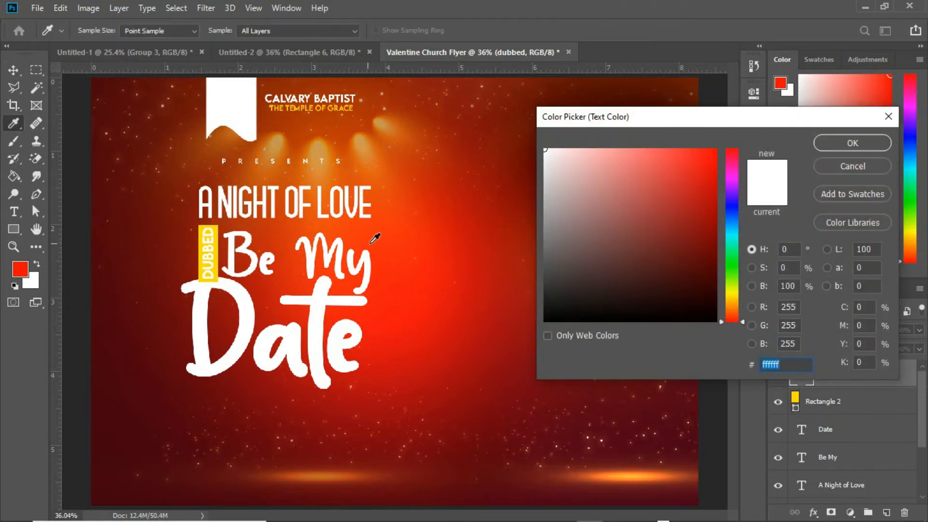
left_click(404, 244)
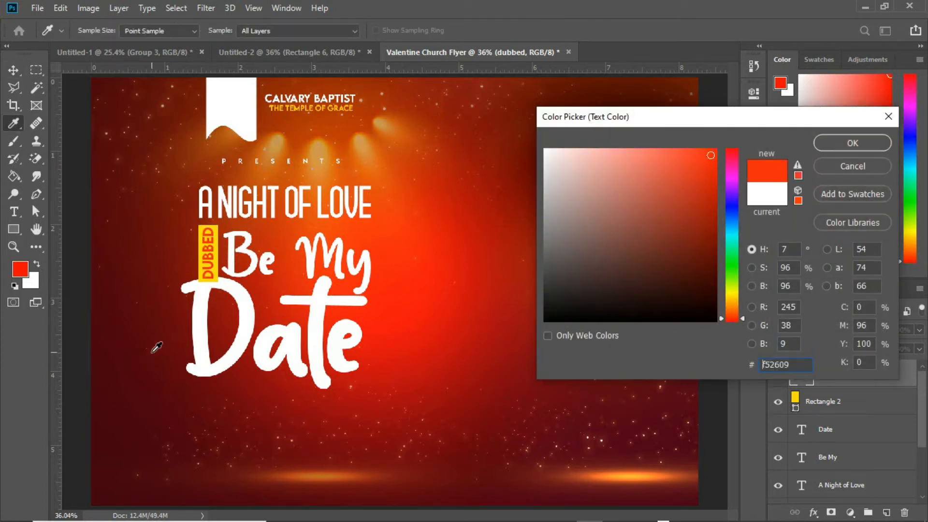
left_click(145, 373)
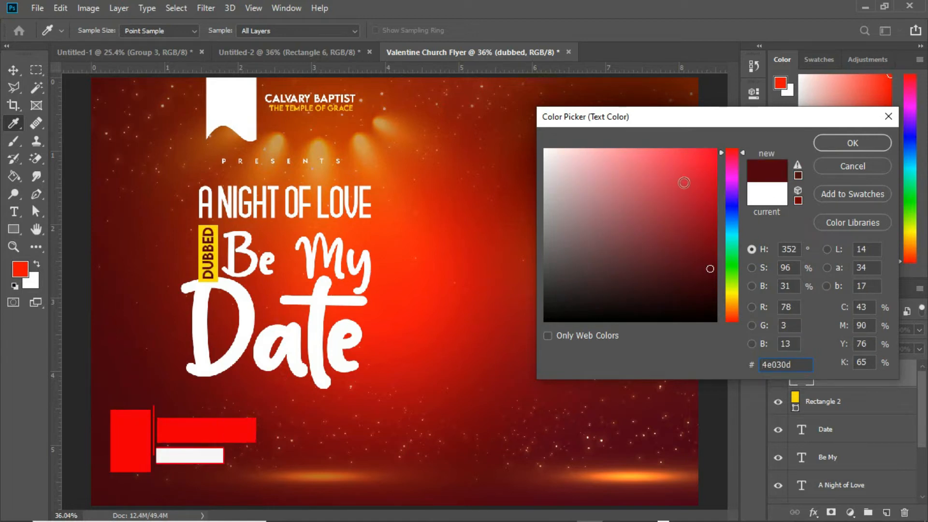
left_click(836, 143)
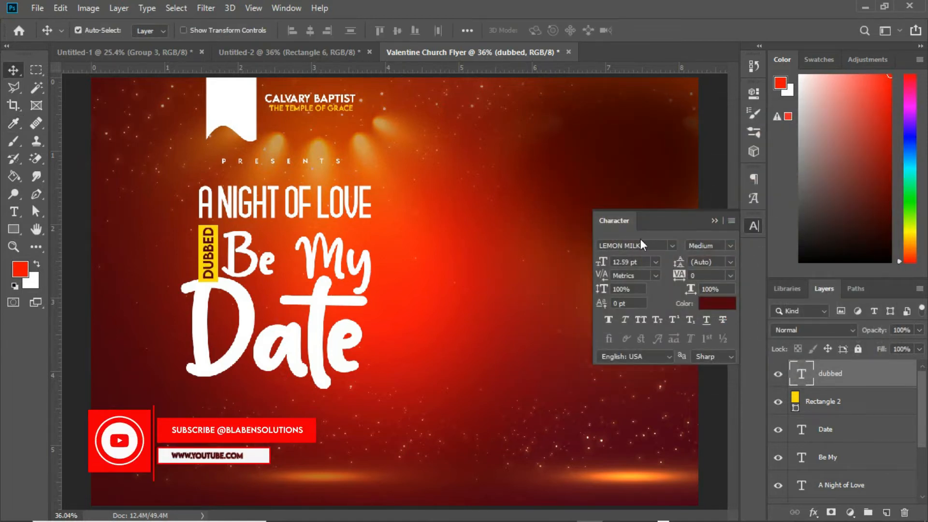
Step: Add a small yellow tonight text under the lower right of Date
left_click(713, 221)
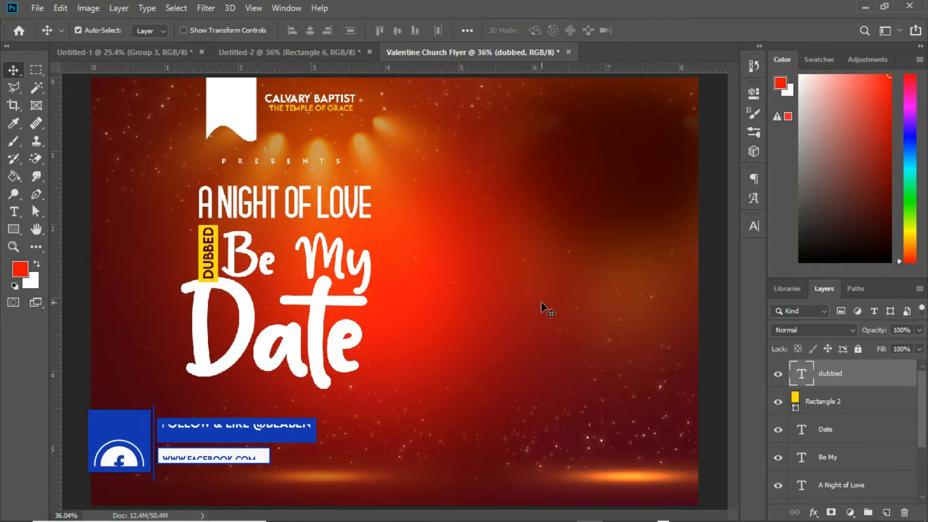
left_click(13, 211)
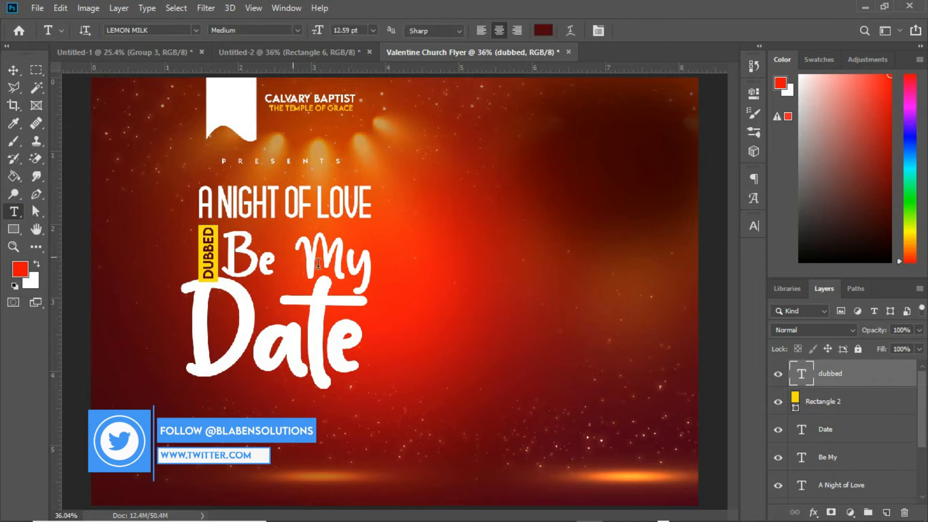
left_click(402, 320)
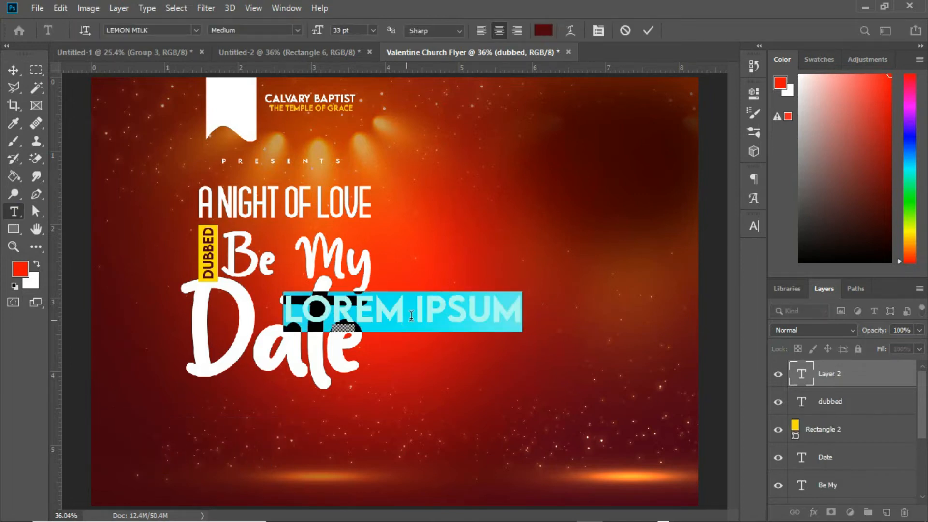
left_click(432, 305)
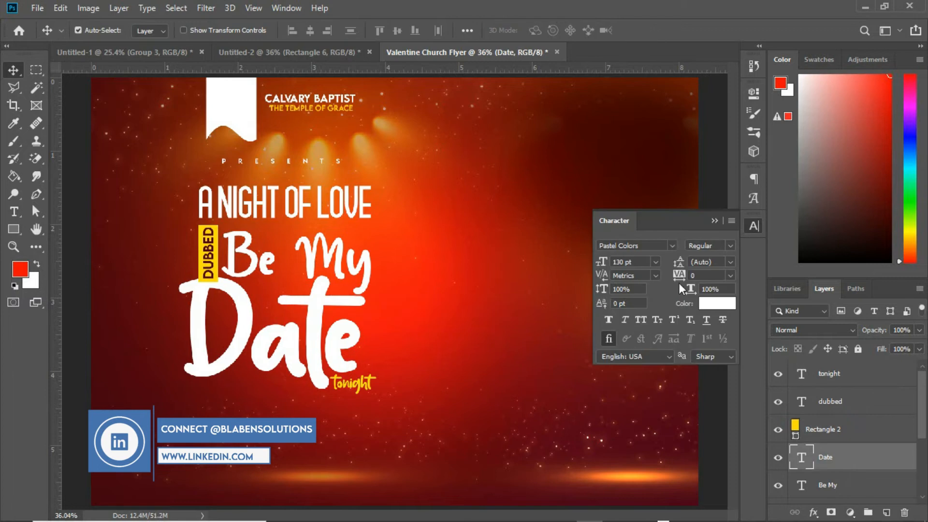
Step: Group the layers from tonight down to A Night of Love as theme and move it below presents
left_click(711, 221)
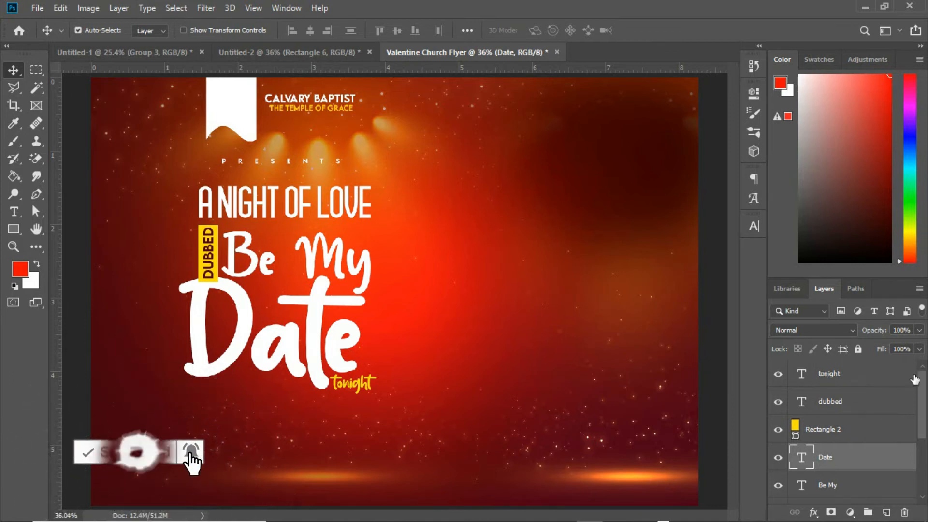
left_click(843, 381)
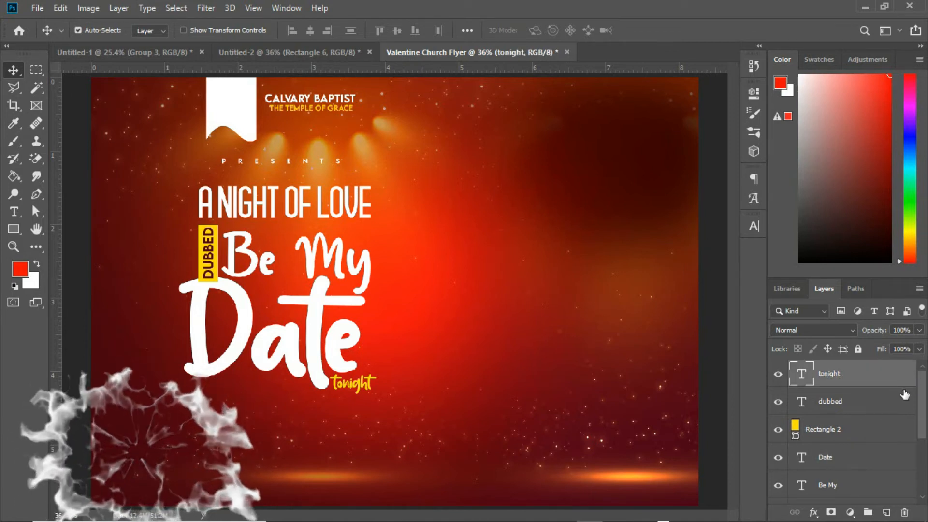
left_click_drag(919, 387, 921, 444)
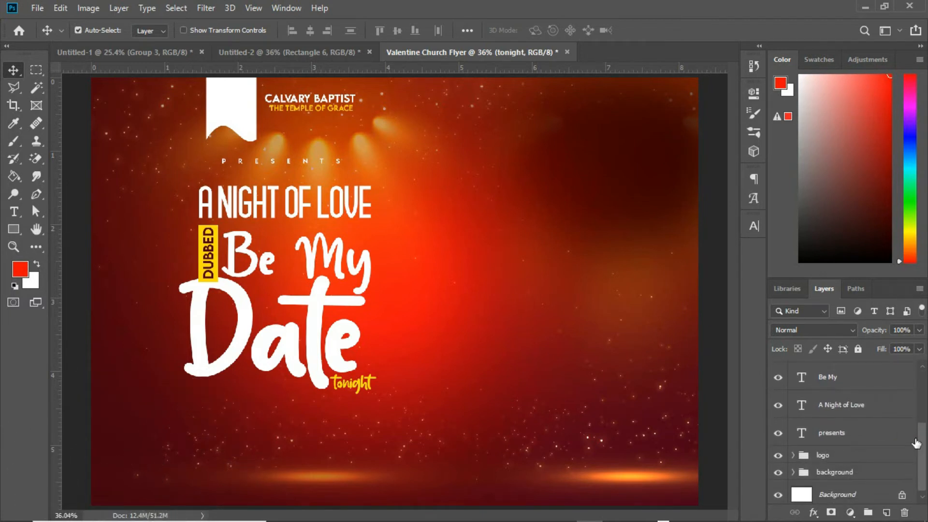
left_click(864, 413)
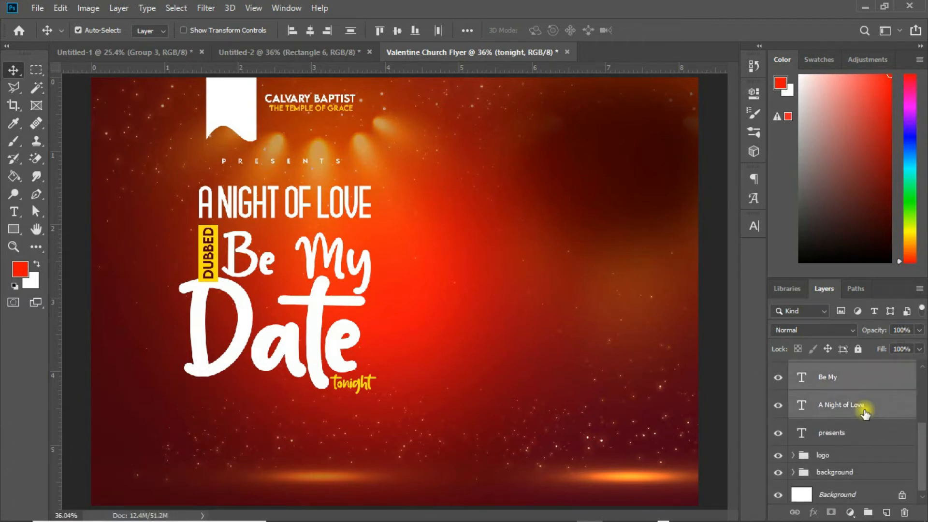
key("ctrl+g")
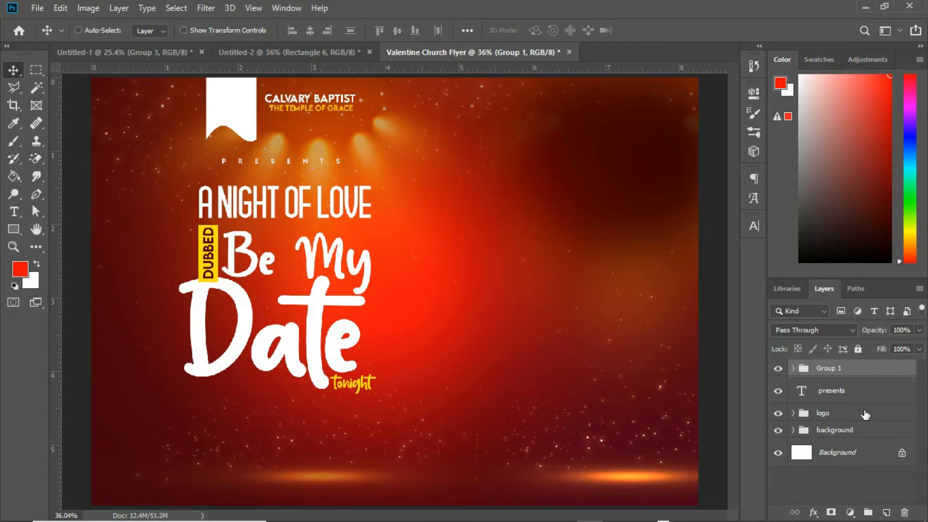
double_click(828, 368)
type("theme")
key("Return")
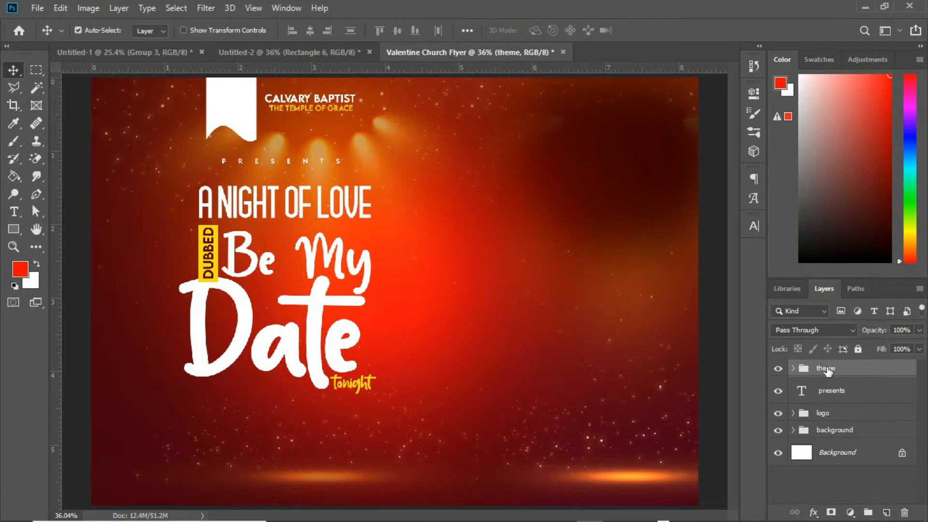
key("ctrl+bracketleft")
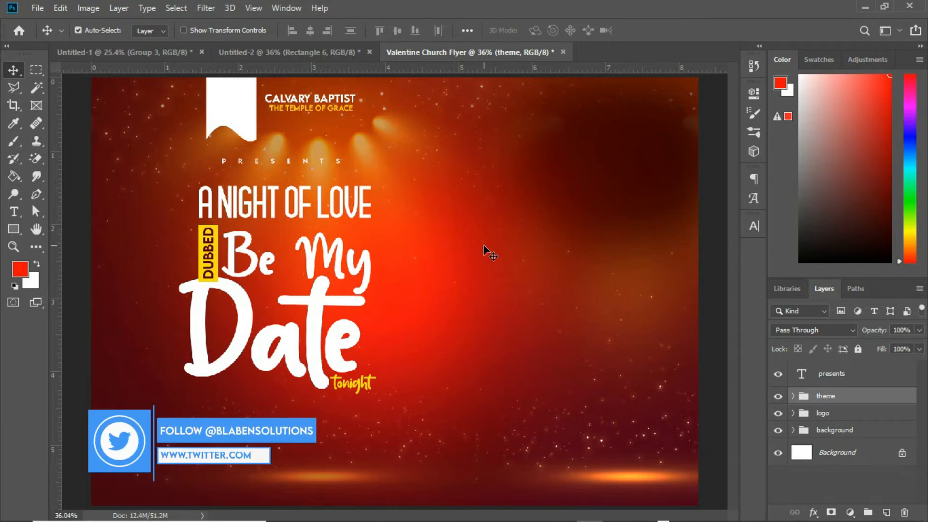
Step: Switch to File Explorer's Valentine folder and drag the black-man-ge2608d3ba_1920 photo into the flyer
mouse_move(398, 510)
mouse_move(346, 508)
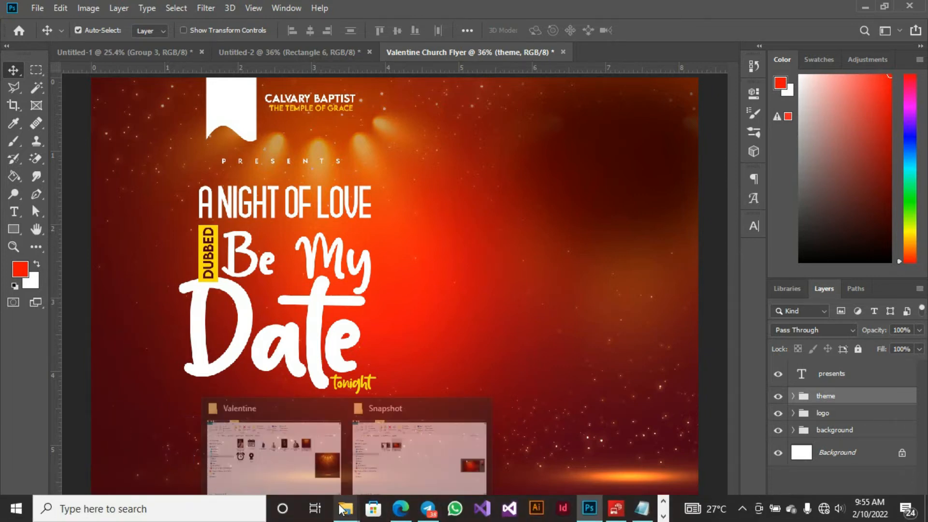
left_click(284, 453)
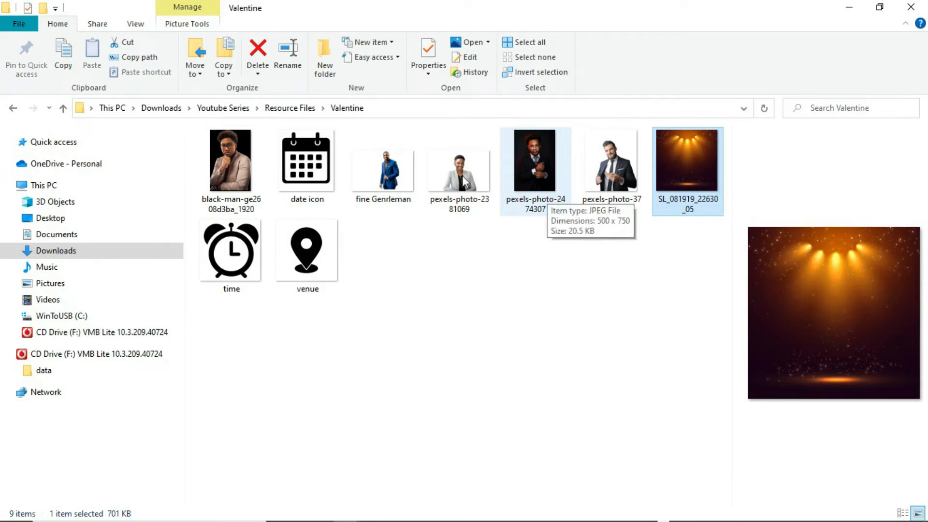
left_click(230, 162)
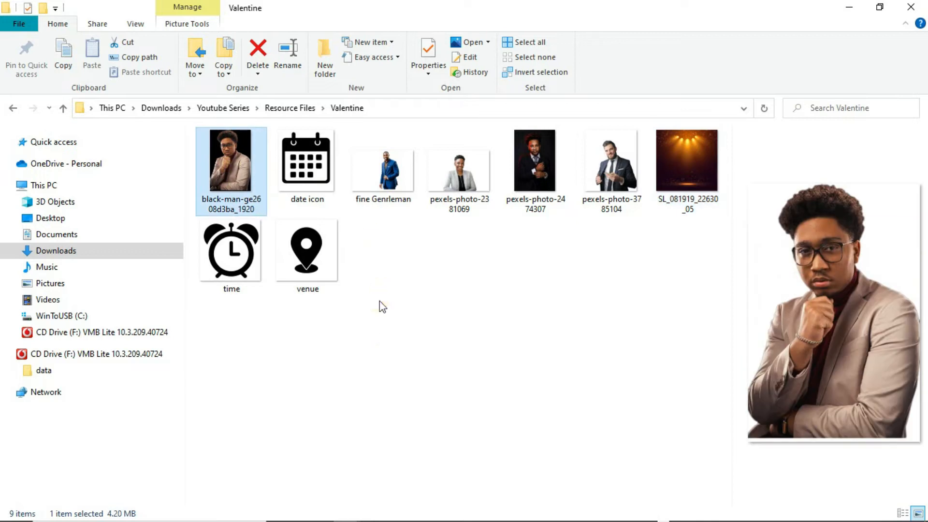
mouse_move(405, 519)
left_click_drag(406, 520, 617, 300)
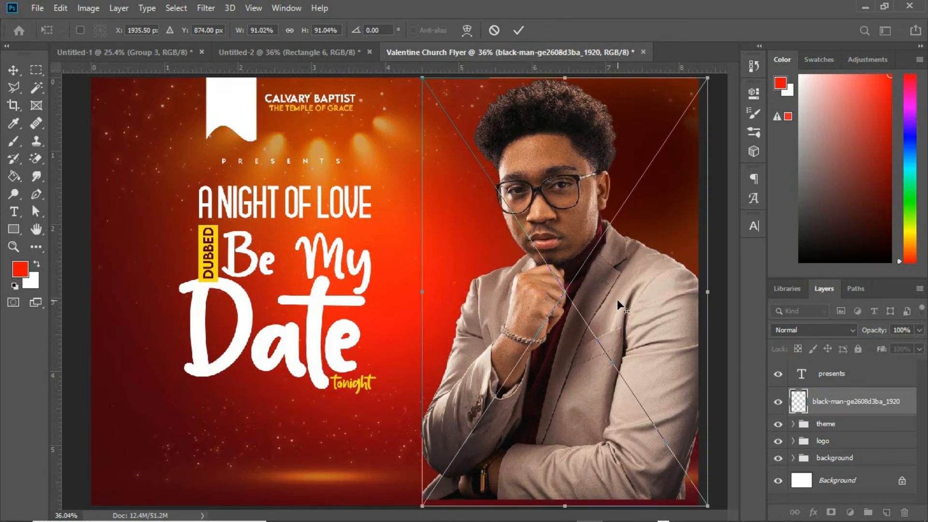
Step: Scale the man's photo to about 61% and place it on the flyer's right side
left_click_drag(705, 76, 659, 150)
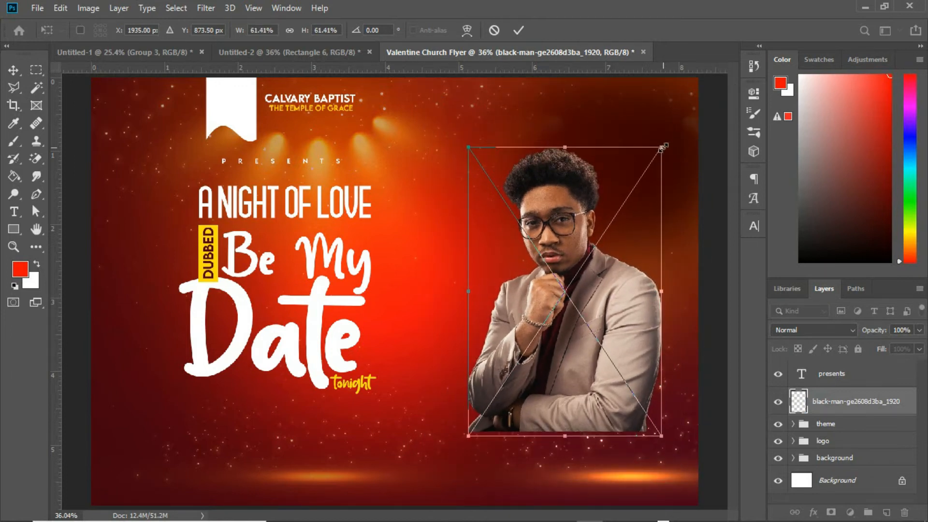
left_click_drag(610, 277, 610, 251)
key("Return")
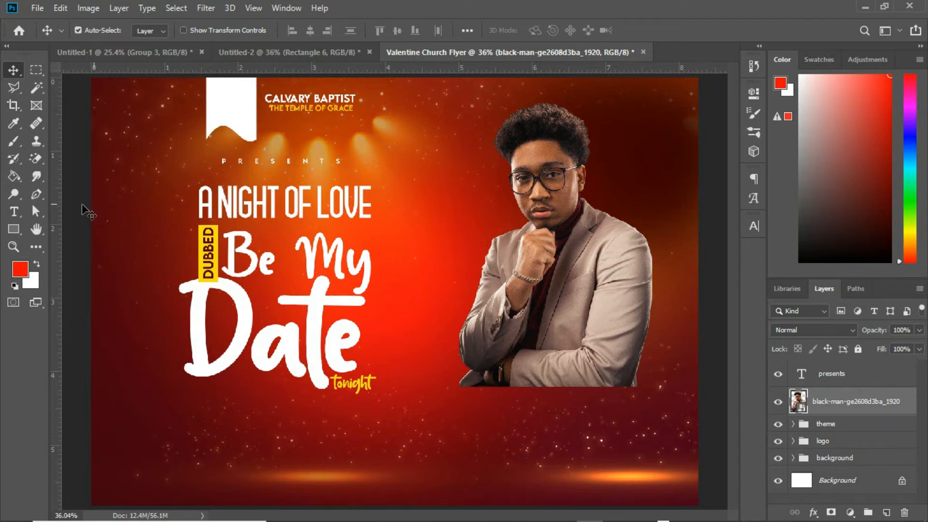
Step: Draw a red square about 333 × 333 px at the lower left of the man's photo
left_click(13, 229)
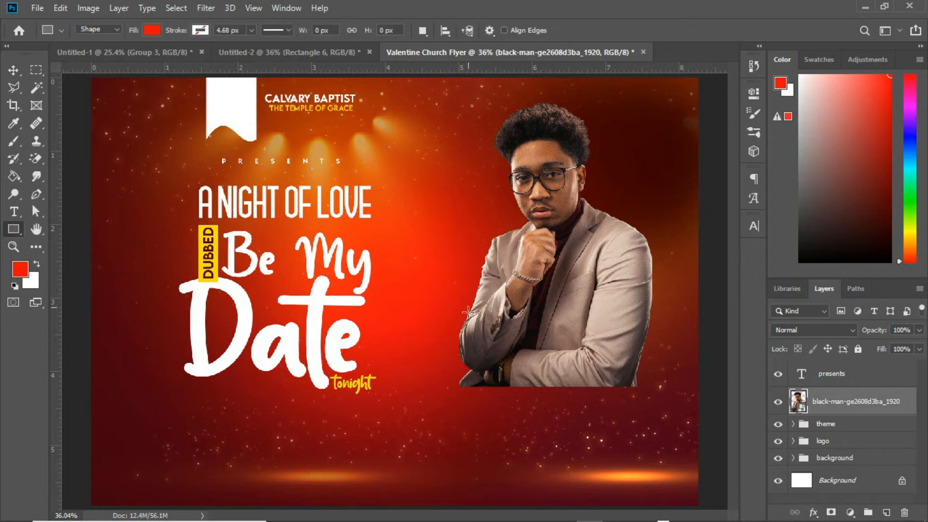
left_click_drag(447, 345, 528, 426)
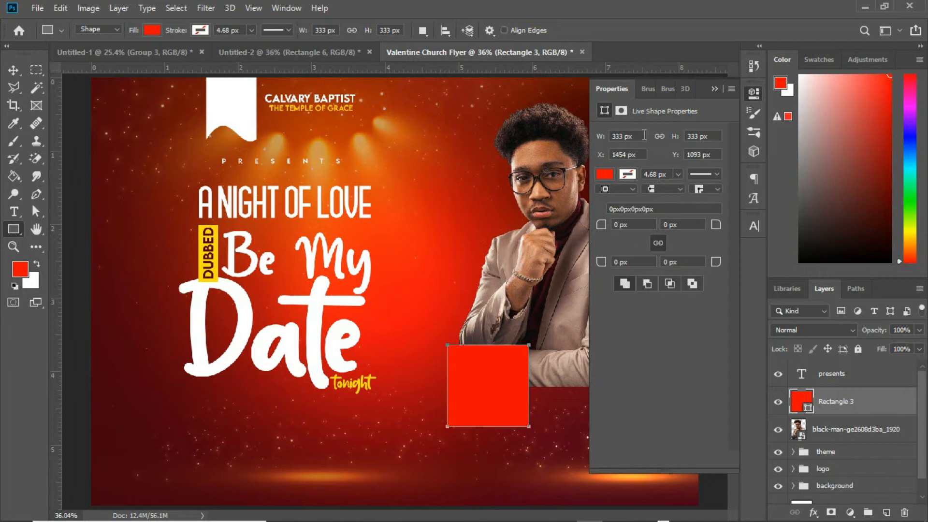
left_click(711, 90)
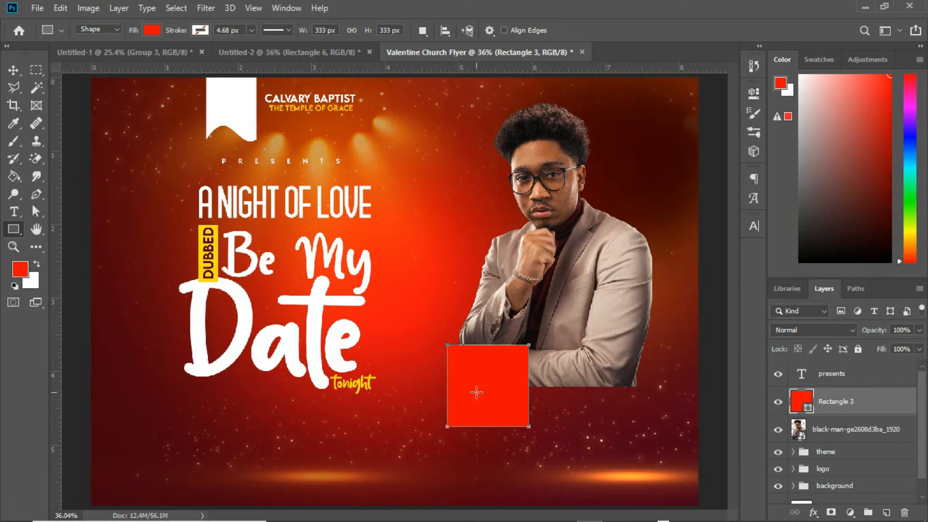
Step: Stretch the red square into a tall rectangle and duplicate it into a row of three white panels below the man's photo
key("v")
key("ctrl+t")
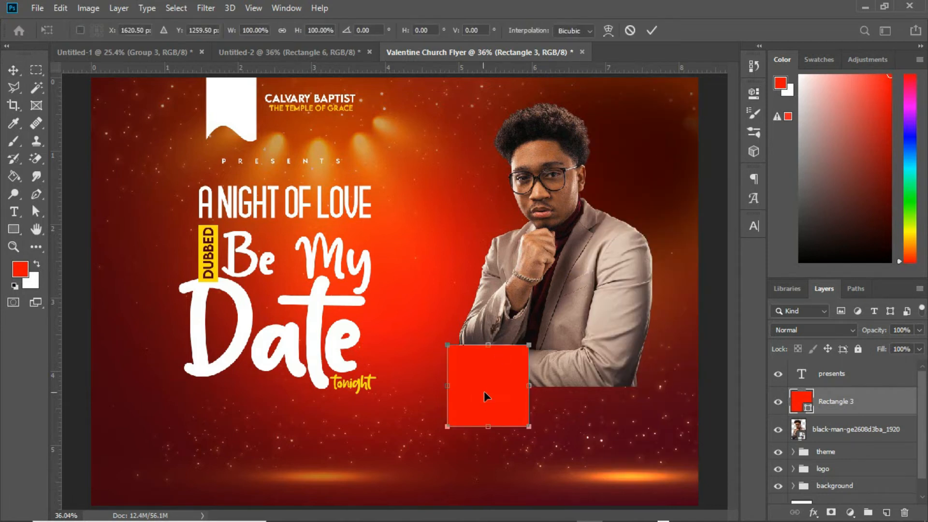
left_click_drag(478, 430, 485, 451)
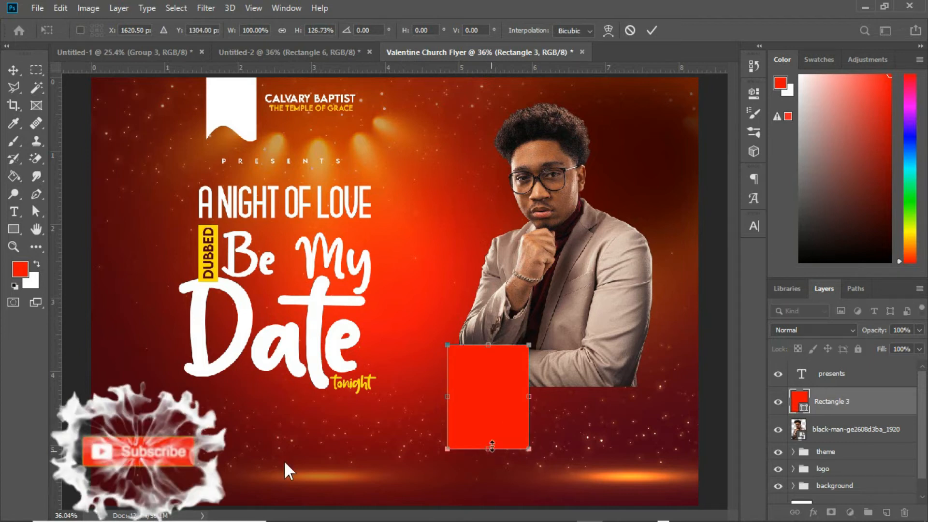
left_click_drag(447, 396, 443, 398)
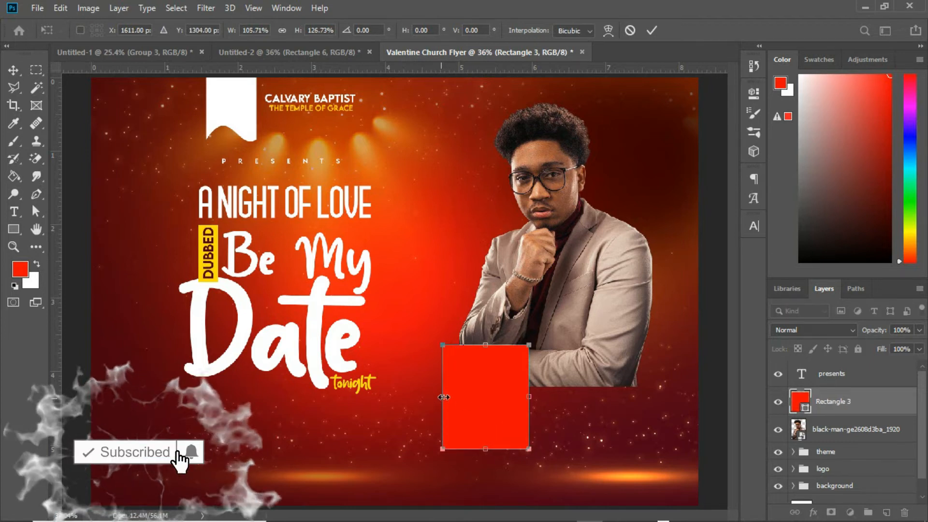
left_click_drag(505, 391, 501, 407)
left_click_drag(502, 409, 497, 421)
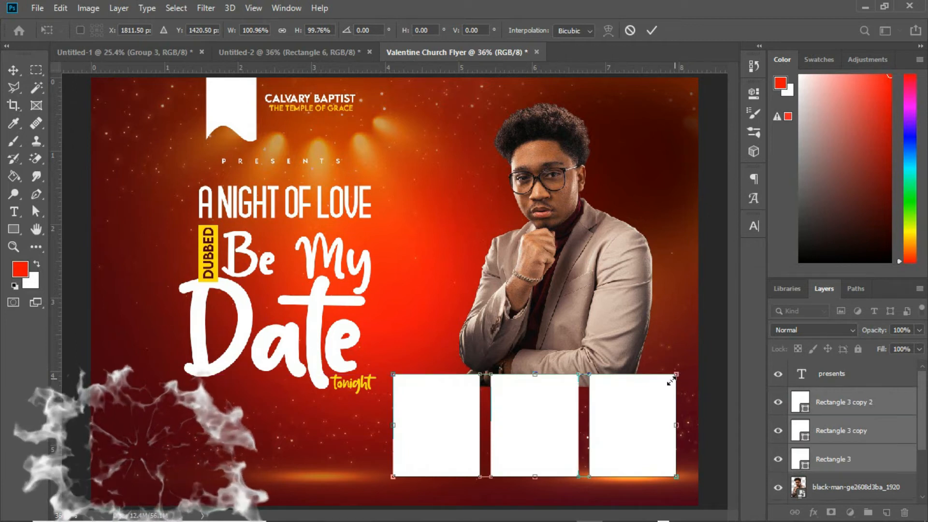
left_click_drag(627, 411, 629, 394)
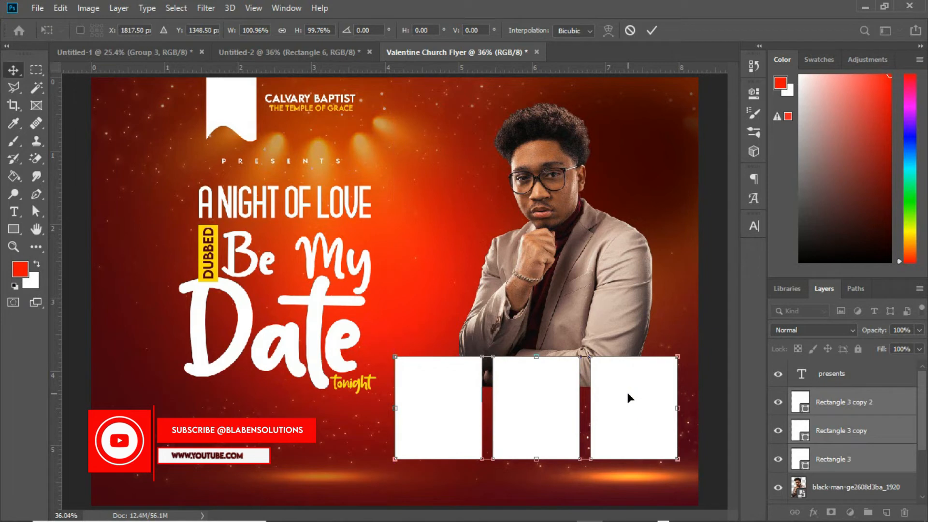
key("Return")
Step: Scale the man's photo down to about 55% and reposition it above the three panels
left_click(618, 315)
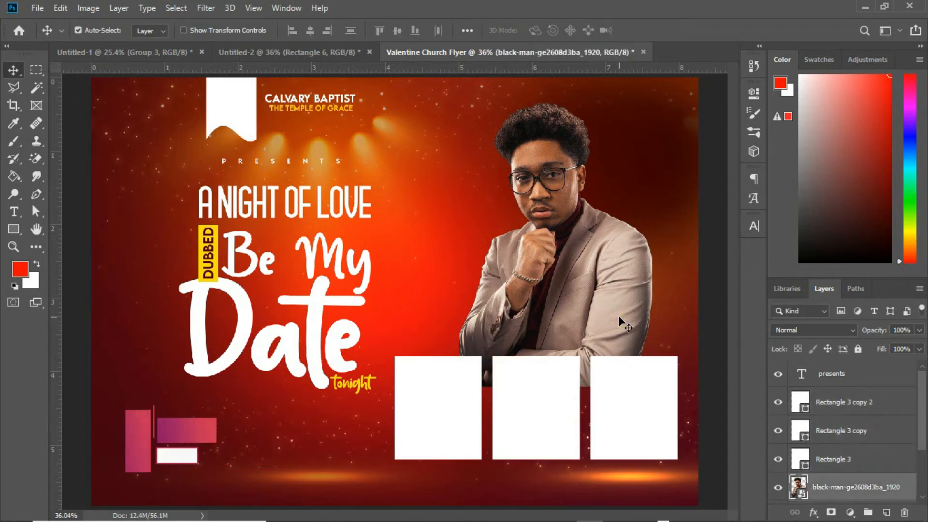
key("ctrl+t")
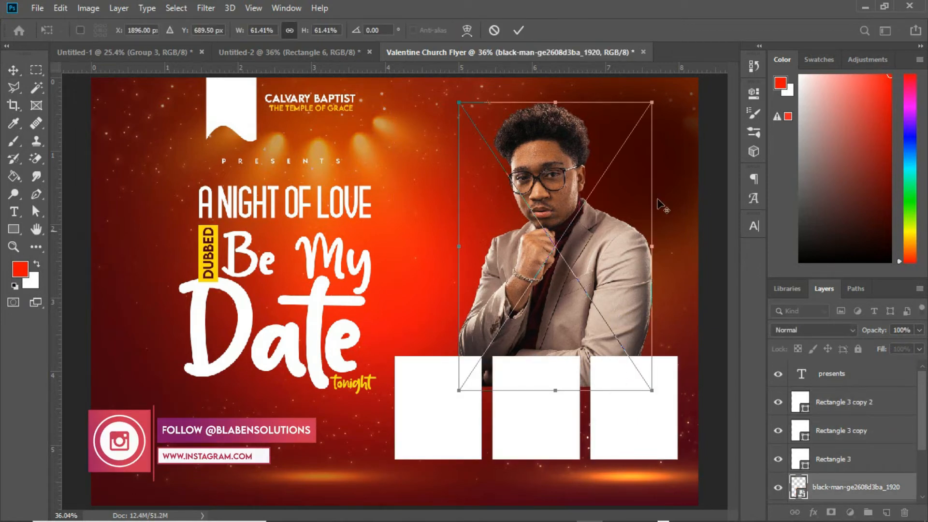
left_click_drag(652, 103, 639, 116)
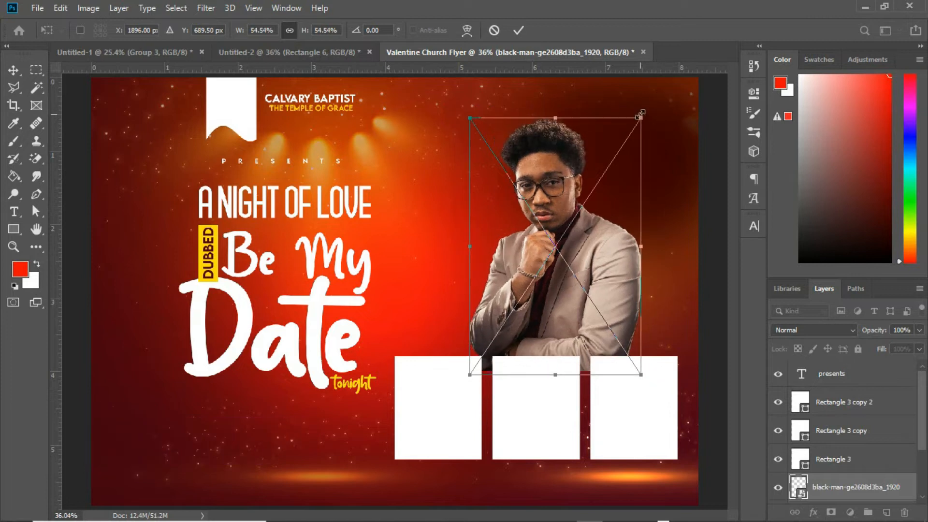
left_click_drag(601, 216, 603, 207)
key("Return")
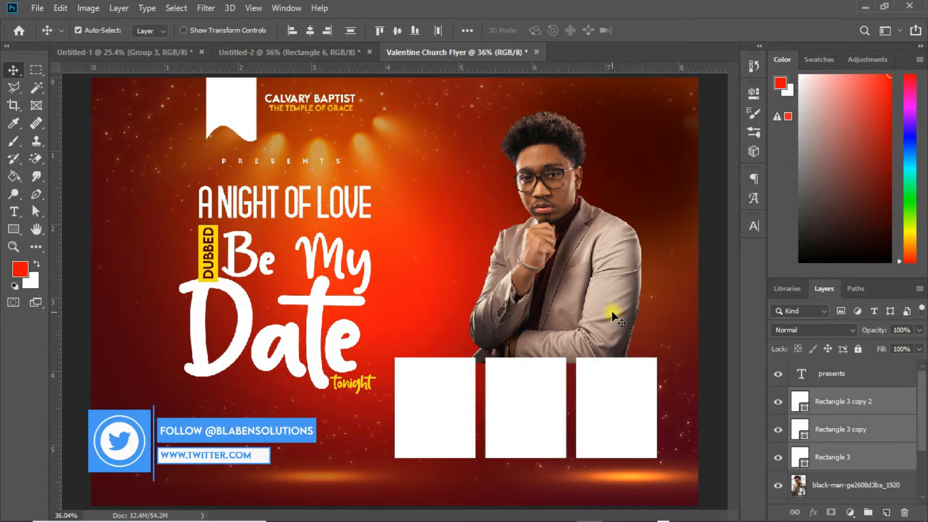
Step: Add a layer mask to the man's photo, brush black along its bottom to fade it, and nudge it slightly right
left_click(611, 311)
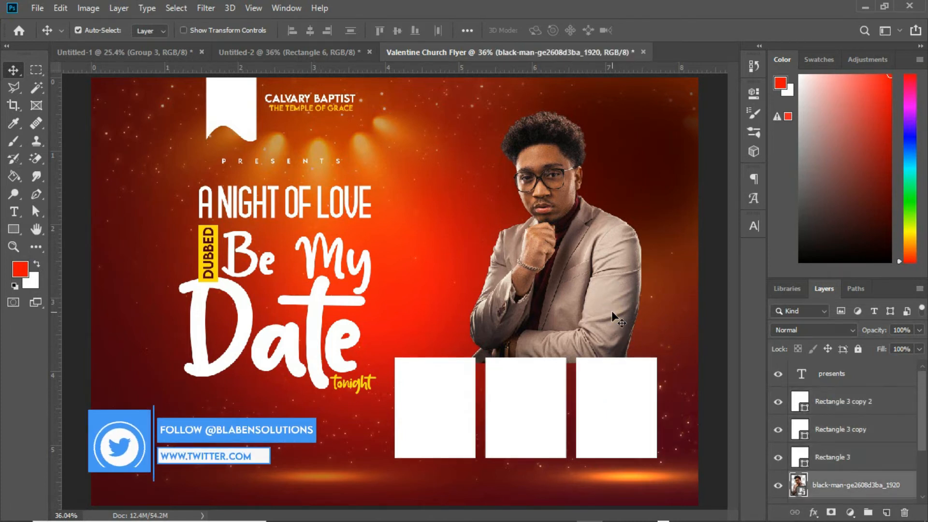
left_click(829, 512)
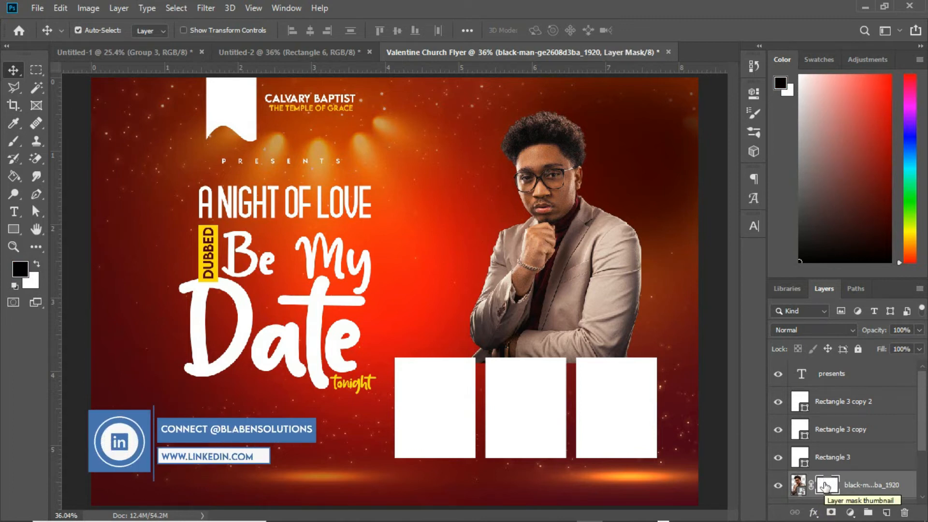
key("b")
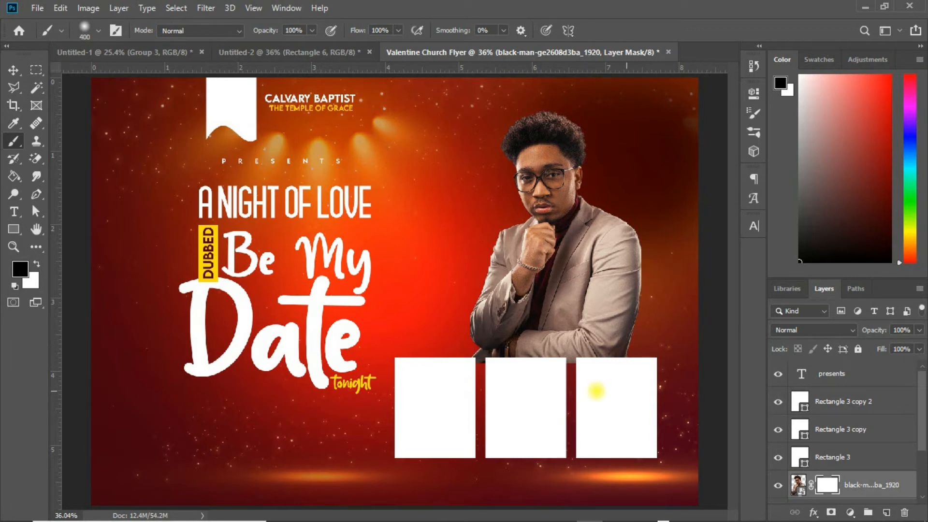
left_click_drag(595, 389, 563, 392)
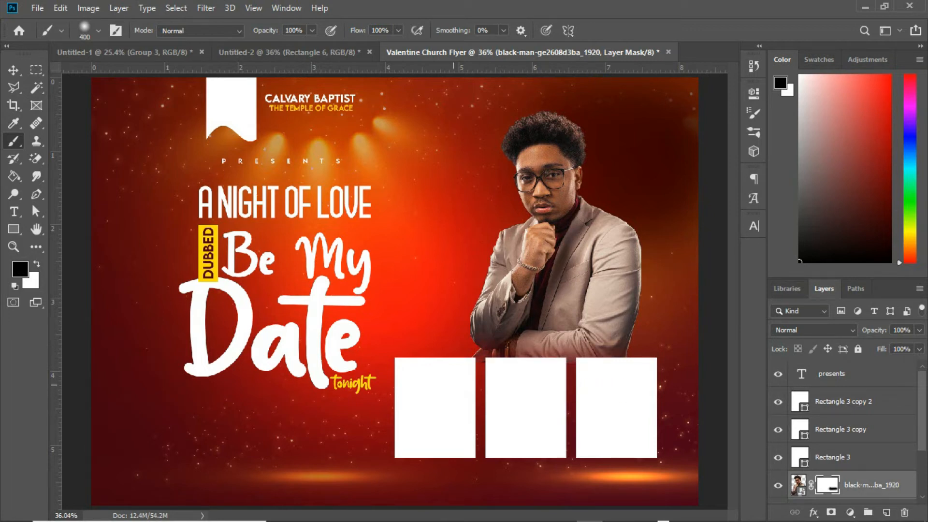
left_click_drag(564, 399, 610, 394)
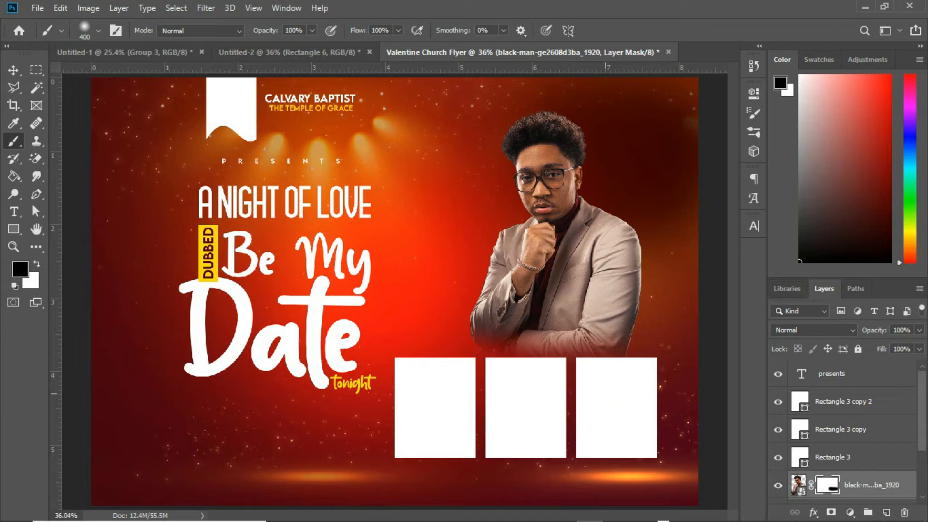
left_click(13, 69)
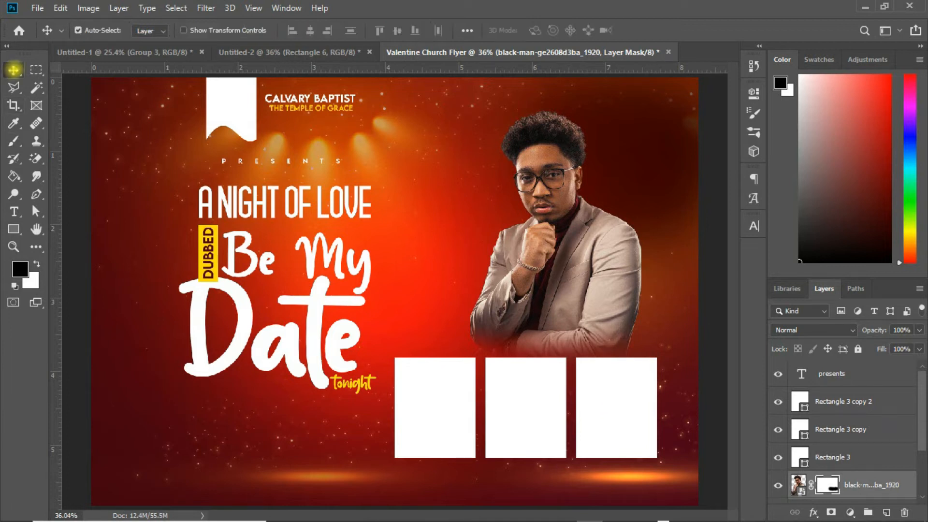
mouse_move(576, 296)
left_mouse_down()
mouse_move(576, 307)
mouse_move(586, 293)
left_mouse_up()
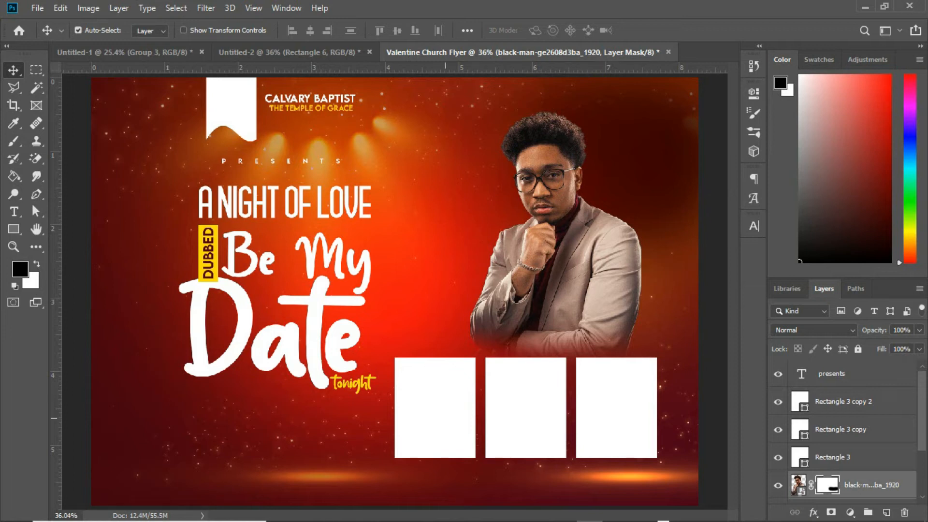
Step: Select the middle panel and drag the pexels-photo-2381069 woman's photo from File Explorer's Valentine folder into the flyer
left_click(519, 395)
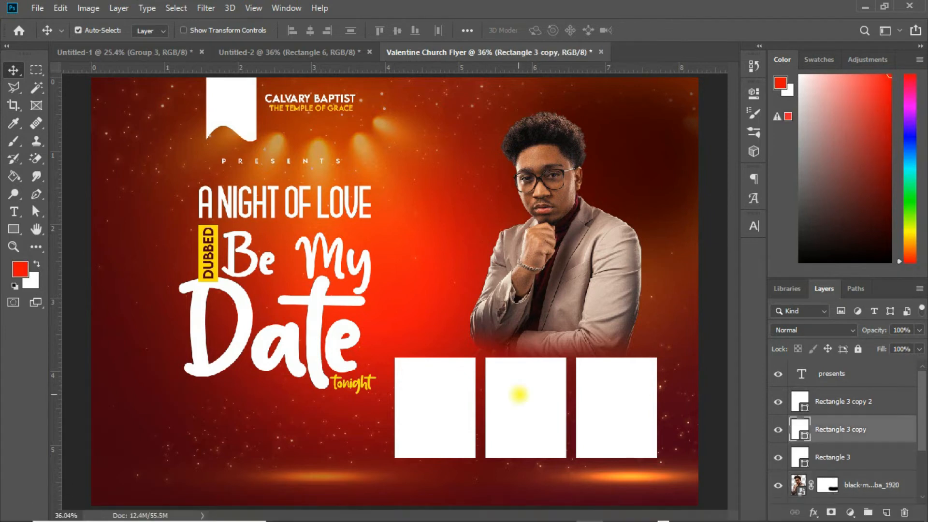
mouse_move(345, 508)
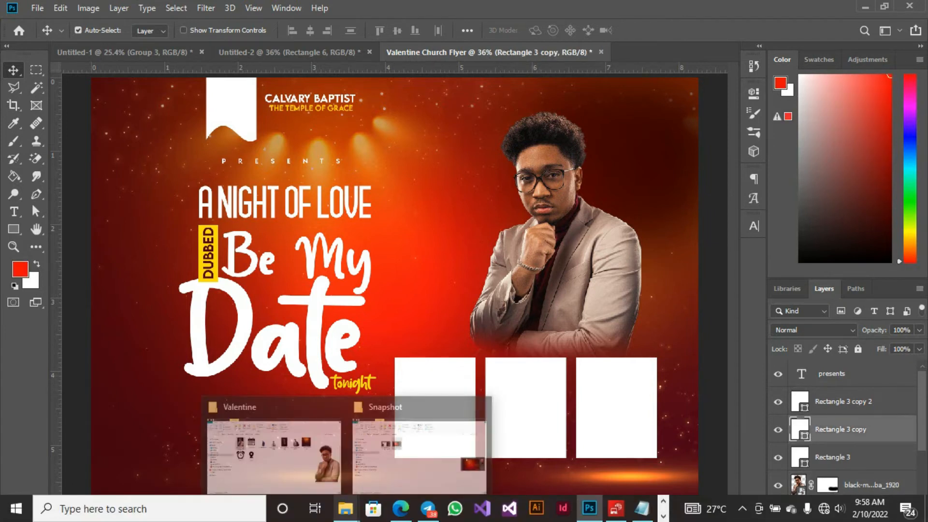
left_click(307, 481)
left_click(476, 178)
left_click_drag(475, 179, 551, 405)
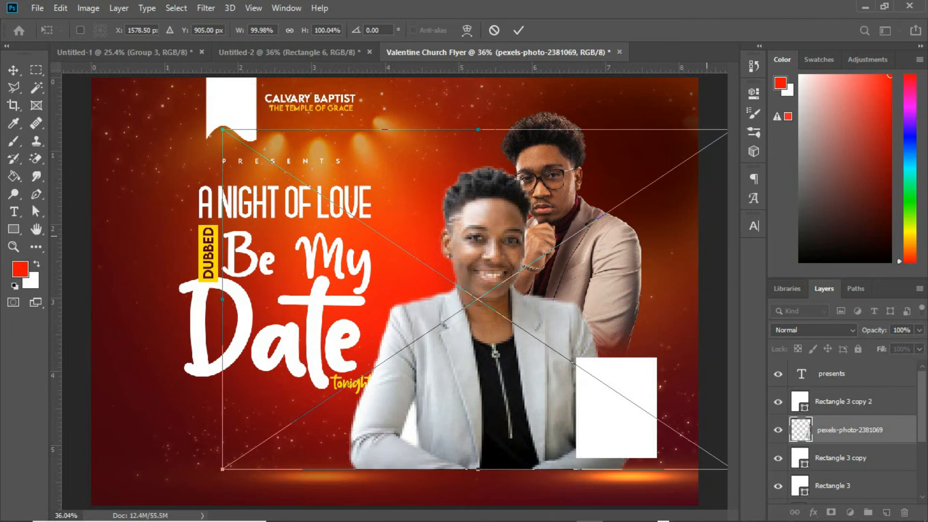
Step: Scale the woman's photo to about 56% and position it over the middle panel
left_click_drag(222, 130, 334, 203)
left_click_drag(484, 314, 524, 386)
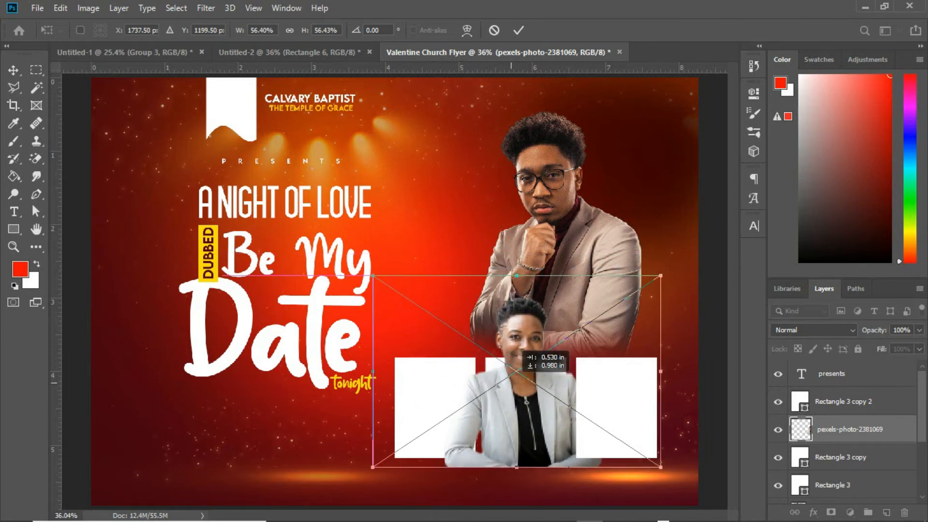
key("Up")
key("Up")
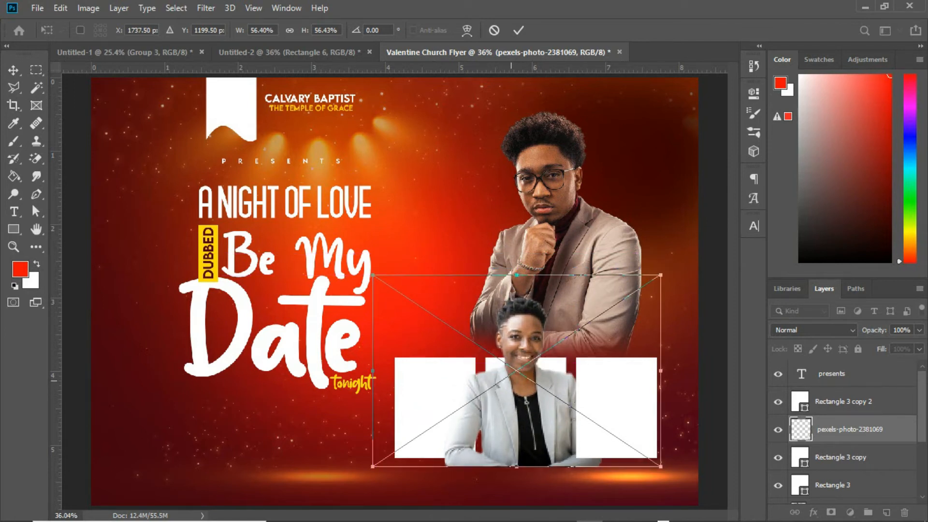
key("Return")
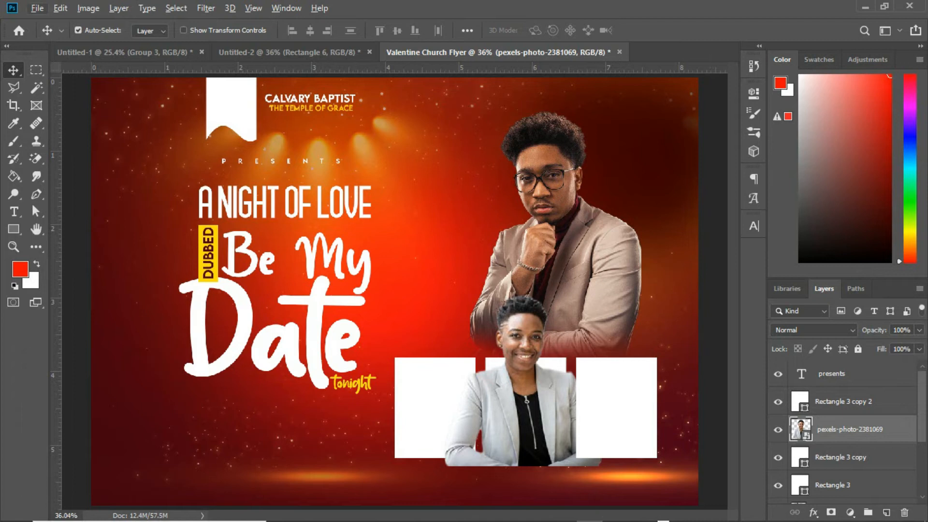
Step: Clip the woman's photo to the middle panel and duplicate the photo layer
right_click(849, 429)
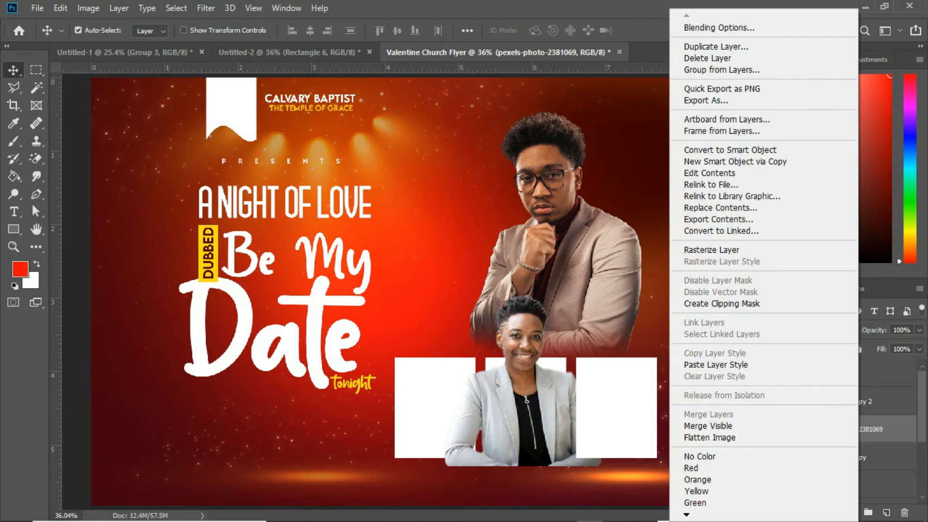
left_click(744, 303)
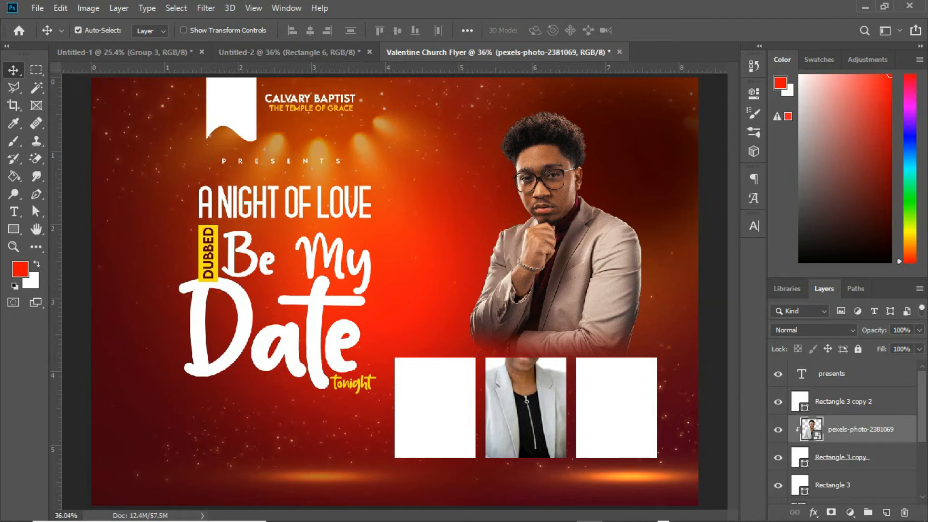
key("ctrl+j")
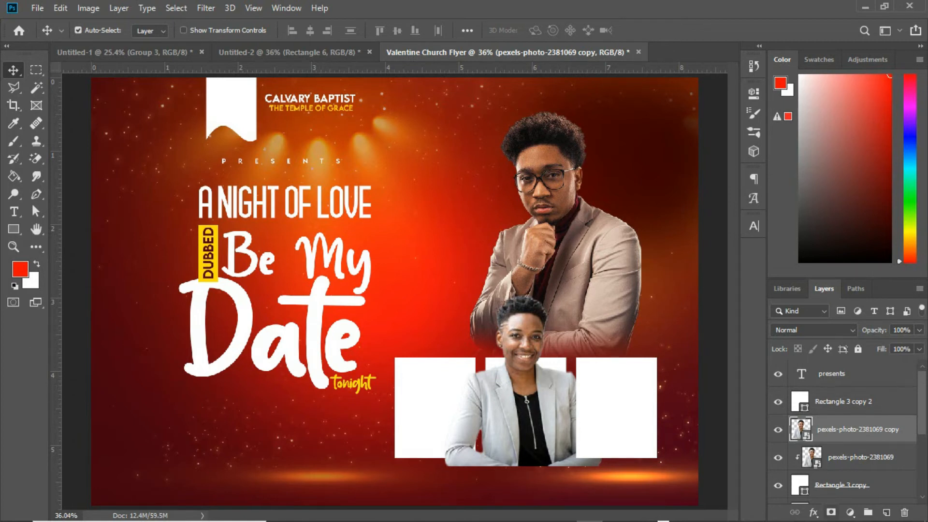
Step: Add a layer mask to the photo copy and paint black with a smaller brush over its lower part so her head rises above the panel
left_click(830, 511)
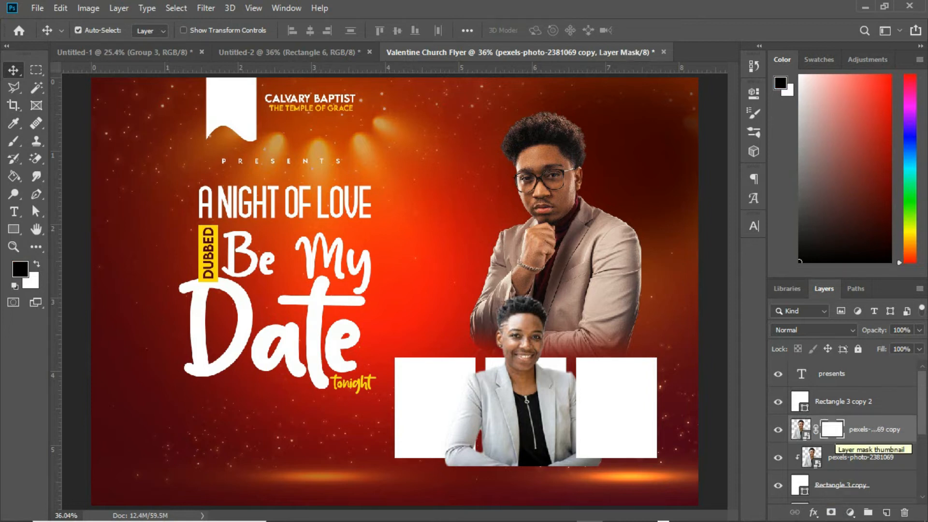
key("b")
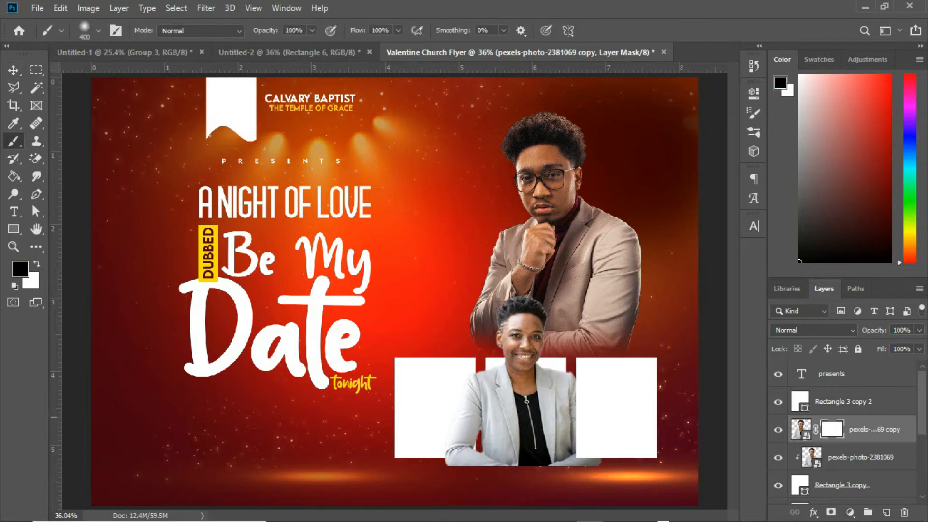
key("bracketleft")
key("bracketleft")
key("bracketleft")
mouse_move(582, 375)
left_mouse_down()
mouse_move(573, 410)
mouse_move(592, 459)
mouse_move(604, 456)
mouse_move(449, 459)
mouse_move(477, 465)
mouse_move(461, 421)
mouse_move(479, 382)
mouse_move(467, 450)
left_mouse_up()
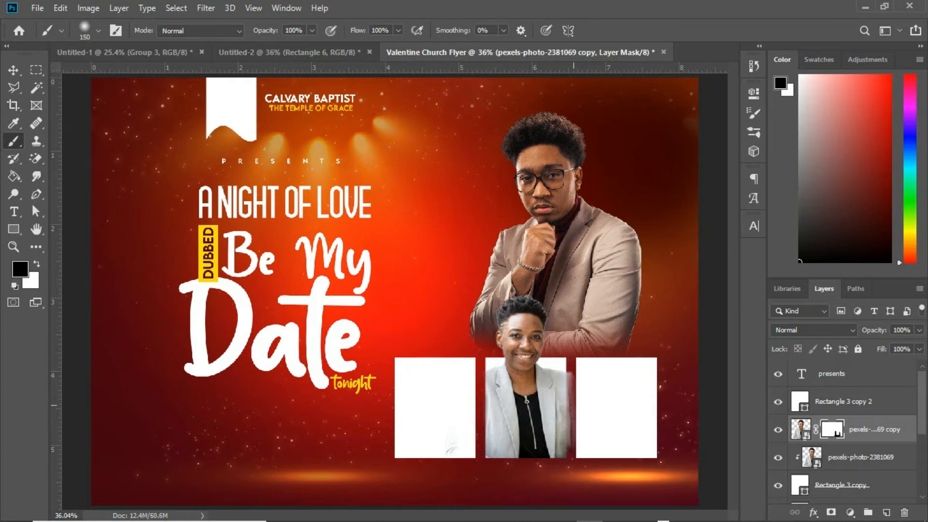
left_click_drag(577, 362, 583, 449)
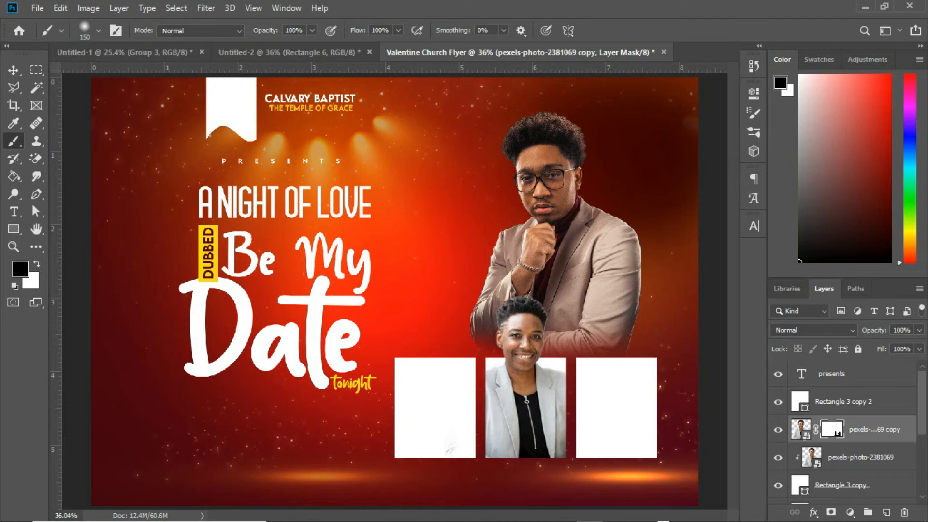
Step: Hide and show the masked photo copy to compare the effect
left_click(778, 429)
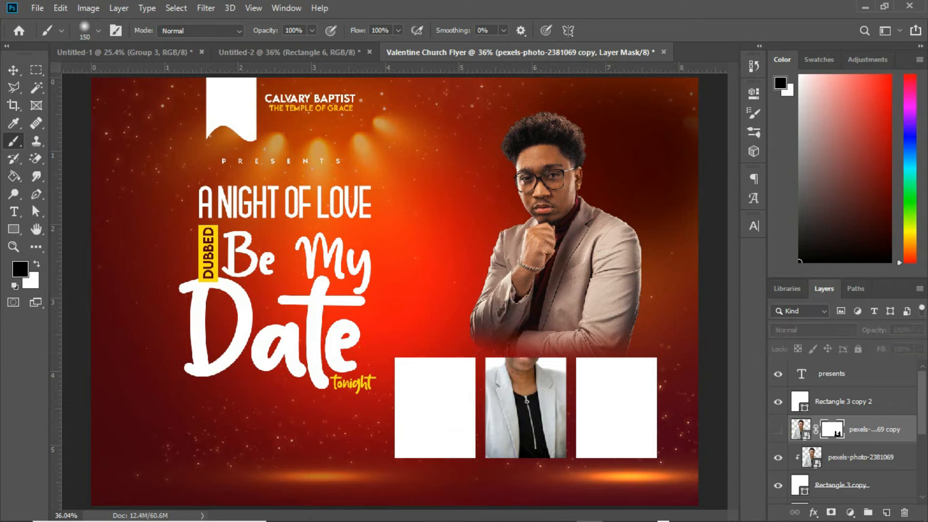
left_click(778, 429)
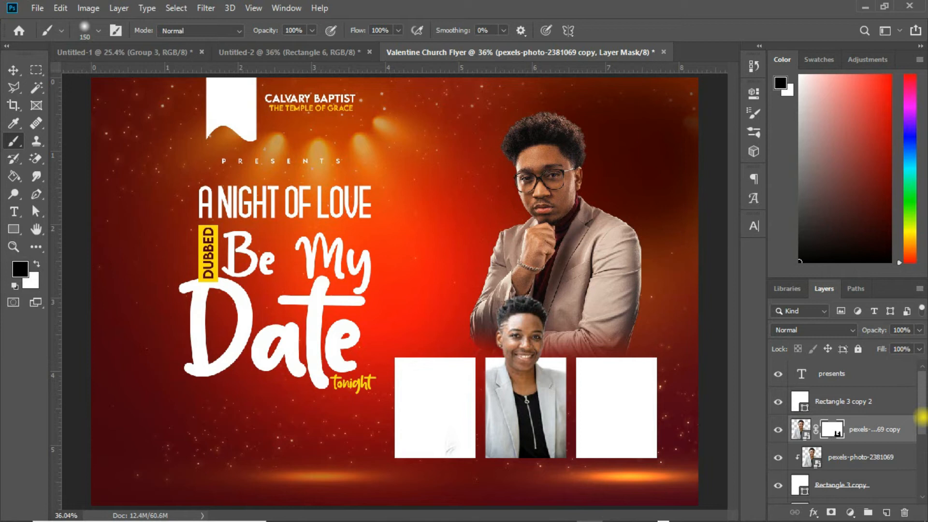
Step: Place the bearded man's photo into the flyer, scaled to about 42.5%, over the right panel
scroll(921, 416, "down", 1)
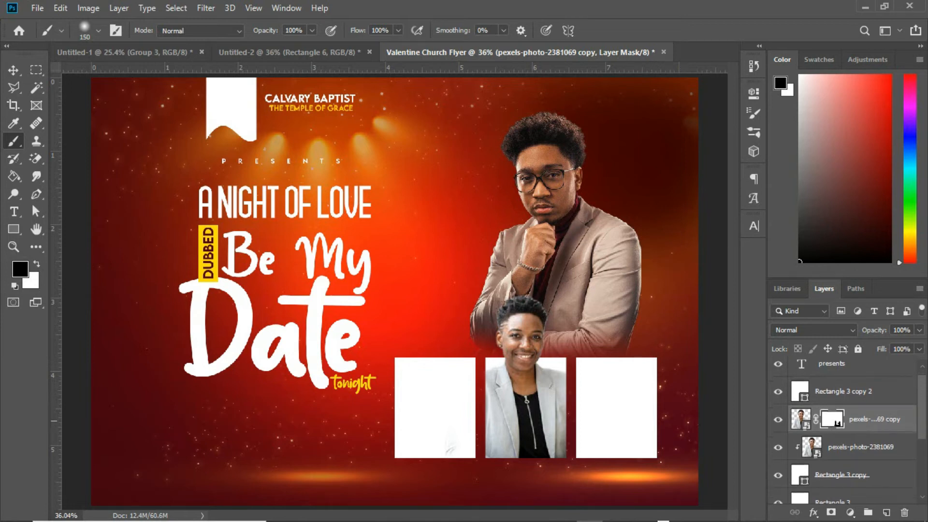
key("v")
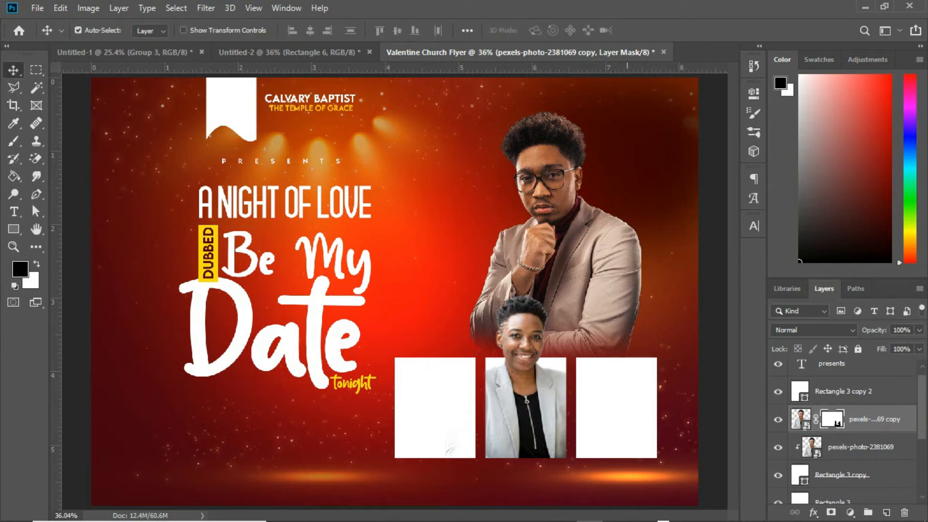
left_click(628, 388)
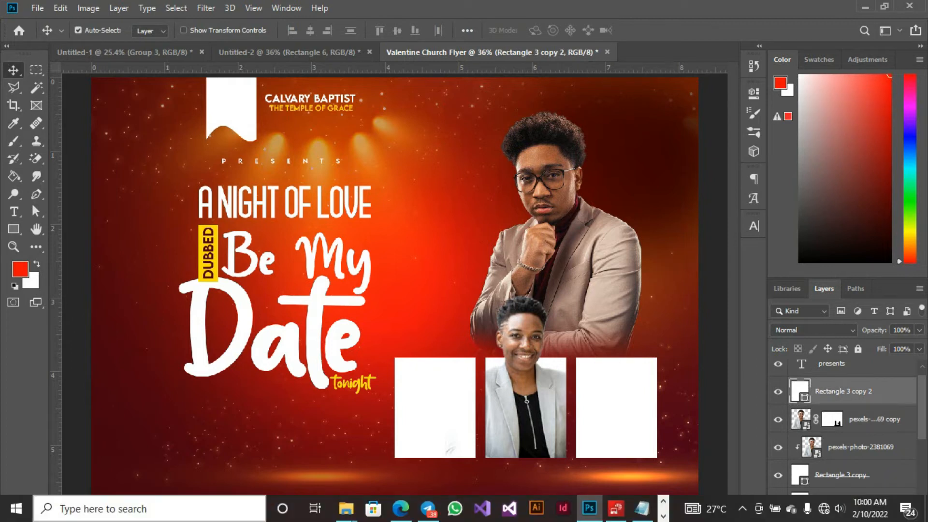
mouse_move(345, 507)
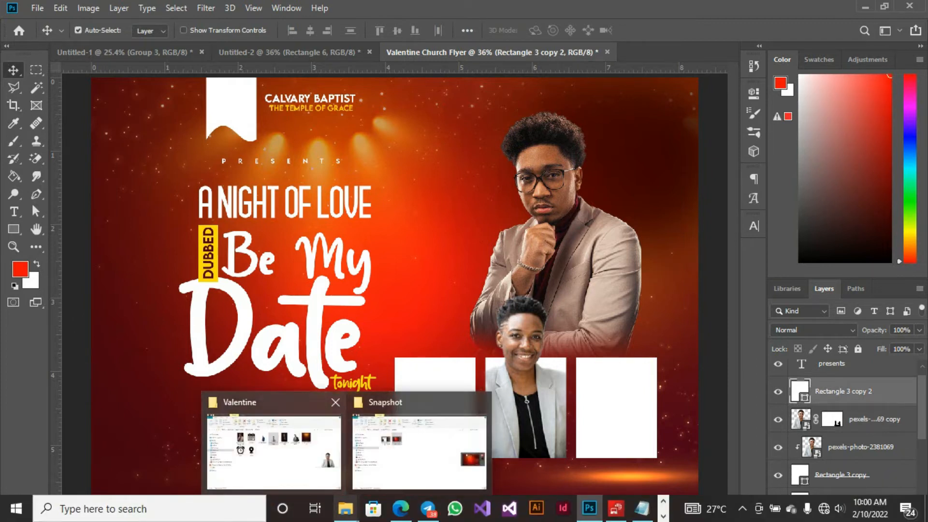
left_click(305, 449)
left_click_drag(477, 411, 597, 418)
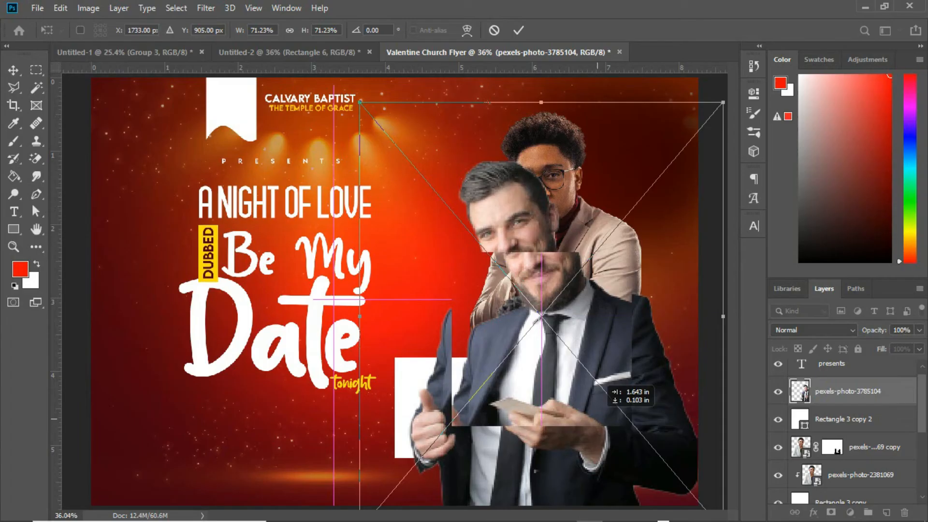
left_click_drag(599, 387, 604, 391)
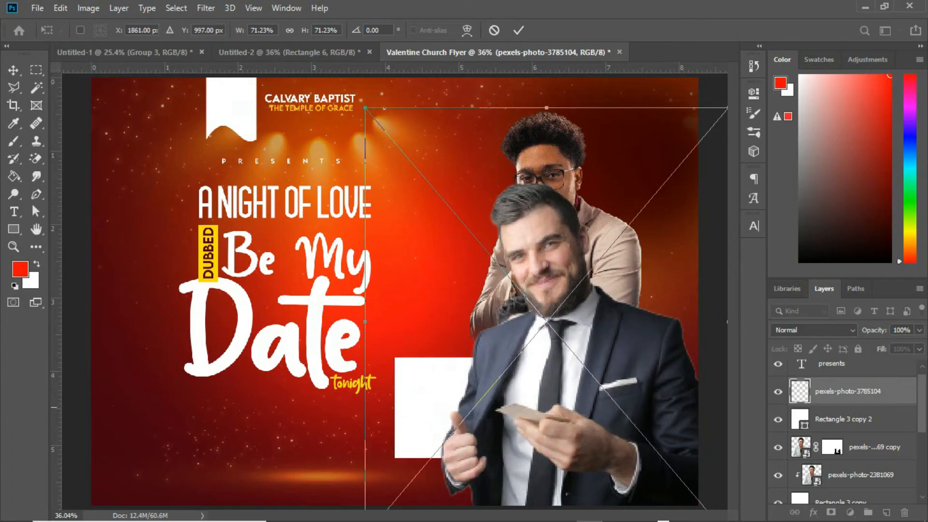
left_click_drag(364, 107, 441, 197)
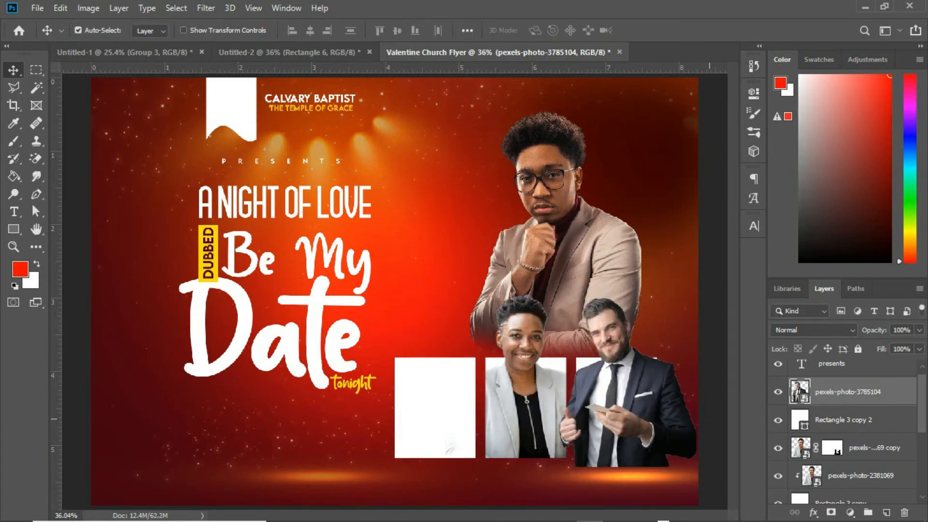
left_click(839, 402)
Step: Clip the bearded man's photo to the right panel, duplicate it, and release the copy from the clipping mask
right_click(838, 400)
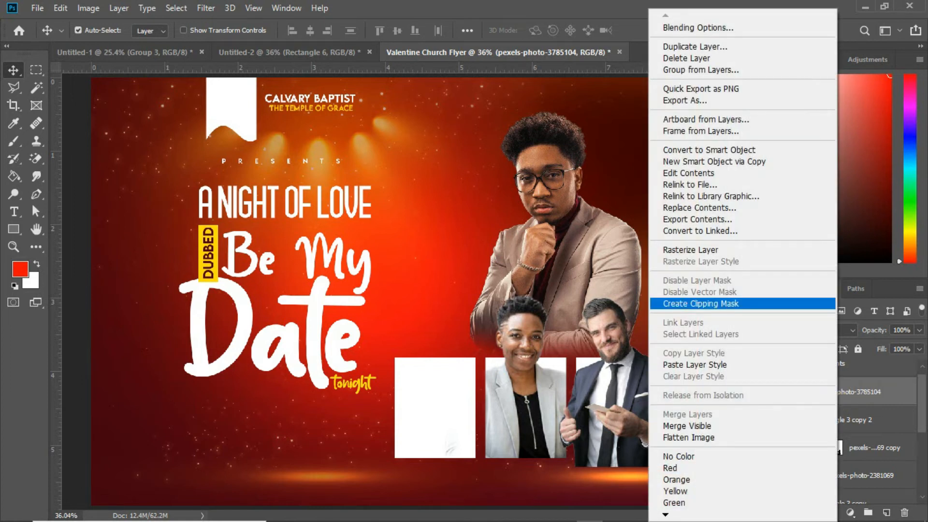
left_click(729, 304)
key("ctrl")
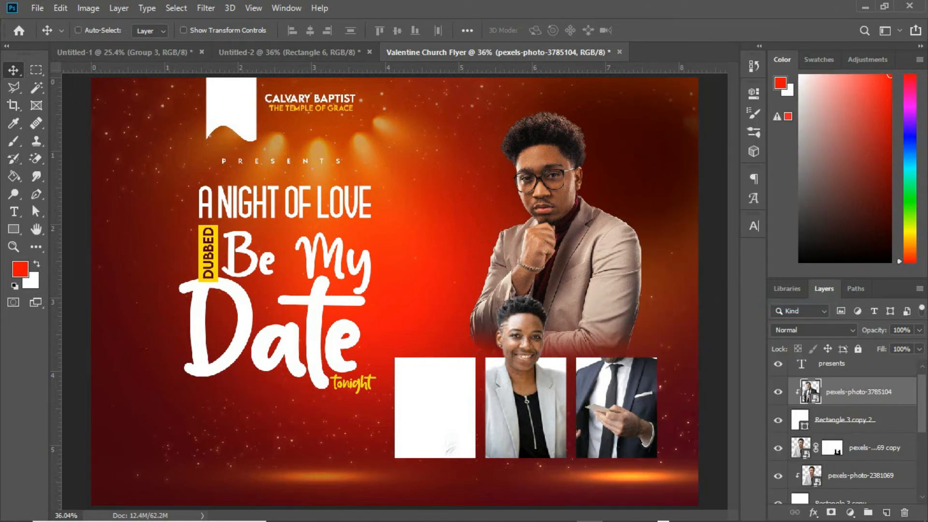
key("ctrl+j")
key("ctrl+alt+g")
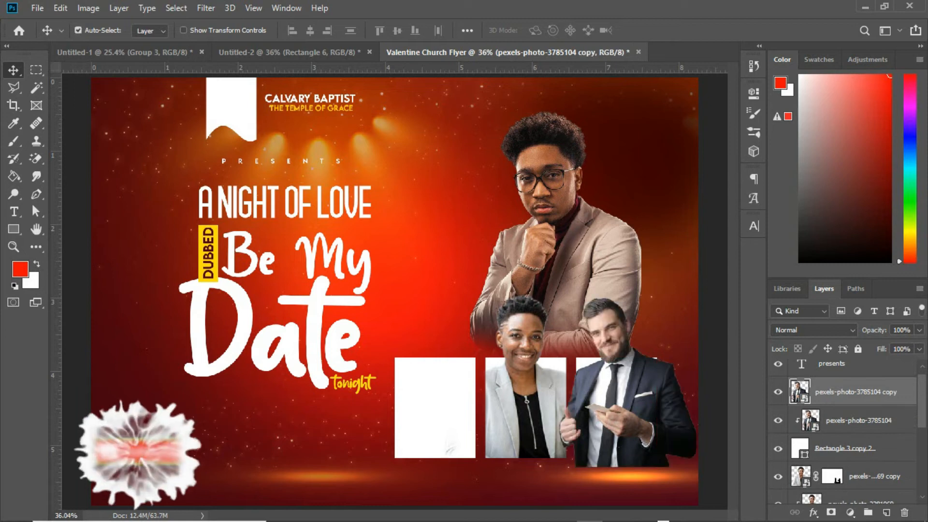
Step: Add a layer mask to the photo copy and paint black over its lower part so his head rises above the panel
left_click(830, 513)
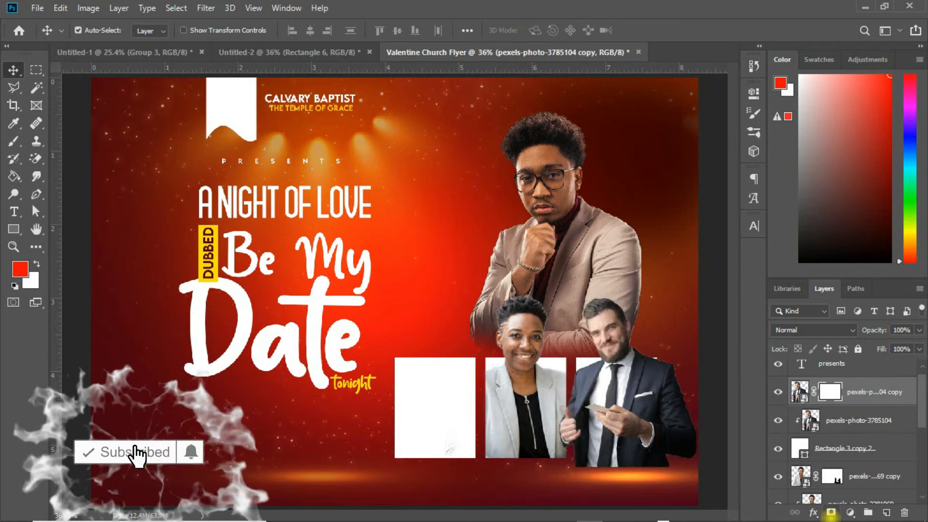
key("b")
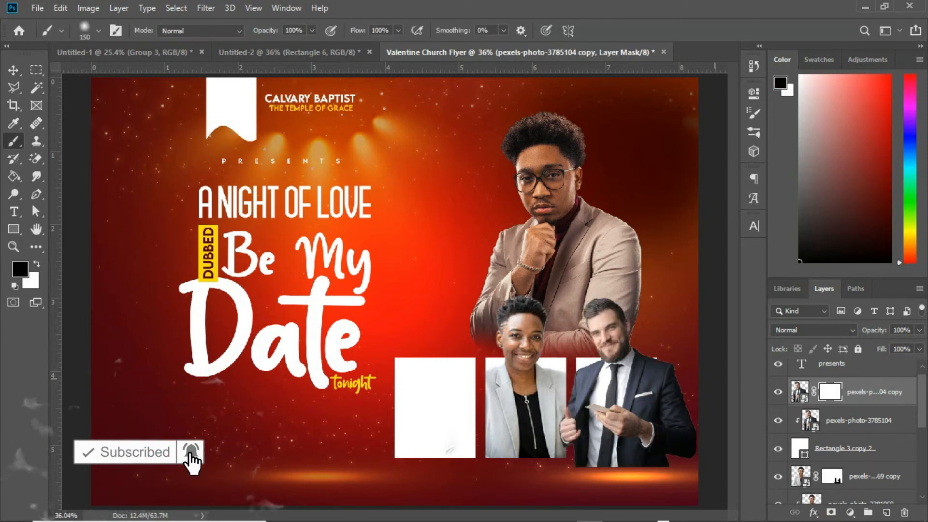
mouse_move(677, 361)
left_mouse_down()
mouse_move(685, 449)
mouse_move(676, 413)
mouse_move(659, 470)
mouse_move(582, 472)
mouse_move(669, 463)
left_mouse_up()
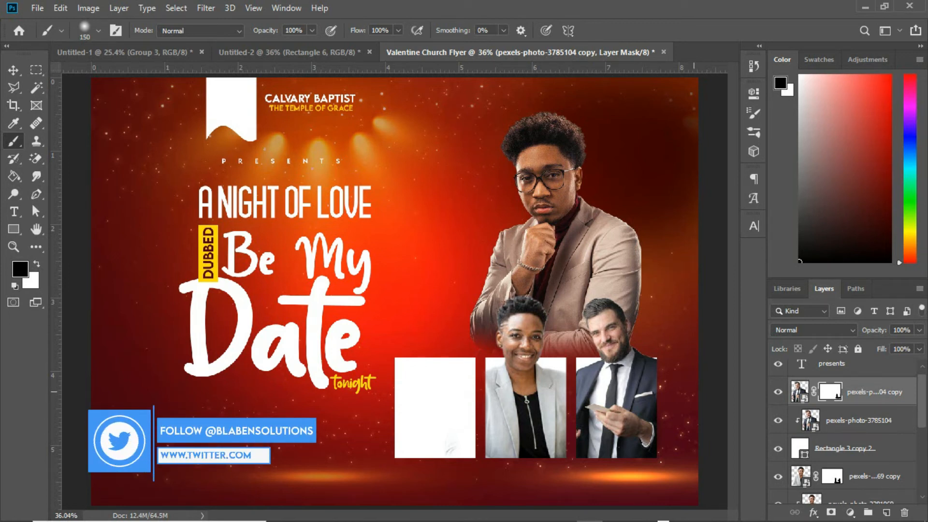
Step: Place the gentleman's photo at about 18.6%, flip it horizontally, and position it over the left panel
key("v")
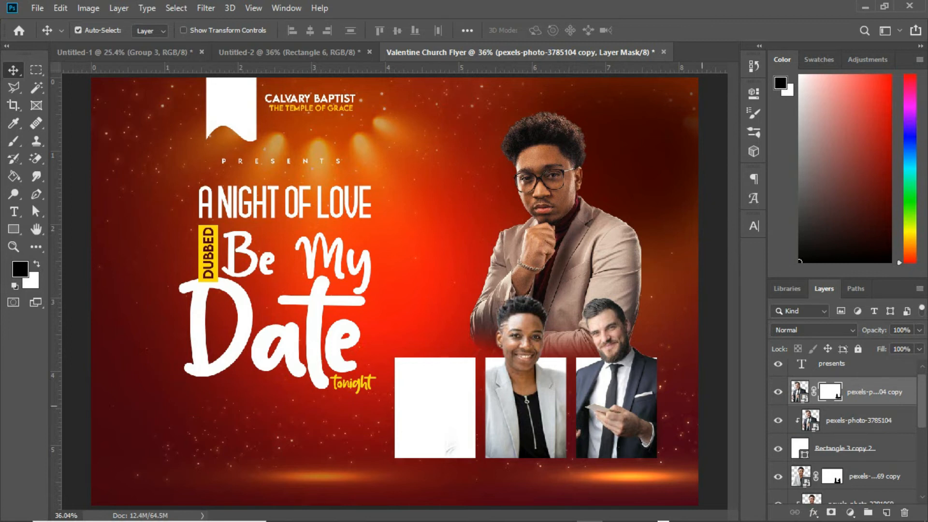
left_click(466, 410)
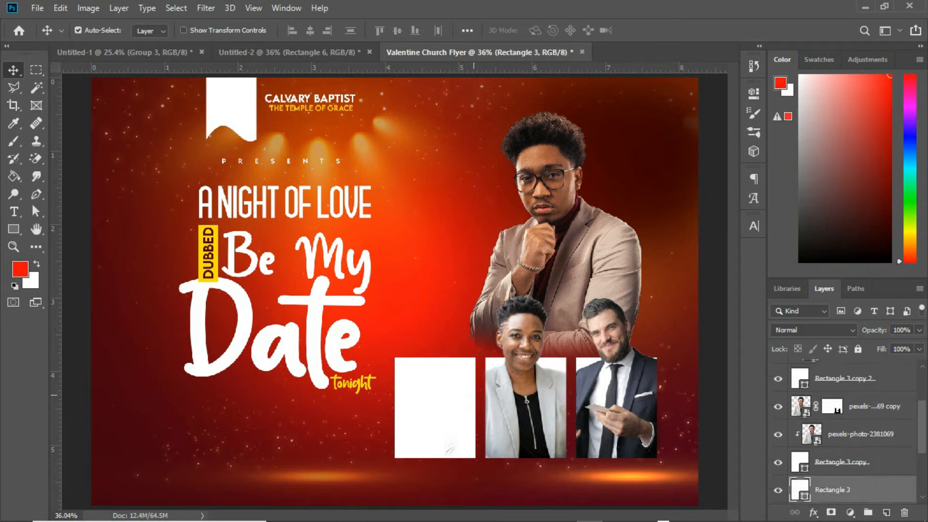
mouse_move(371, 520)
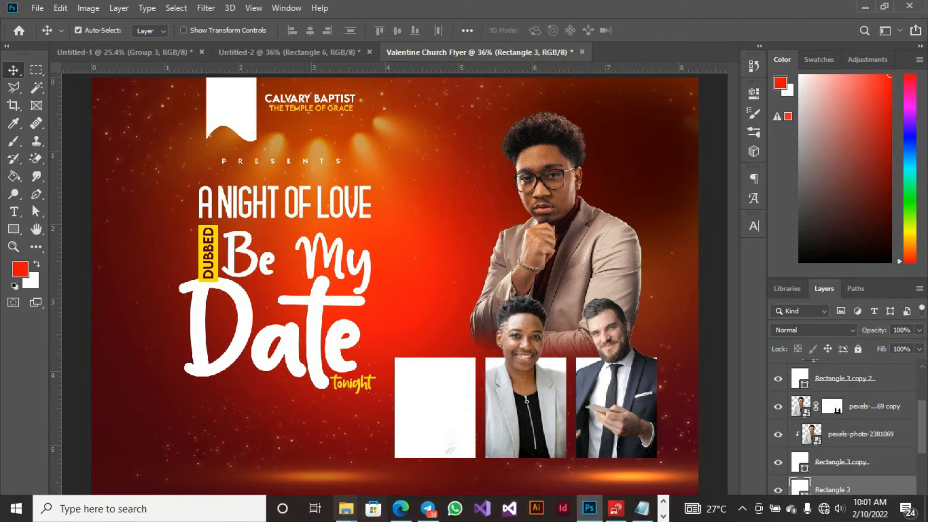
left_click(346, 509)
right_click(461, 309)
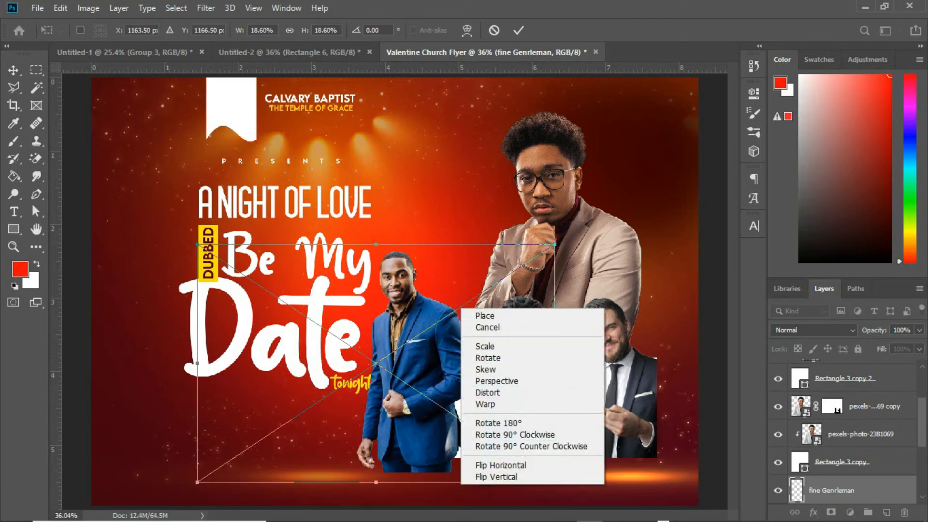
left_click(500, 465)
left_click_drag(365, 381, 473, 392)
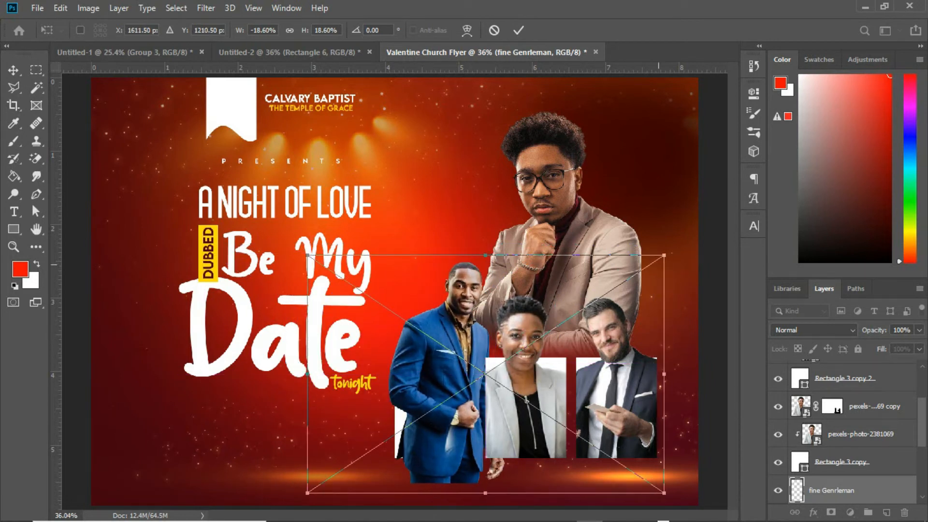
key("Return")
Step: Clip the gentleman's photo to the left panel and duplicate the photo layer
key("b")
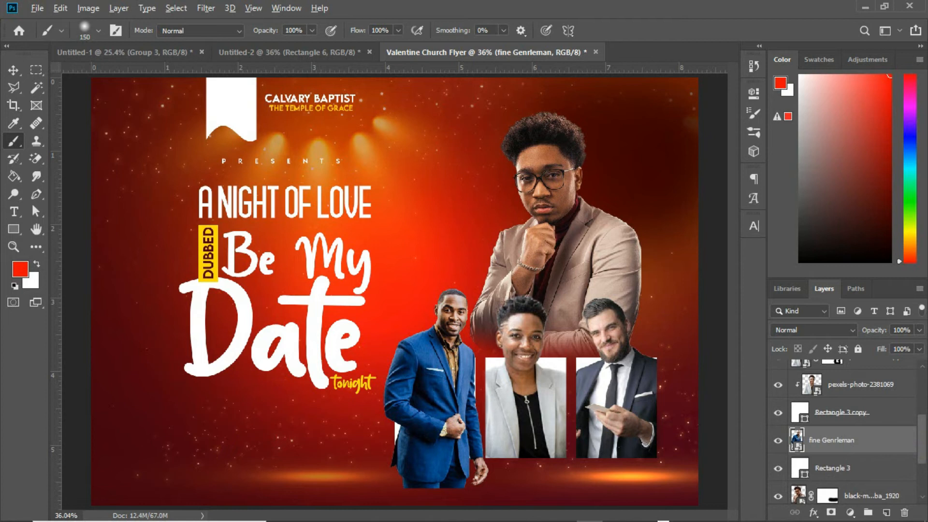
right_click(863, 443)
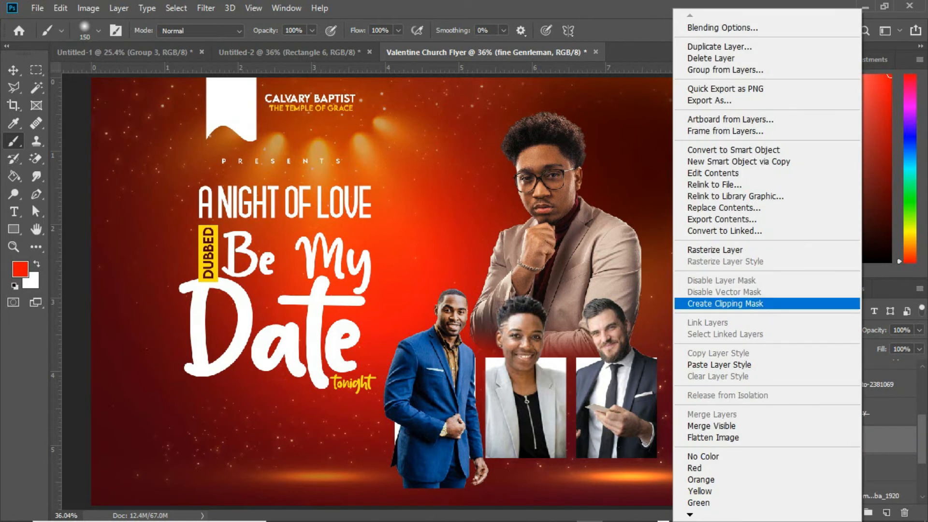
left_click(729, 305)
key("ctrl+j")
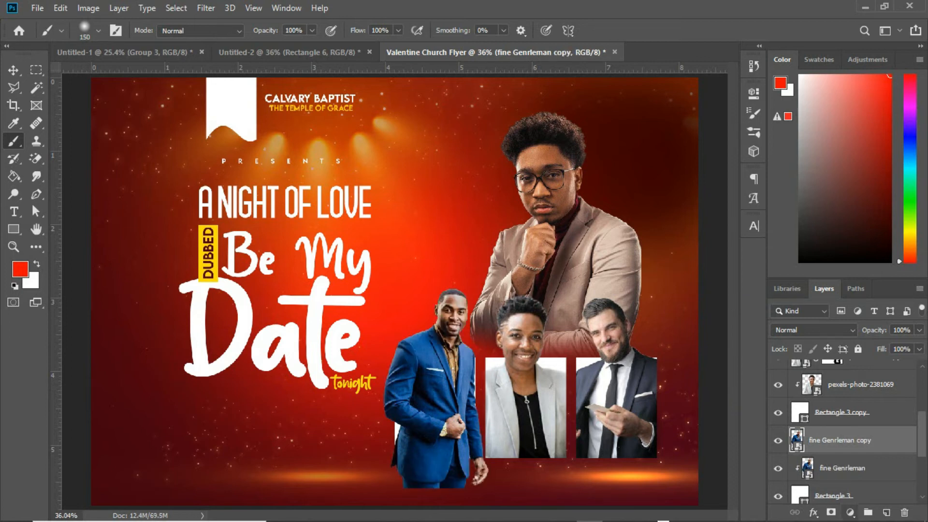
Step: Add a layer mask to the gentleman copy and paint black over its lower edges so his head rises above the panel
left_click(830, 513)
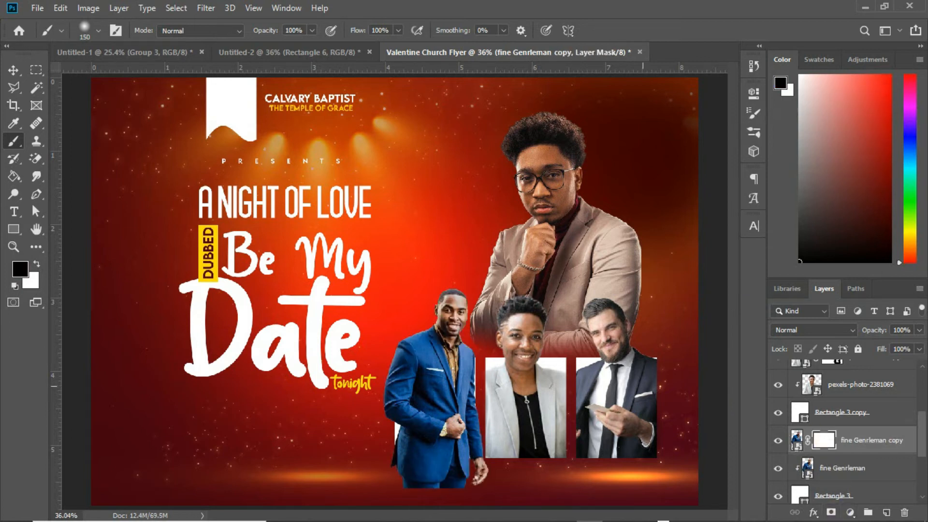
mouse_move(484, 482)
left_mouse_down()
mouse_move(359, 479)
mouse_move(479, 462)
mouse_move(384, 457)
left_mouse_up()
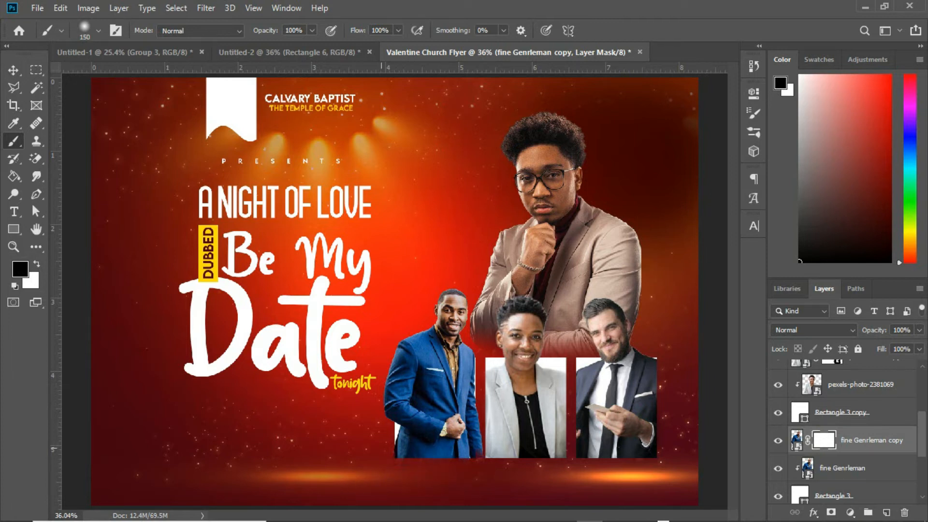
left_click_drag(479, 454, 478, 408)
left_click_drag(386, 449, 382, 377)
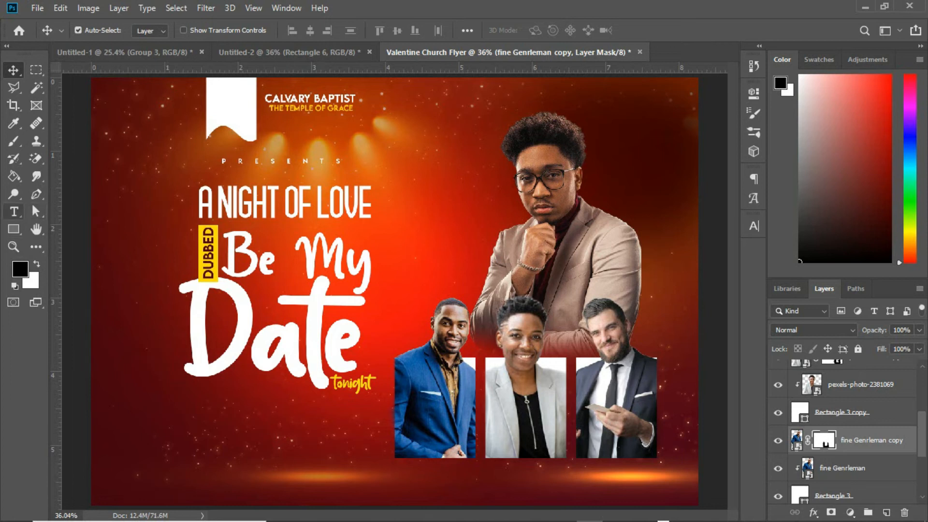
Step: Draw a 264 px circle with white fill and move it beside the large guest's chin
left_click(13, 229)
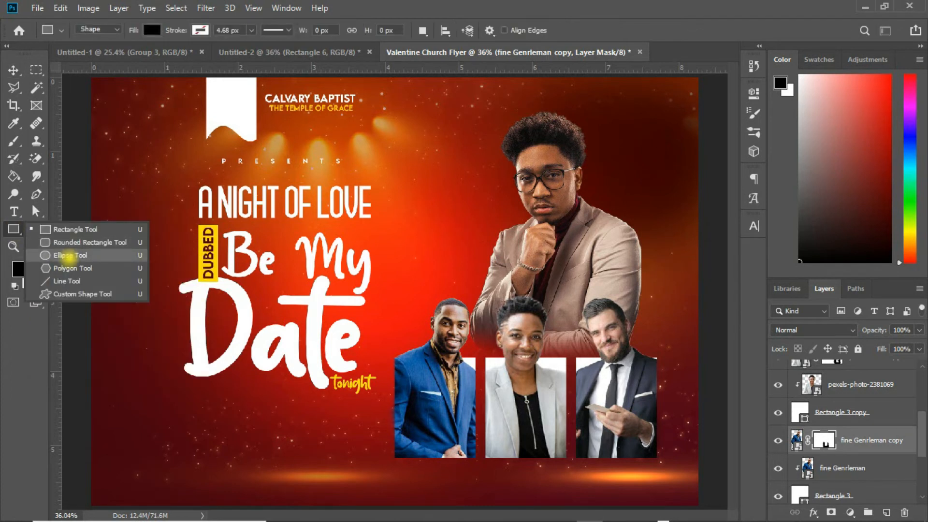
left_click(69, 255)
left_click_drag(428, 201, 493, 265)
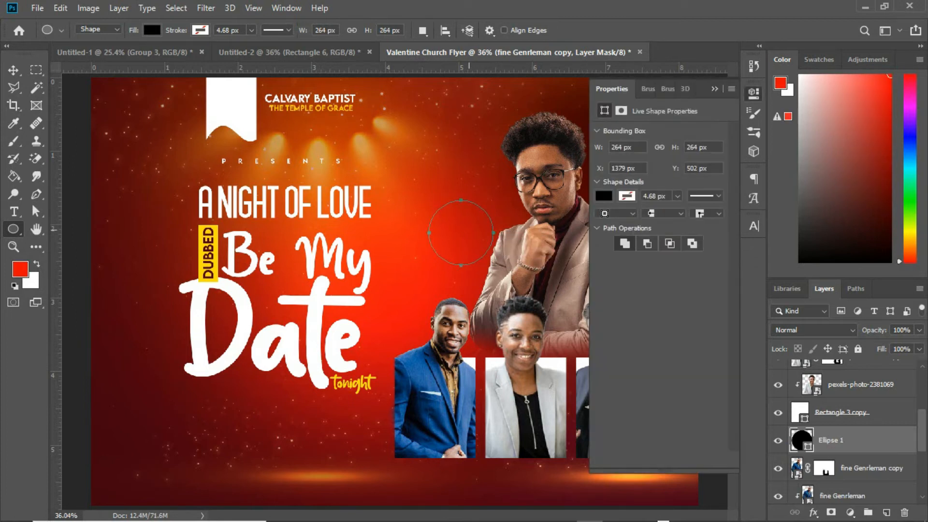
left_click(603, 195)
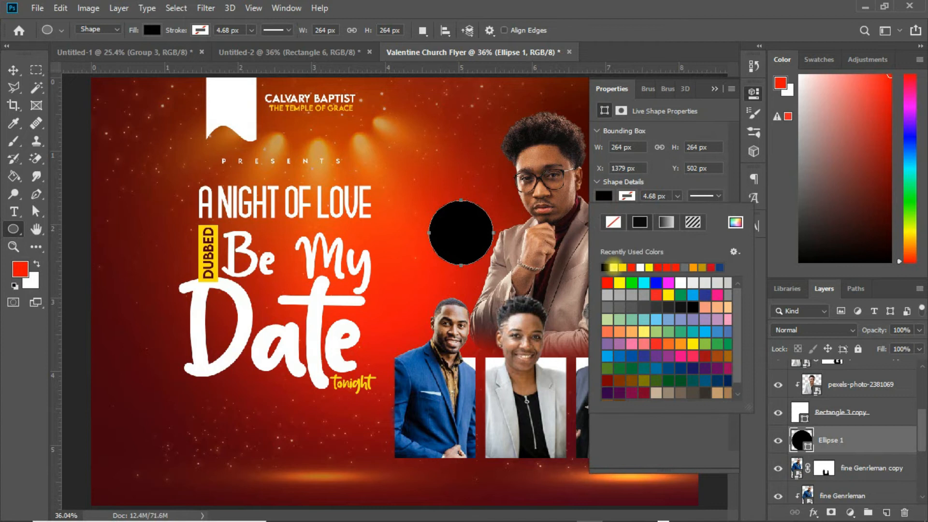
left_click(613, 267)
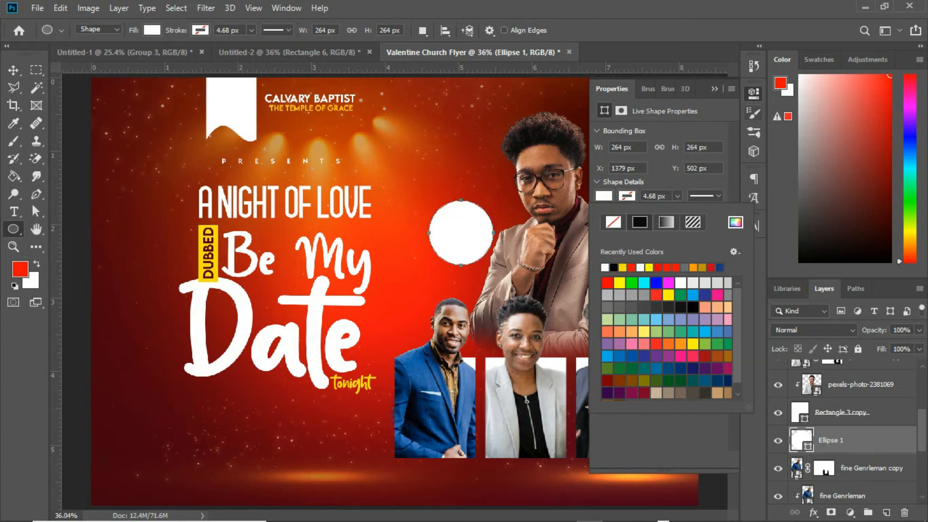
left_click(715, 90)
left_click(714, 89)
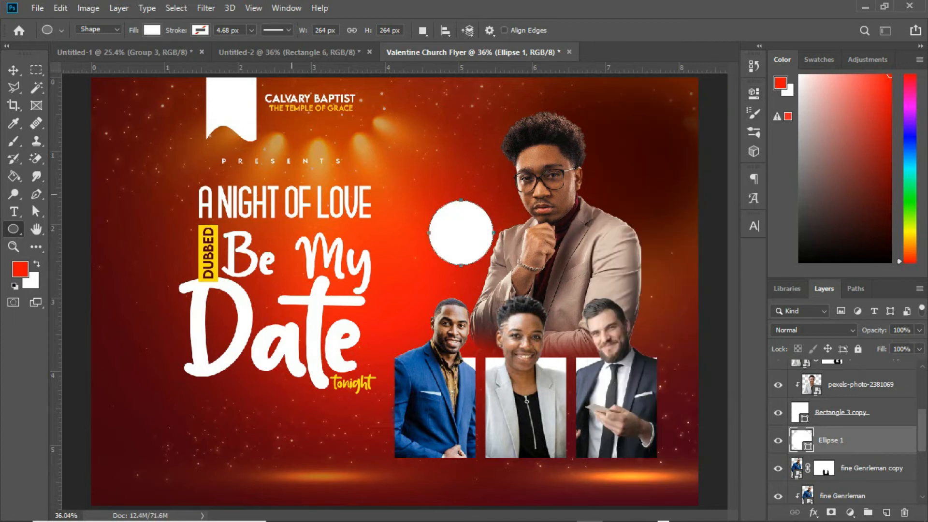
left_click(13, 70)
left_click_drag(460, 242, 485, 275)
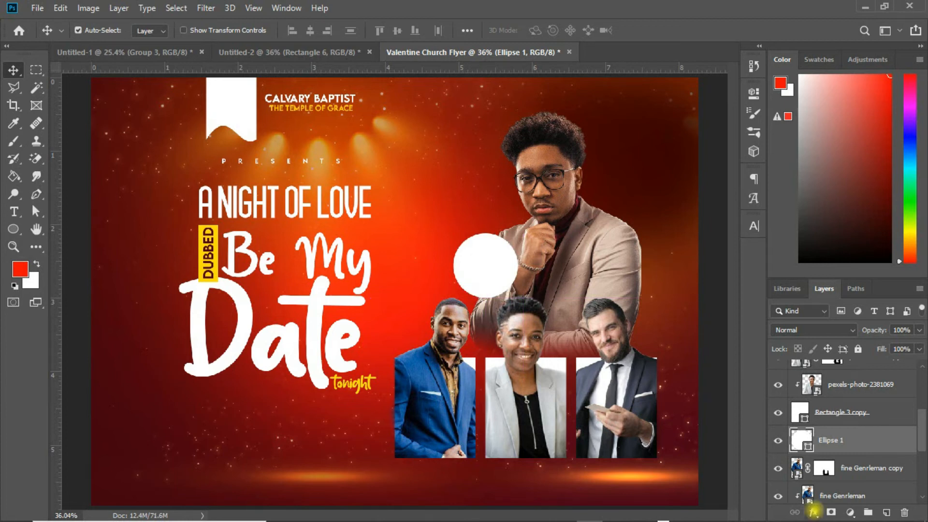
Step: Apply a Gradient Overlay with a red gradient, reversed, at a 13° angle to the white circle
left_click(814, 512)
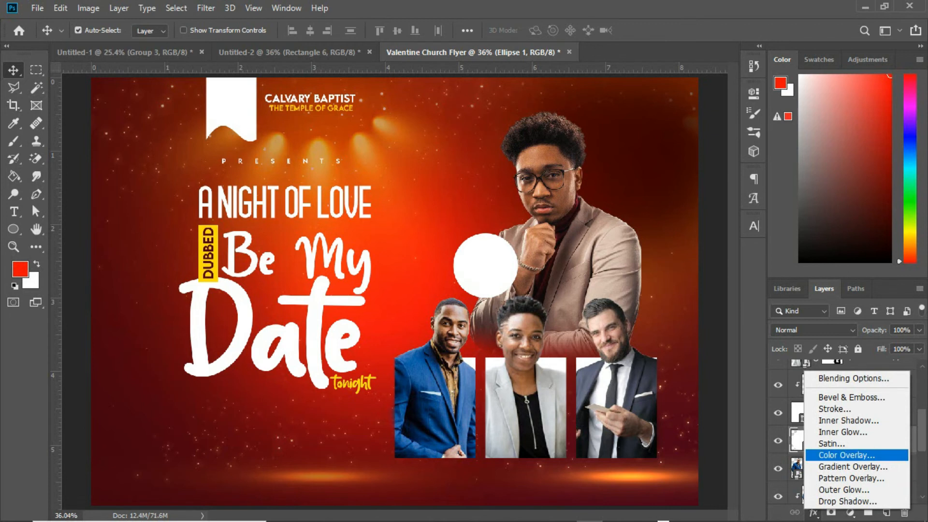
left_click(849, 466)
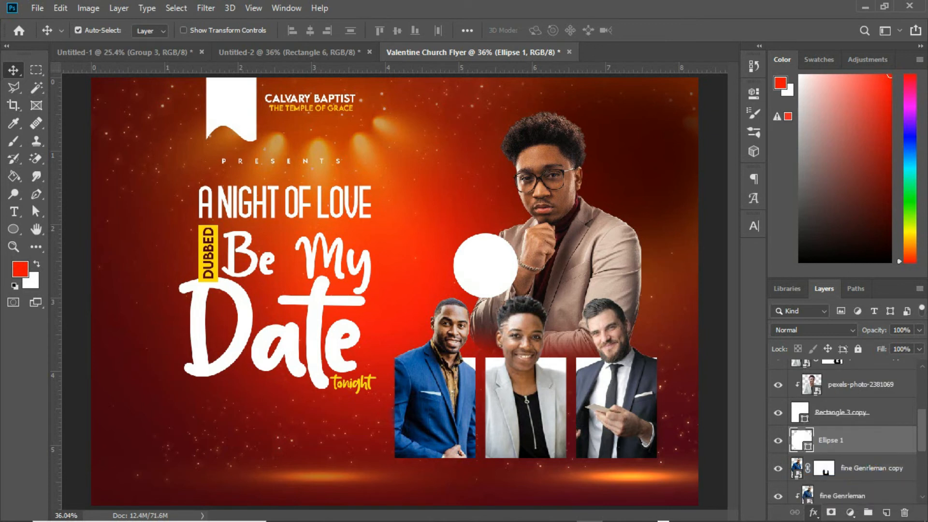
left_click_drag(655, 131, 807, 82)
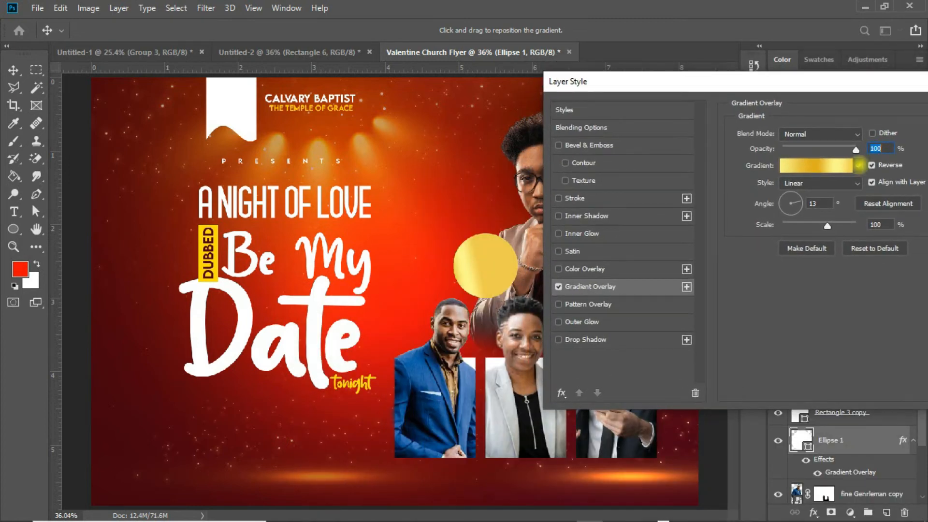
left_click(858, 165)
double_click(753, 252)
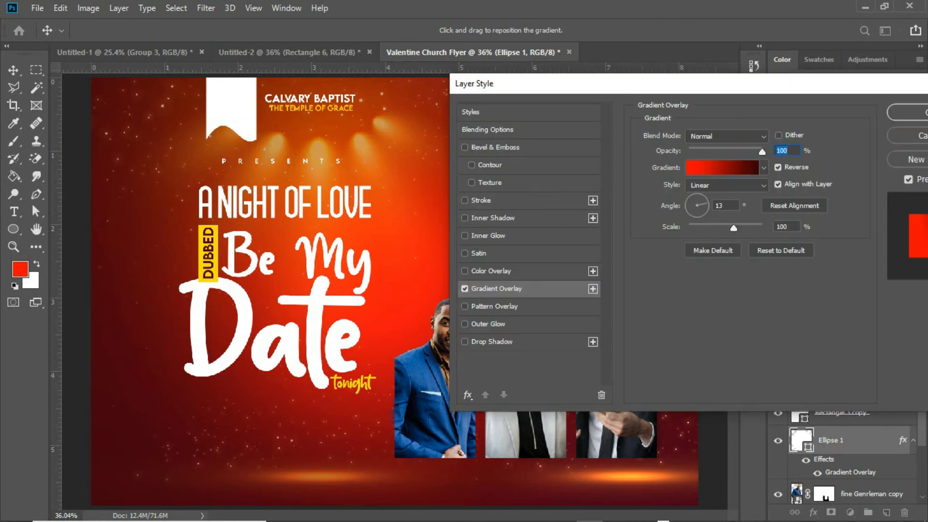
left_click_drag(637, 87, 712, 85)
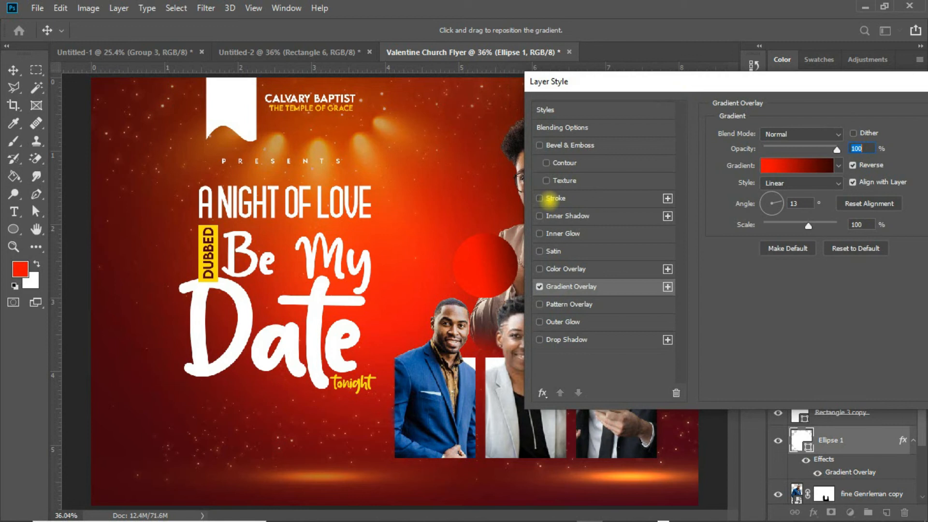
Step: Add a white outside stroke of about 7 px to the circle and confirm the layer style
left_click(553, 198)
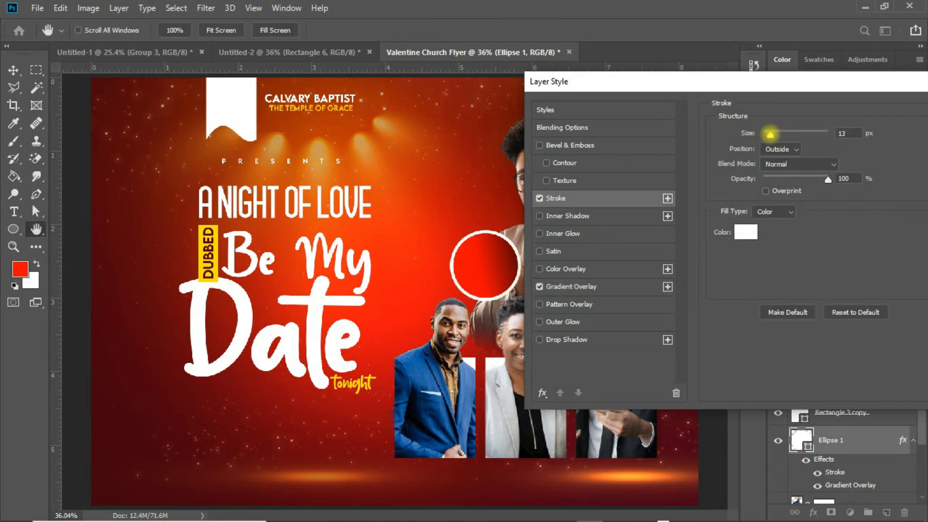
left_click_drag(770, 134, 767, 134)
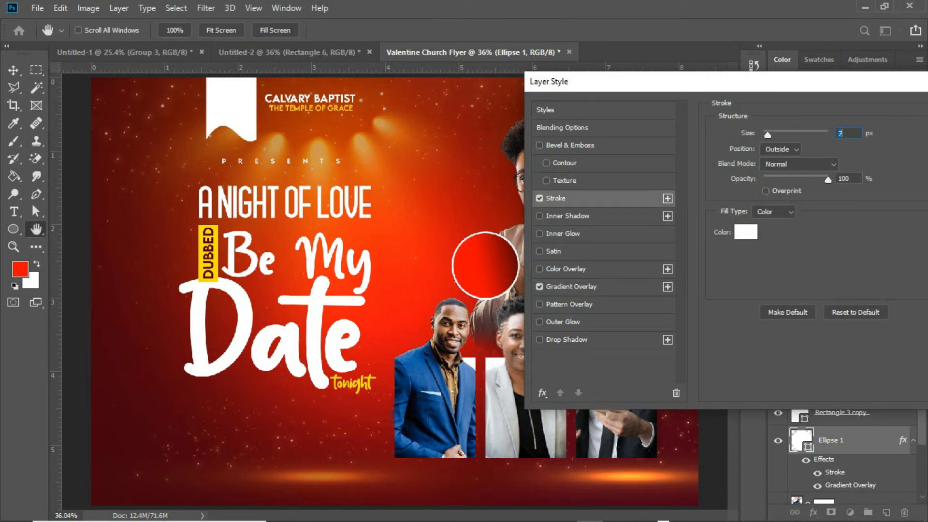
left_click_drag(790, 87, 676, 78)
left_click(874, 103)
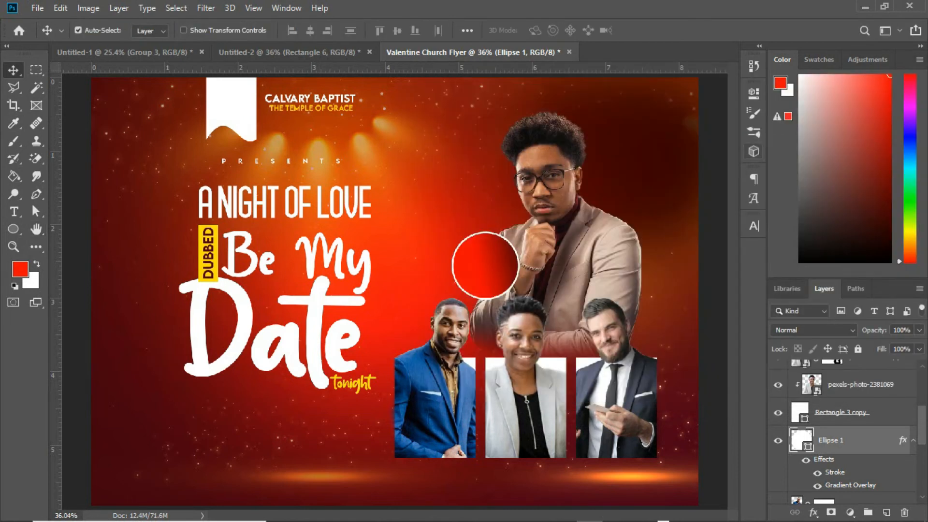
Step: Nudge the circle into place and duplicate it into three copies below the three guest panels
mouse_move(486, 270)
left_mouse_down()
mouse_move(478, 217)
mouse_move(485, 264)
left_mouse_up()
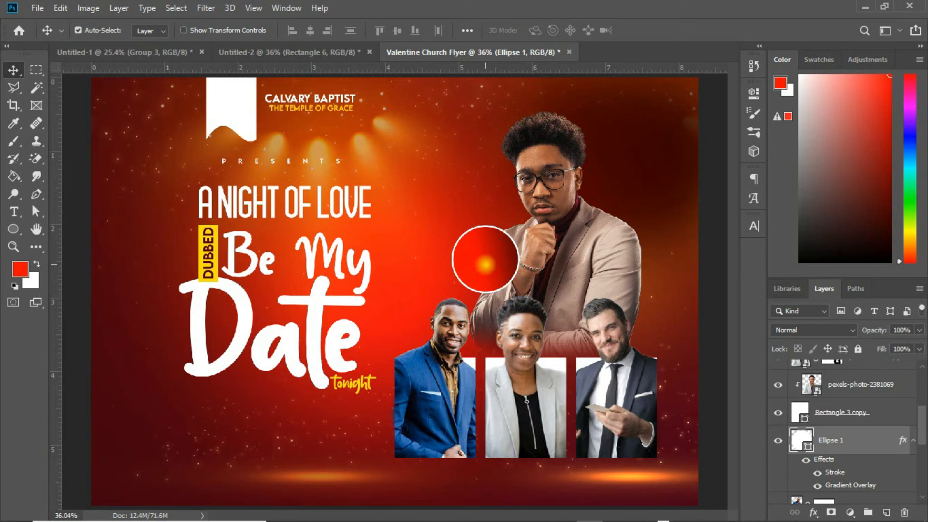
left_click_drag(485, 264, 616, 458)
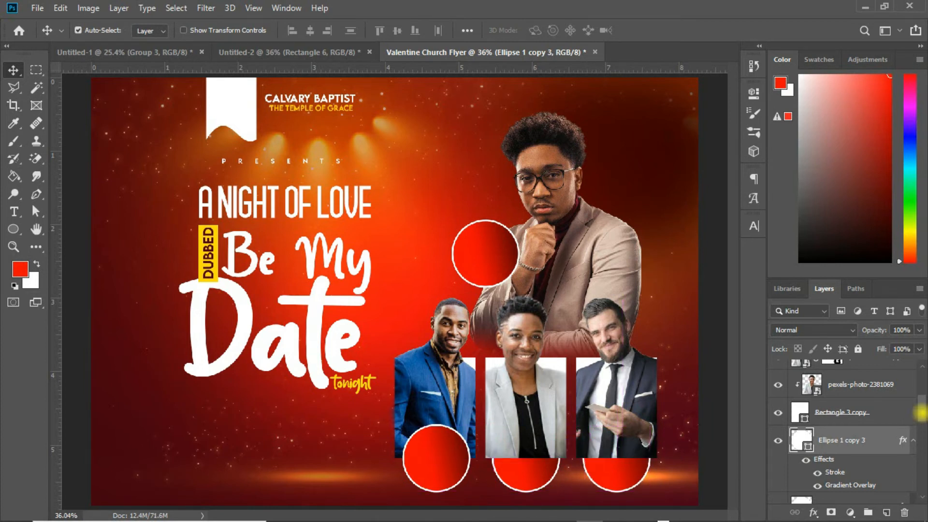
Step: Select the four circle layers and group them into Group 1
left_click_drag(922, 413, 922, 462)
scroll(838, 441, "up", 3)
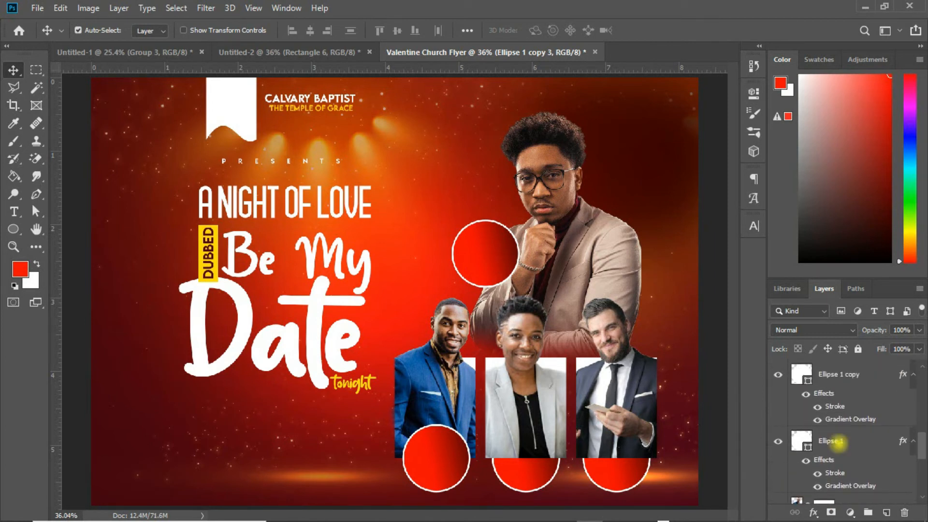
left_click(839, 441, "shift")
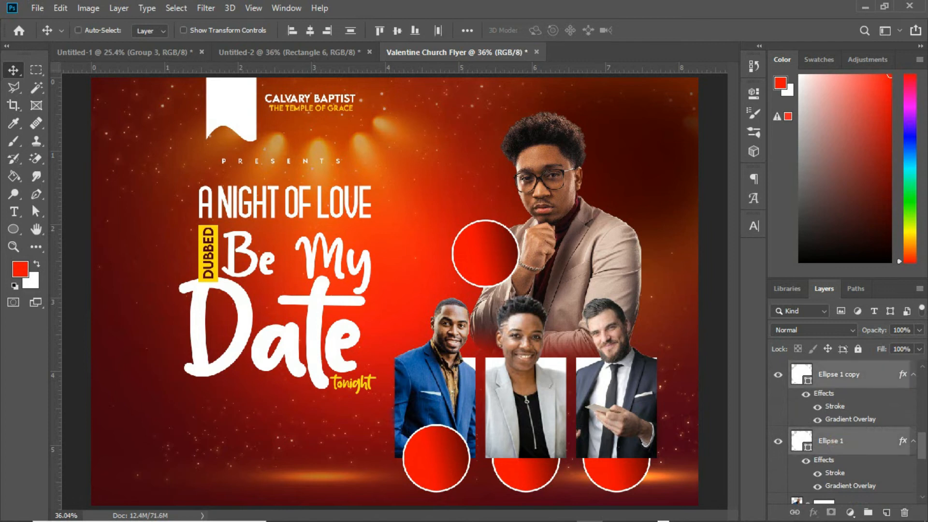
key("ctrl+g")
left_click_drag(832, 371, 831, 384)
left_click(867, 418)
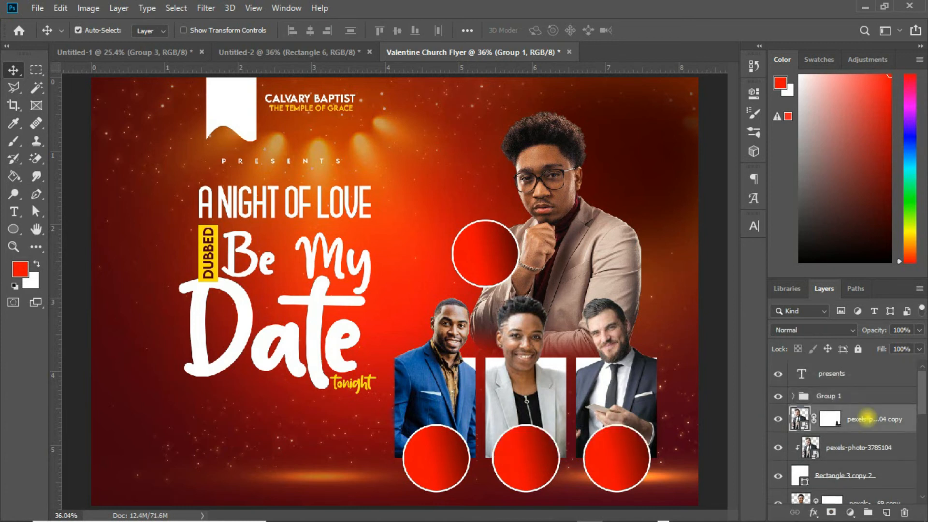
Step: Toggle the visibility of Group 1 and one circle copy to check the circles
left_click_drag(922, 391, 923, 459)
scroll(888, 440, "down", 1)
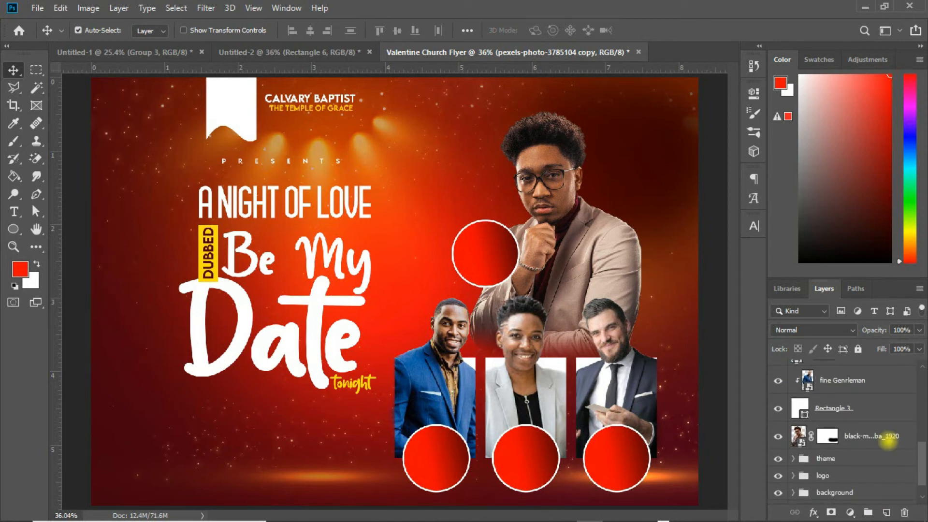
left_click(840, 413)
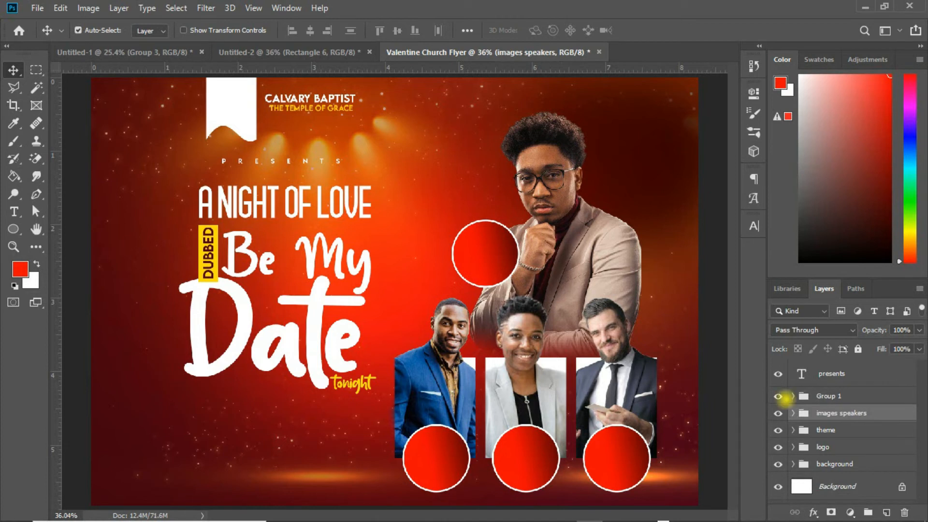
left_click(778, 397)
left_click(778, 396)
left_click(792, 395)
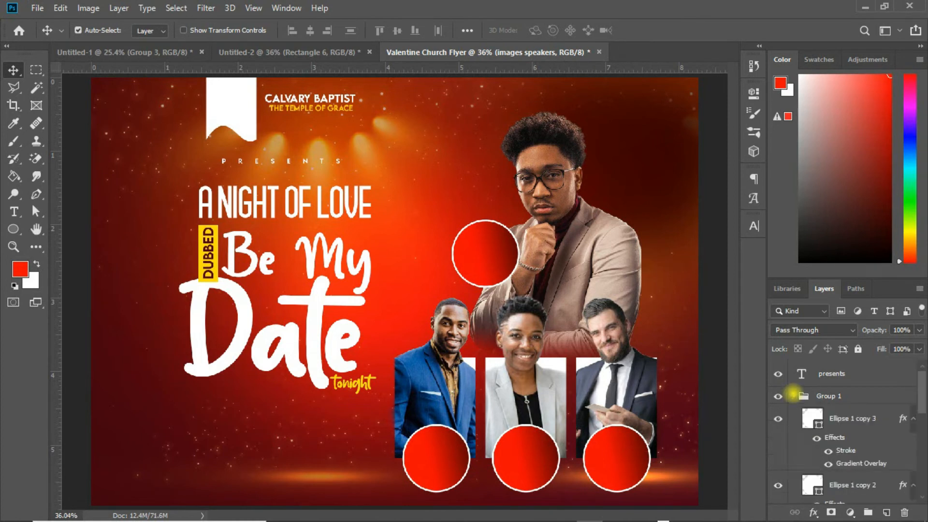
left_click(777, 418)
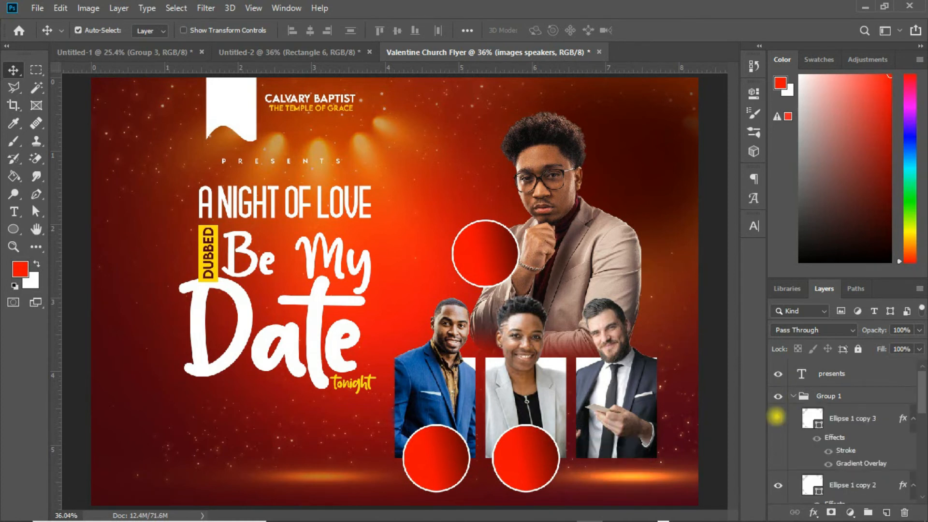
left_click(777, 418)
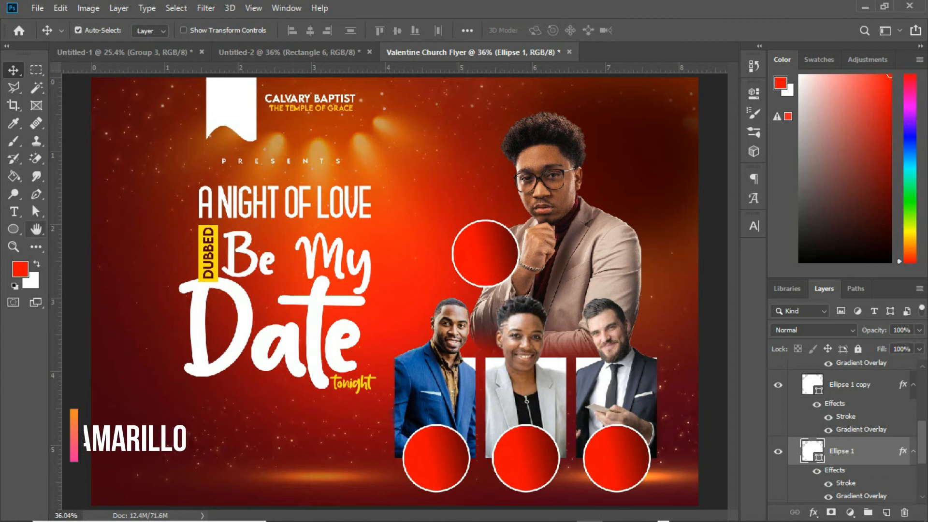
Step: Create a text layer reading "Rev" on the canvas
left_click(14, 211)
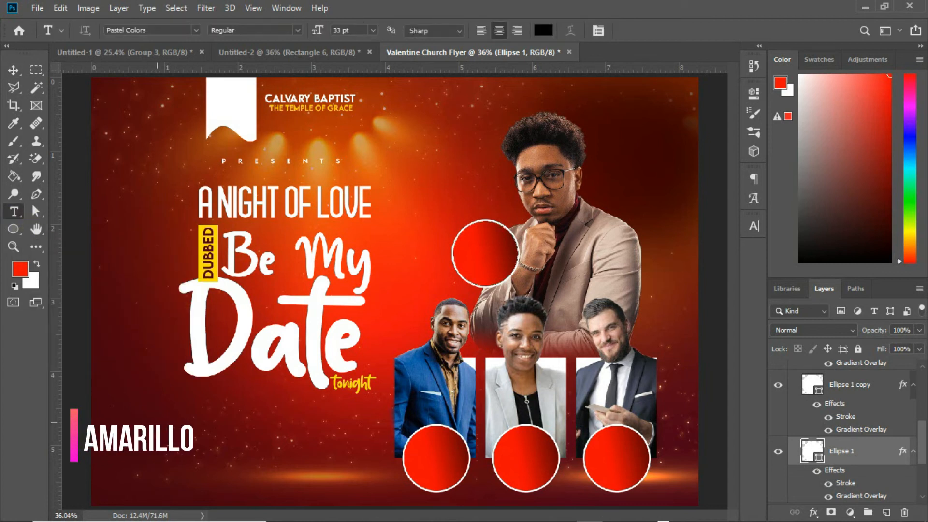
left_click(157, 422)
left_click(157, 422)
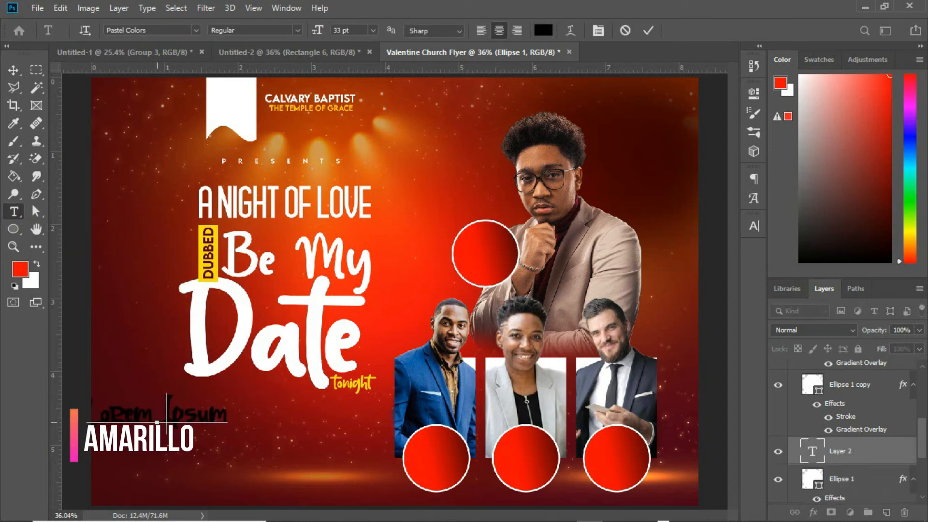
type("Rev")
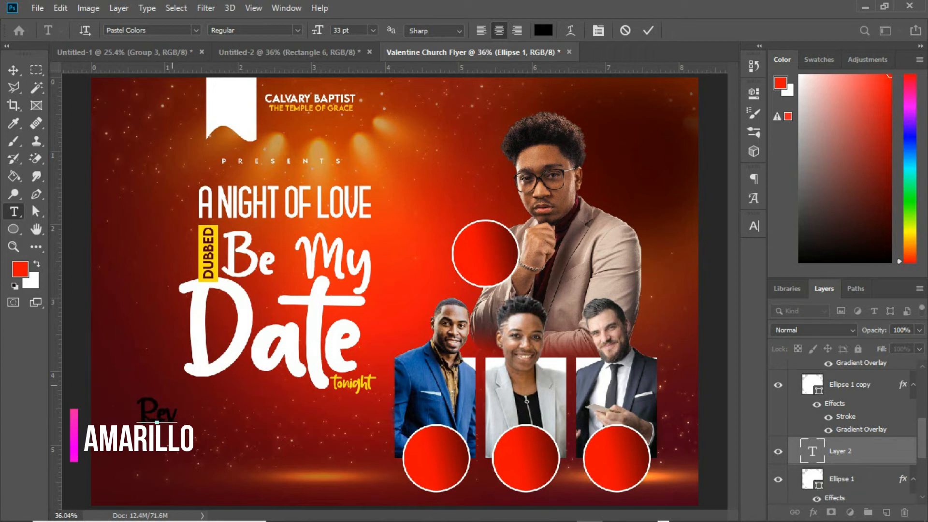
Step: Set the "Rev" text to the Amarillo font at 17 pt with yellow color ffde00 sampled from the DUBBED badge
key("ctrl+a")
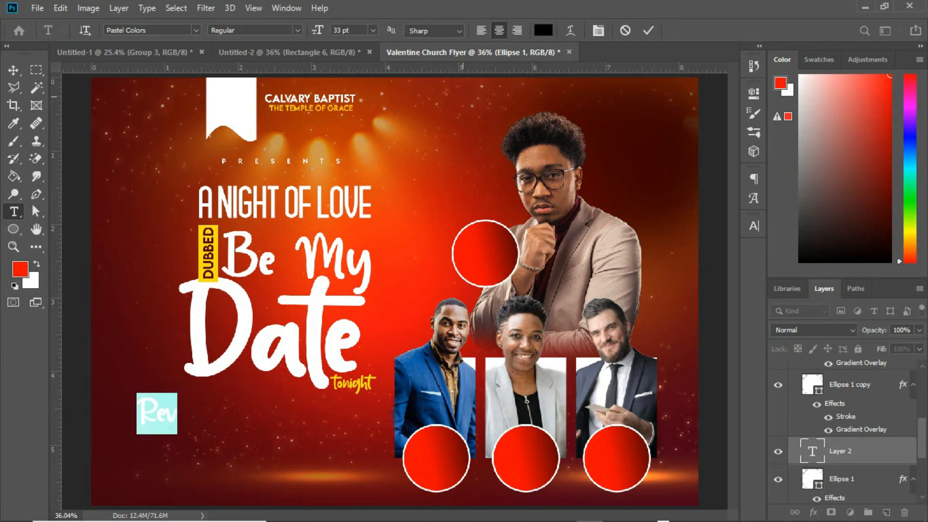
left_click(751, 228)
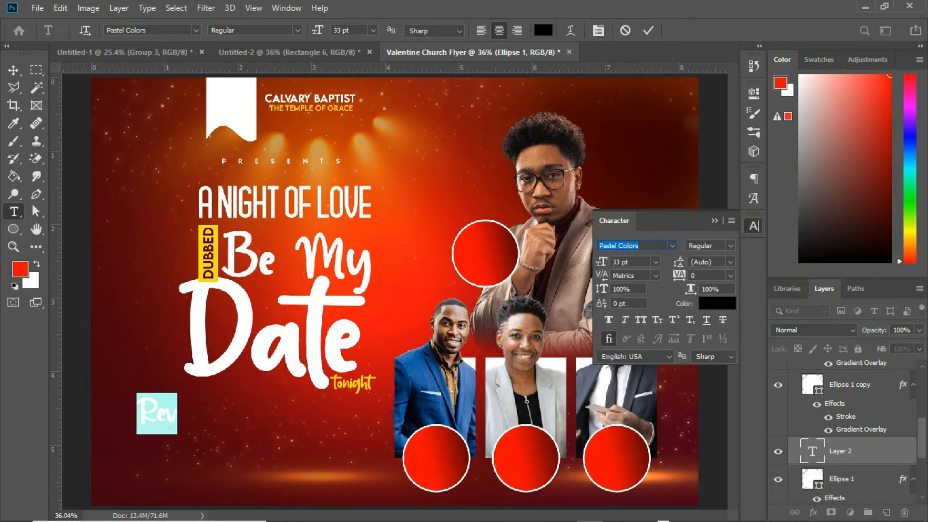
type("amari")
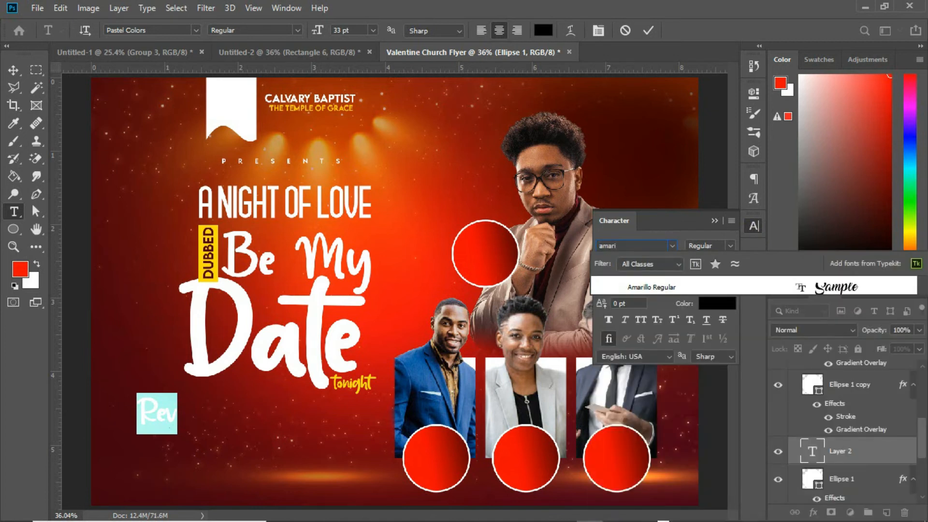
key("Return")
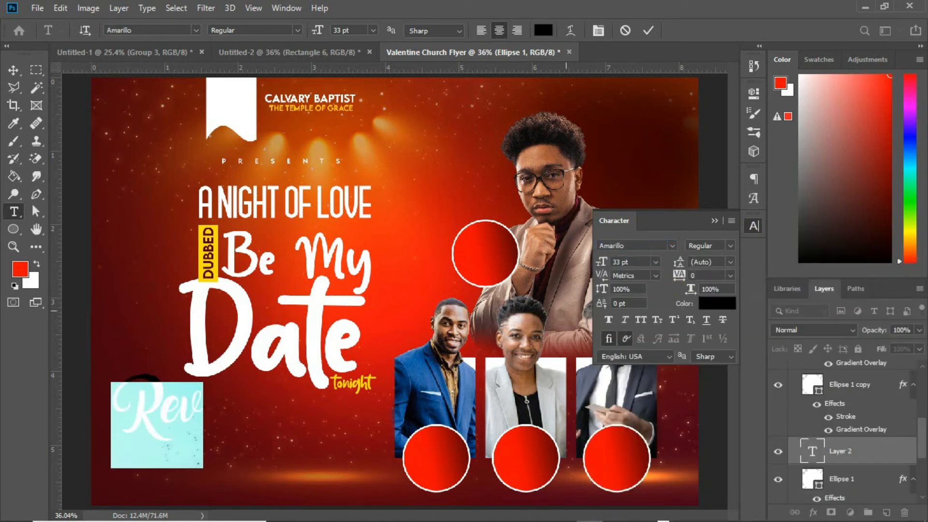
left_click_drag(602, 261, 594, 261)
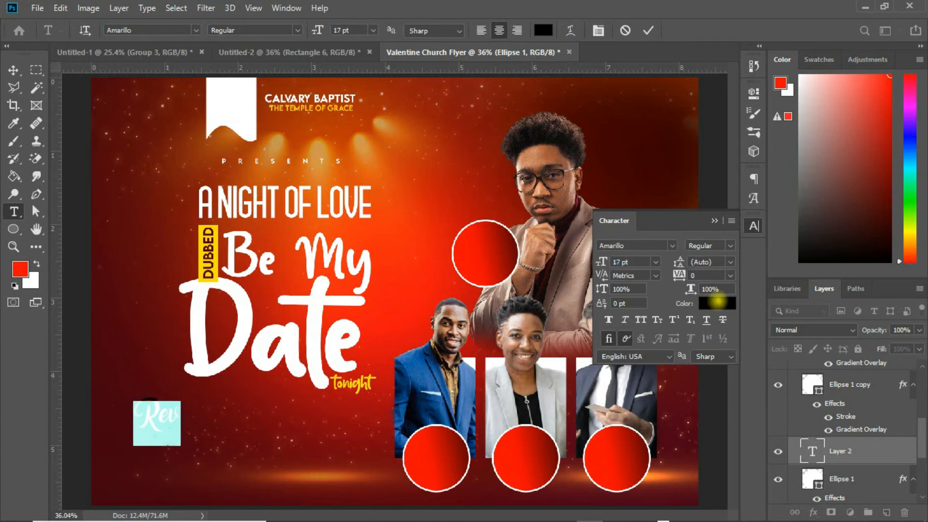
left_click(717, 302)
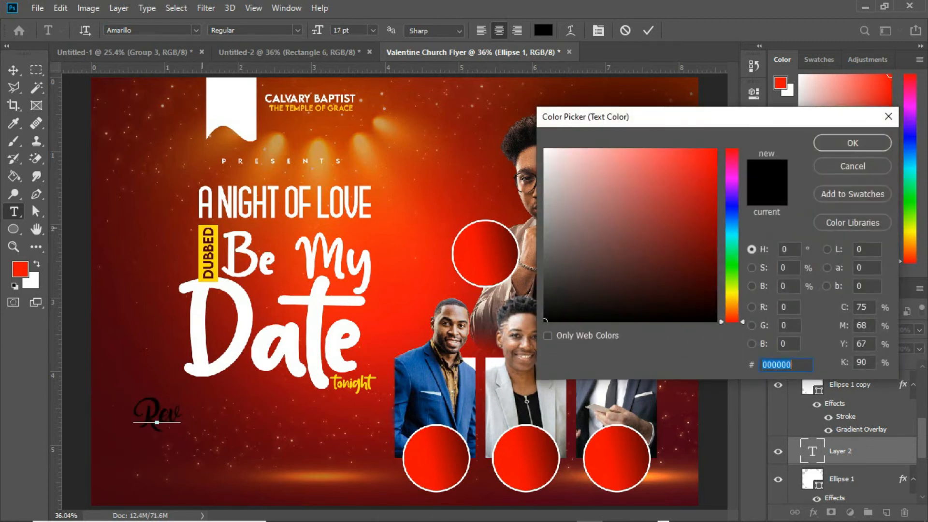
left_click(202, 228)
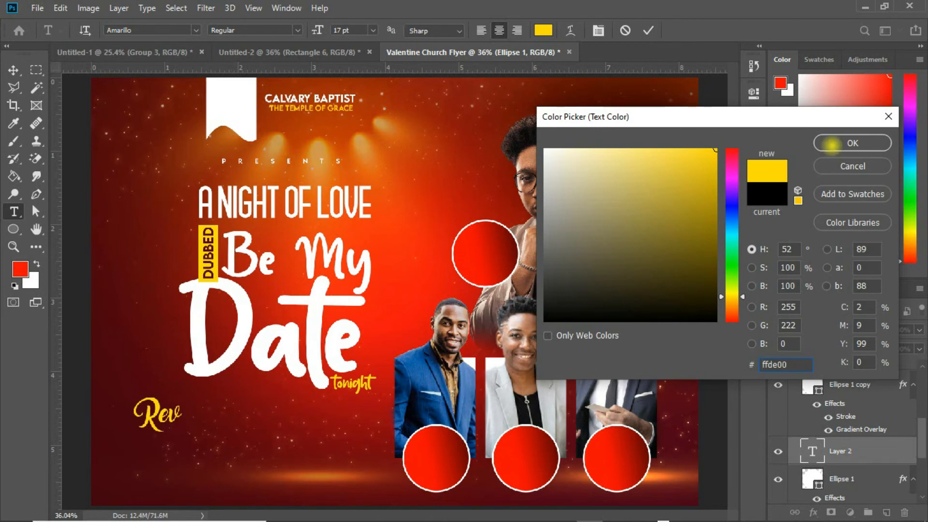
left_click(852, 143)
left_click(13, 69)
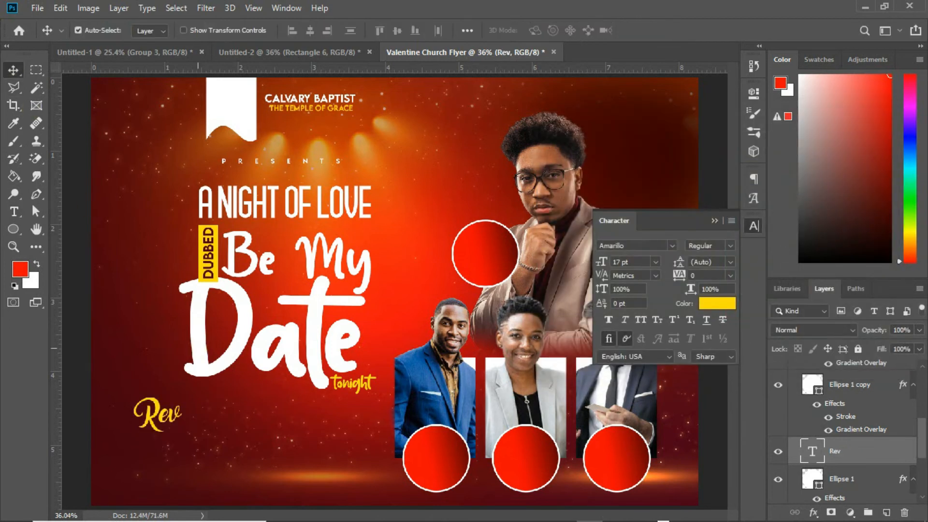
Step: Move the "Rev" text into the top circle and scale it to about 68%
left_click_drag(158, 413, 487, 236)
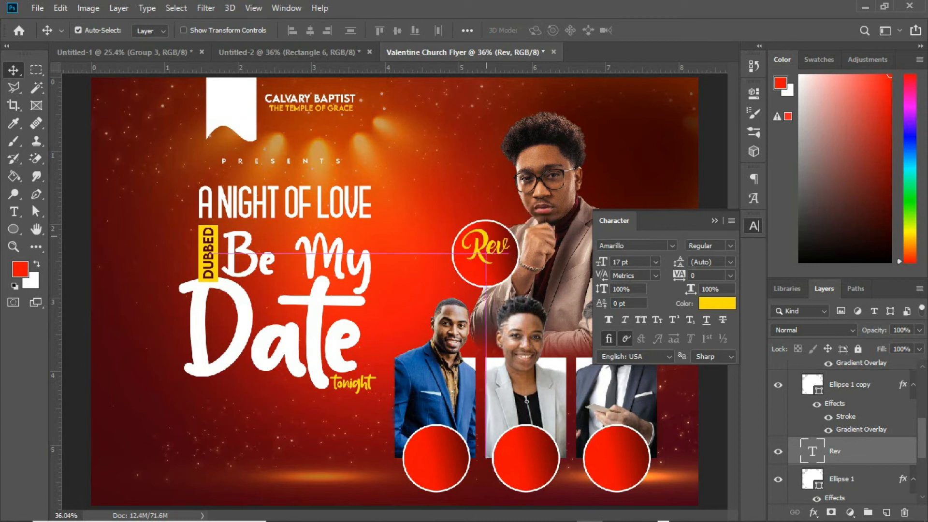
key("ctrl+t")
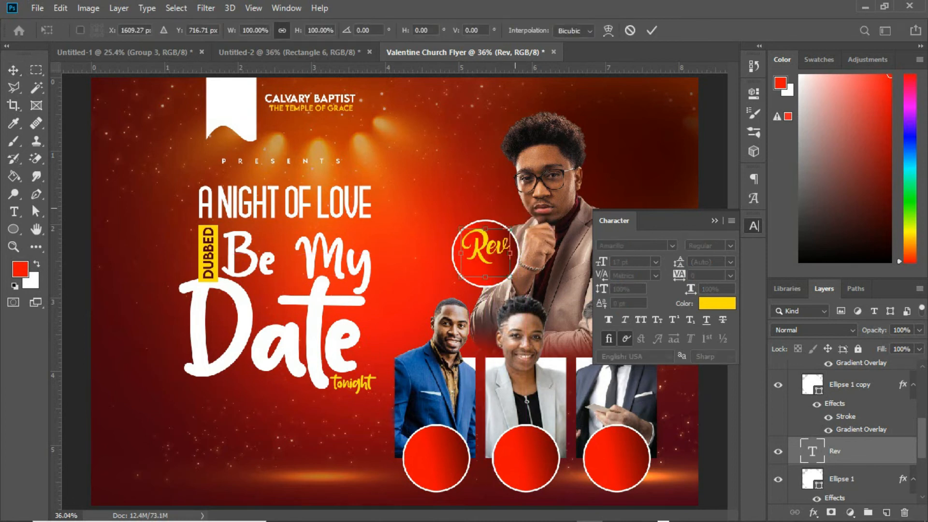
left_click_drag(510, 227, 501, 238)
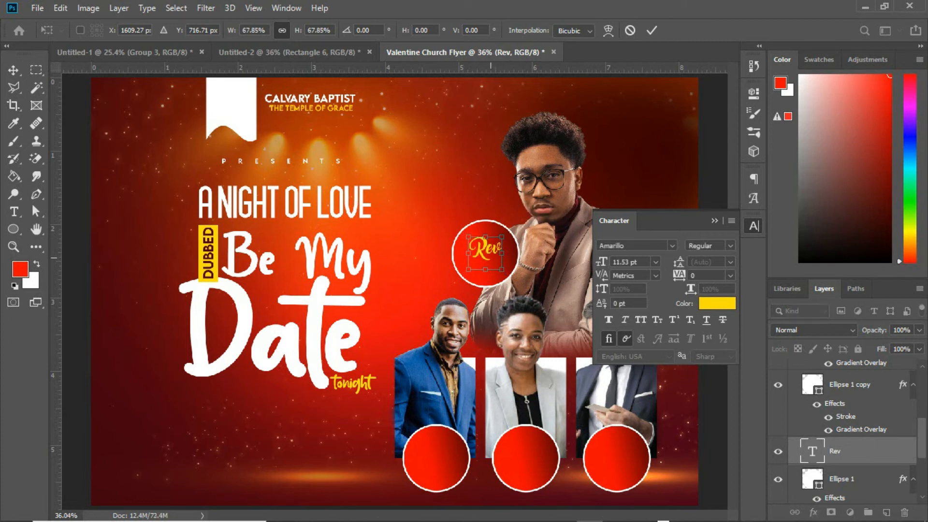
left_click_drag(486, 249, 485, 237)
key("Return")
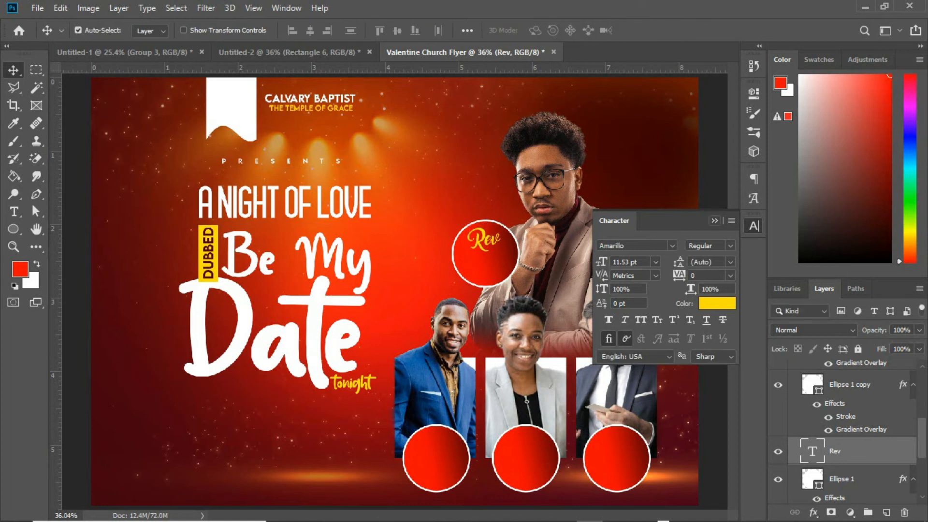
left_click(714, 220)
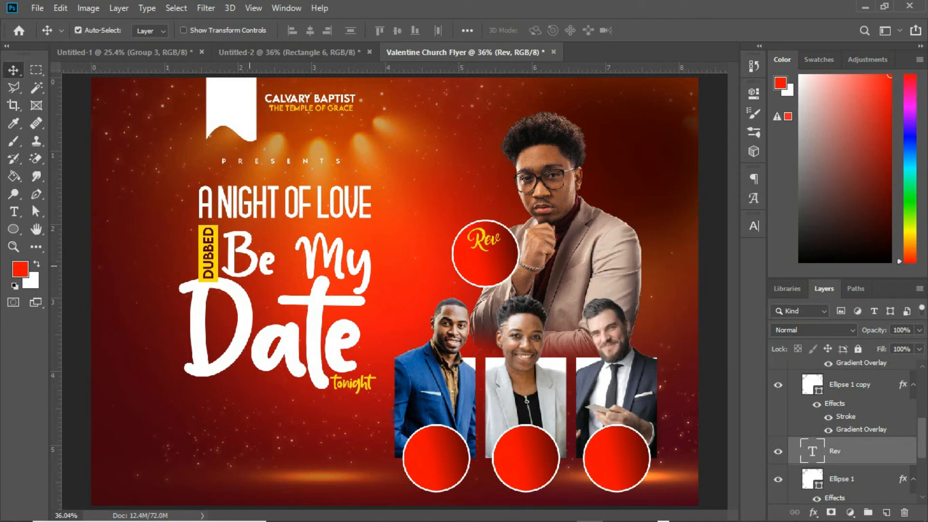
Step: Create a two-line text layer with the first speaker's name below the title area
left_click(14, 211)
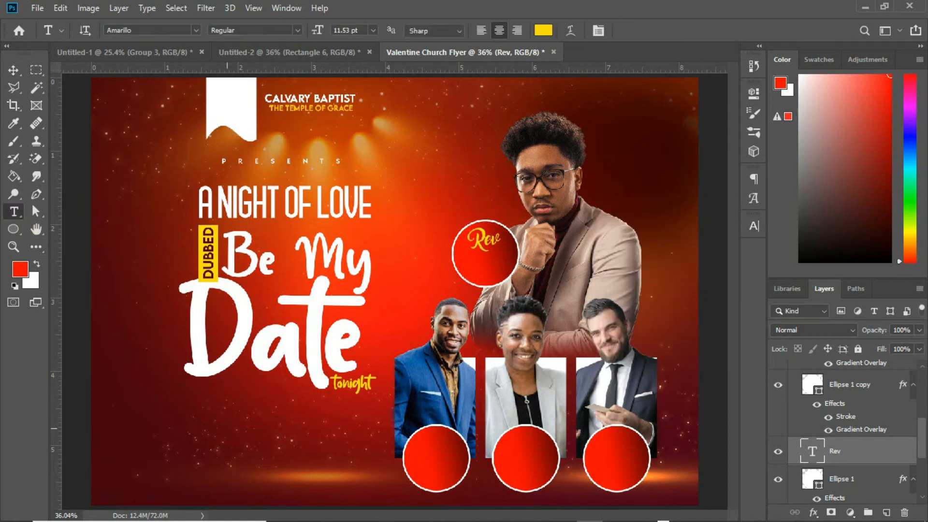
left_click(208, 438)
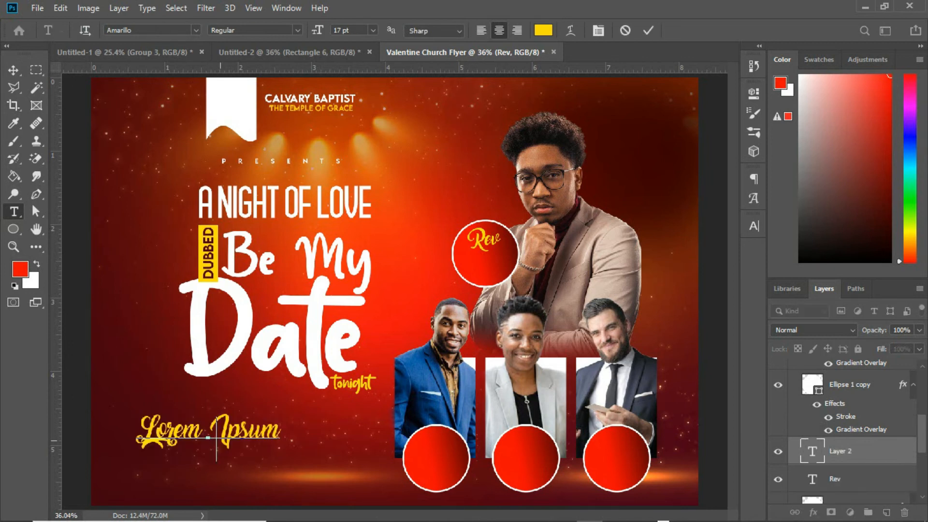
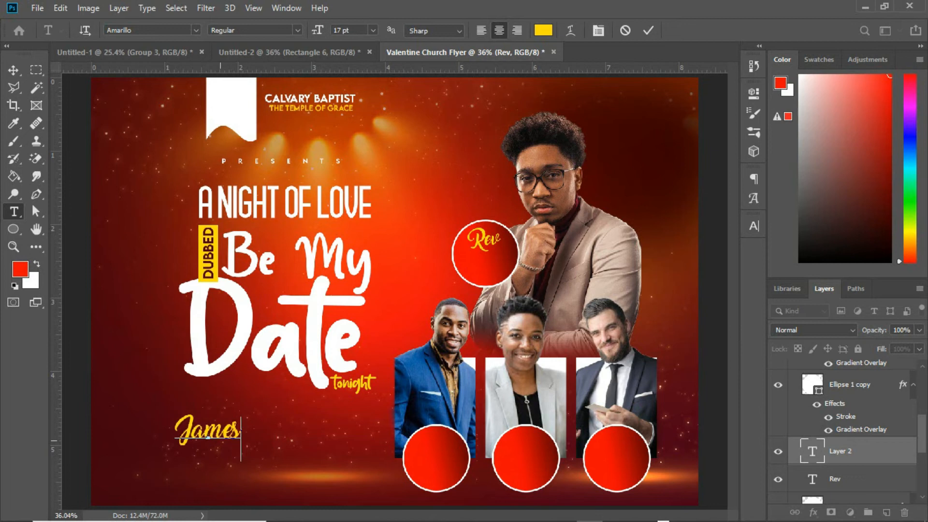
key("Return")
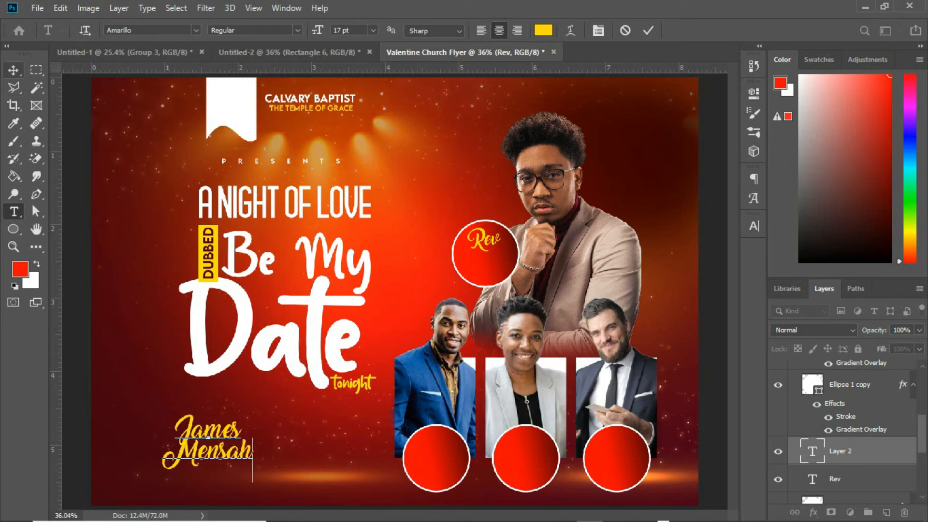
left_click(13, 70)
Step: Set the name text to the LEMON MILK font and change its color to white ffffff
left_click(753, 226)
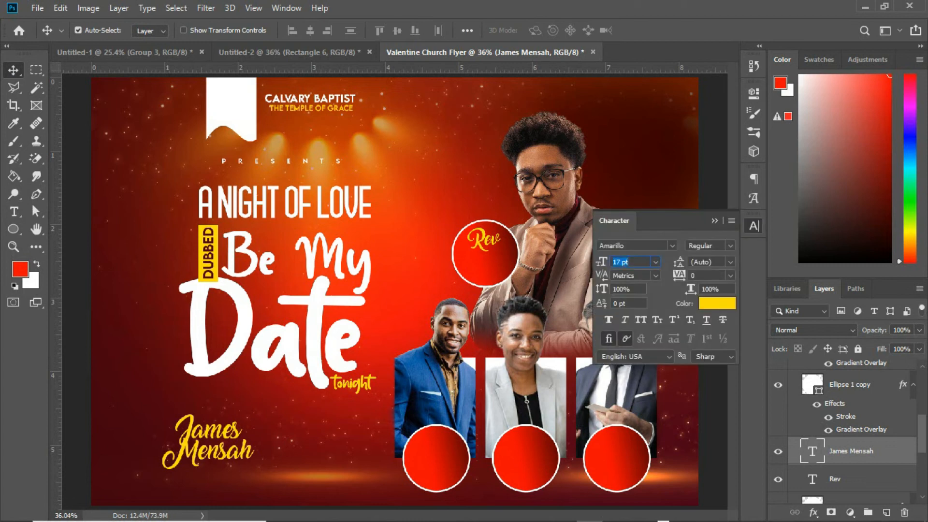
left_click(671, 246)
key("Down")
key("Down")
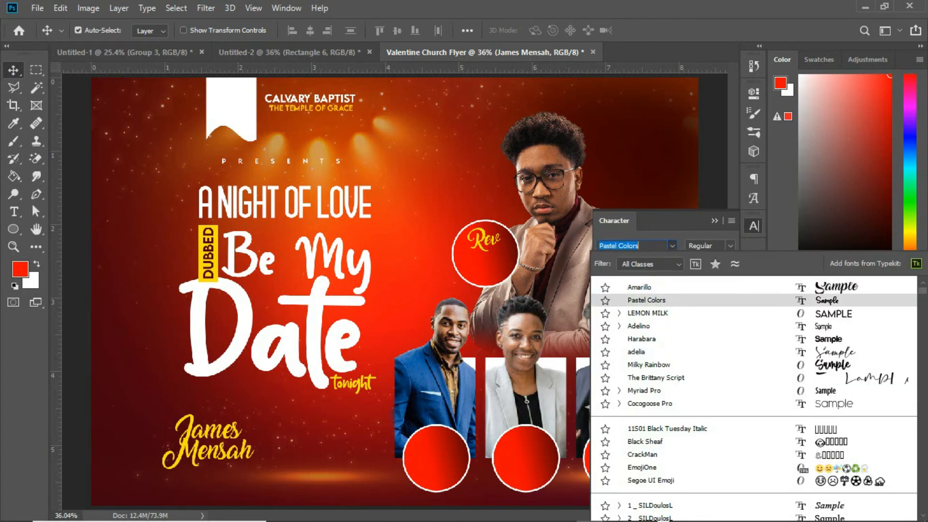
key("Return")
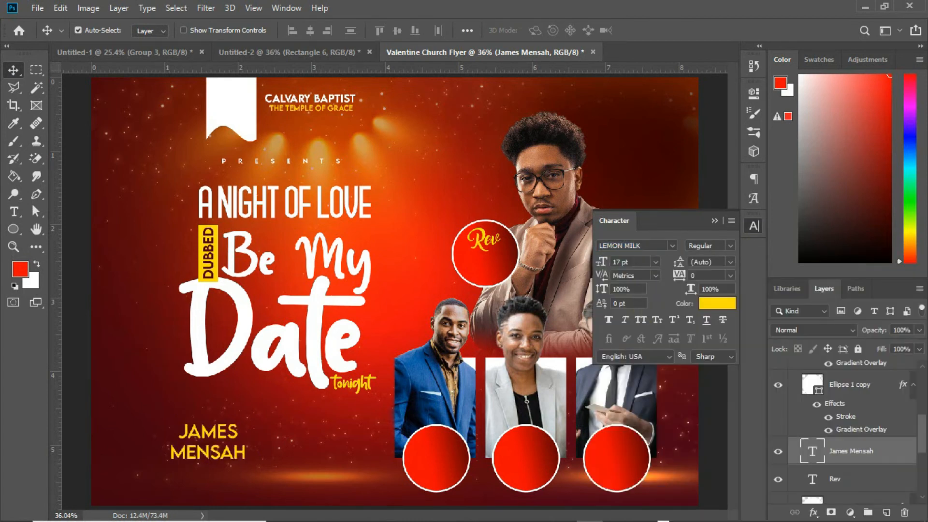
left_click(716, 303)
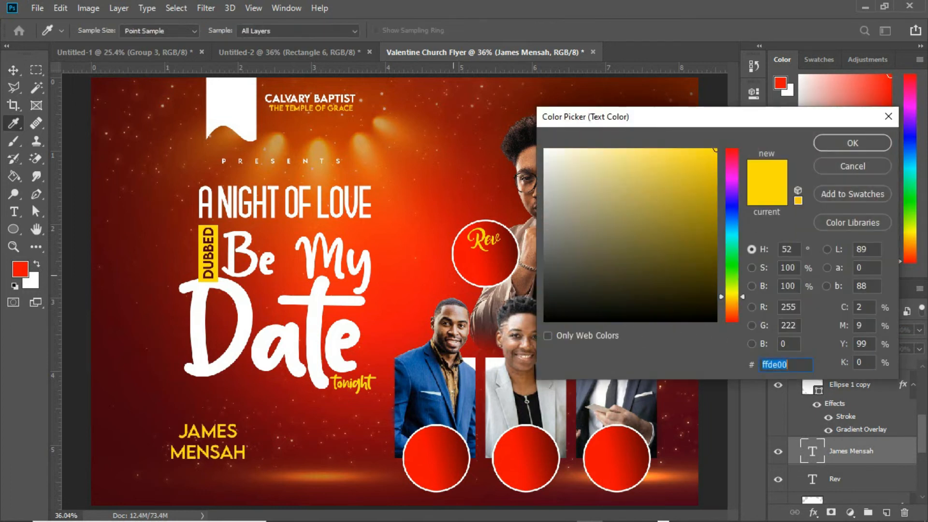
left_click(315, 308)
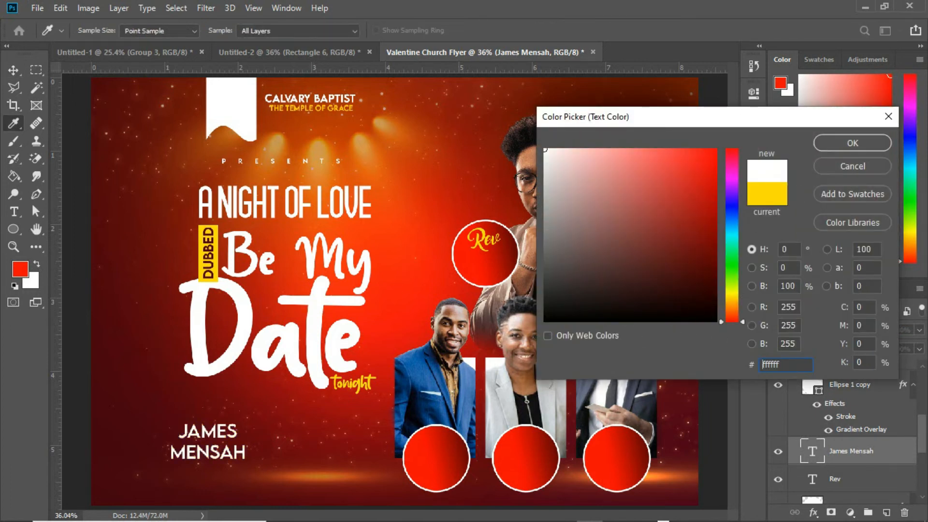
left_click(852, 143)
Step: Move the name text into the top circle under "Rev" and scale it to about 62%
left_click_drag(212, 440, 497, 265)
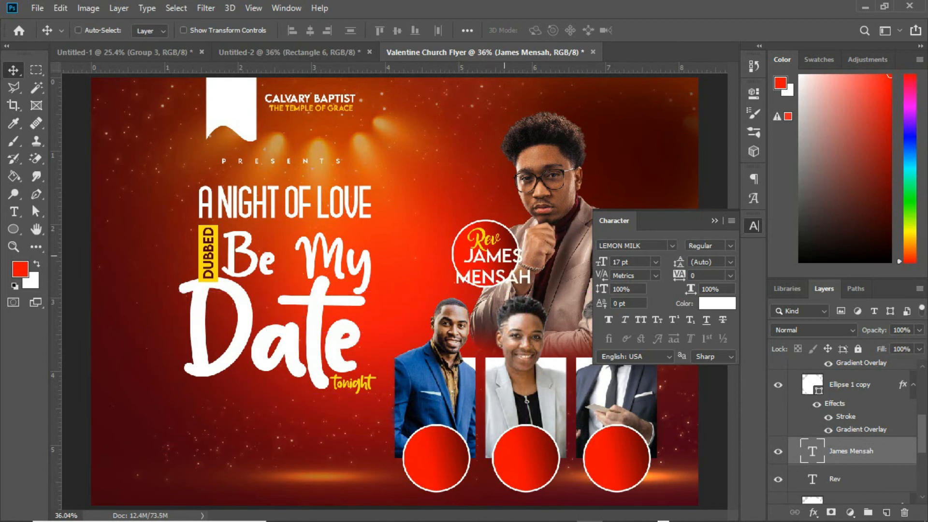
key("ctrl+t")
left_click_drag(531, 247, 500, 258)
key("Return")
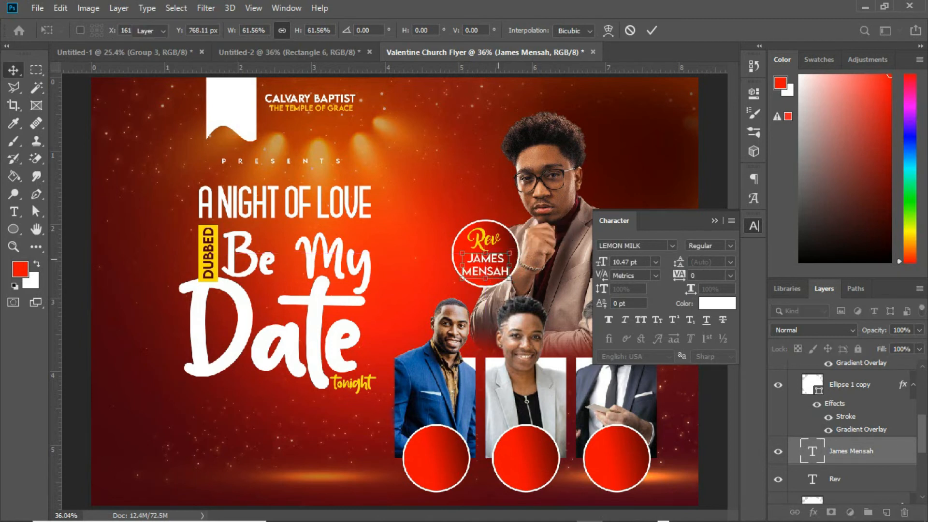
Step: Scale the "Rev" text to about 86% and nudge it slightly right
left_click(484, 235)
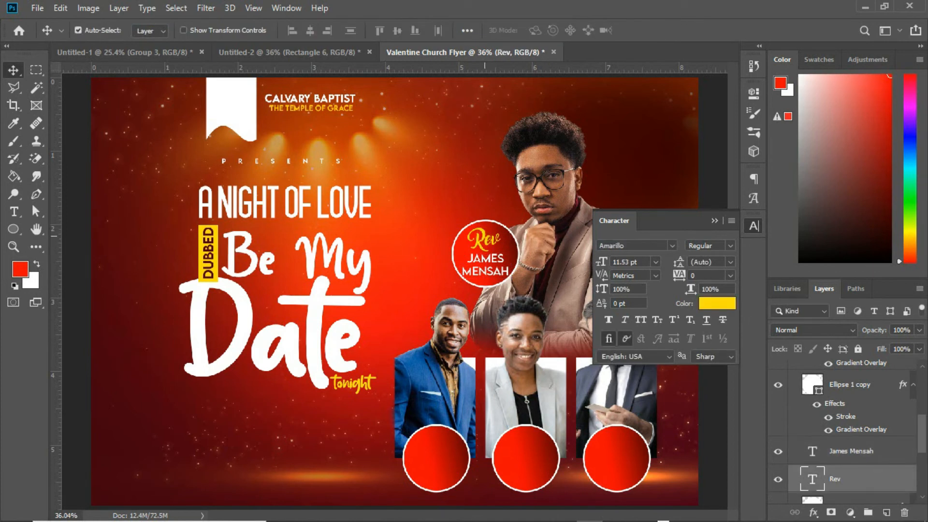
key("ctrl+t")
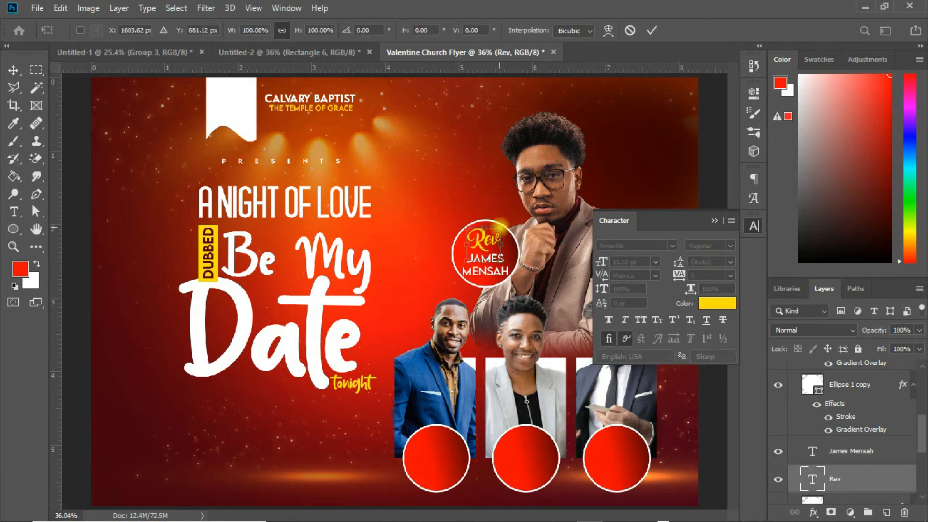
left_click_drag(500, 227, 495, 232)
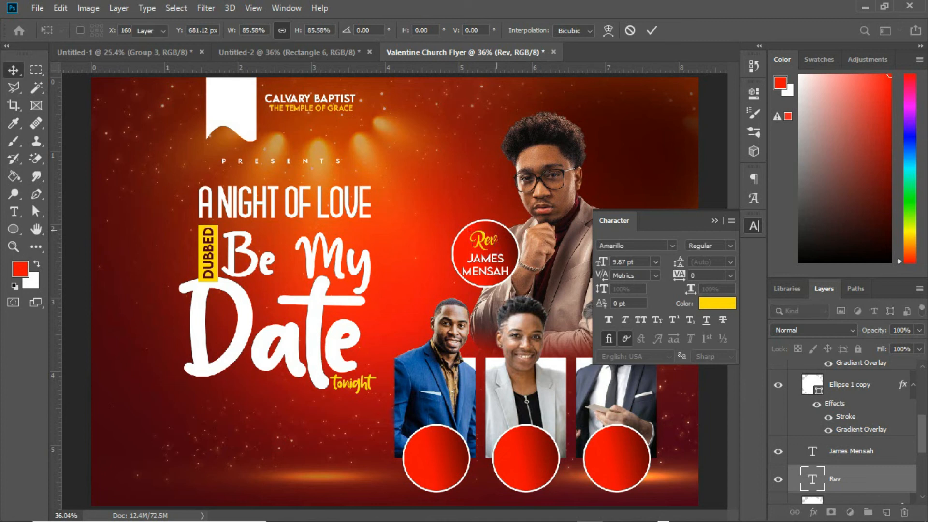
key("Return")
key("Right")
key("Right")
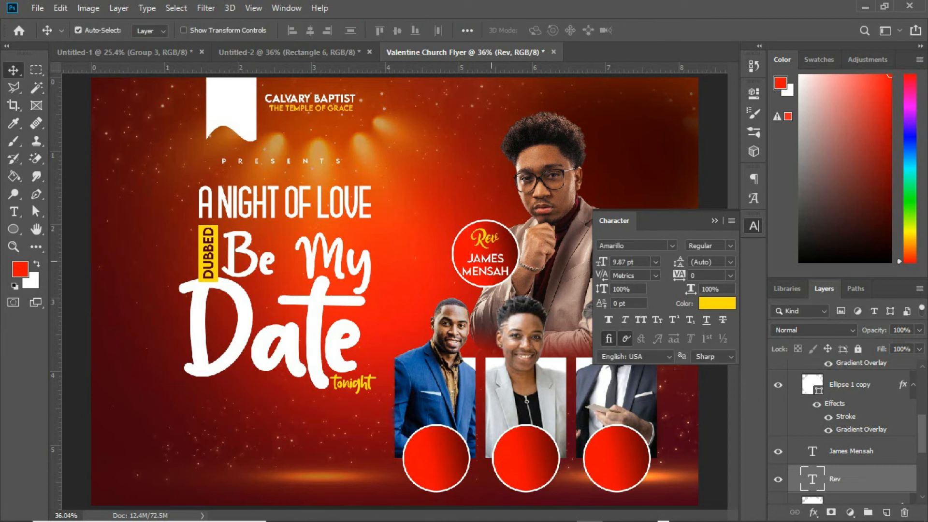
Step: Nudge the name text up and set its font style to Medium
left_click(491, 262)
key("Up")
key("Up")
key("Up")
key("Up")
key("Up")
key("Up")
key("Up")
key("Up")
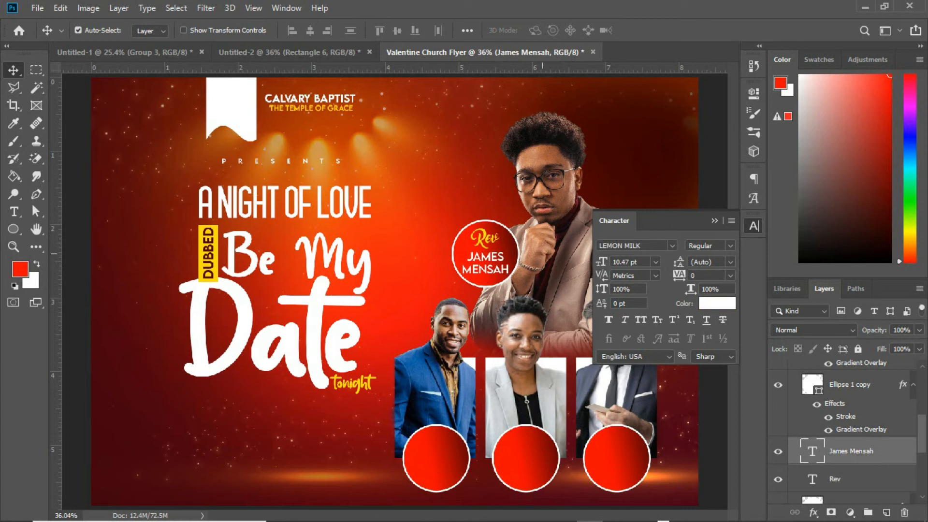
left_click(730, 244)
left_click(711, 300)
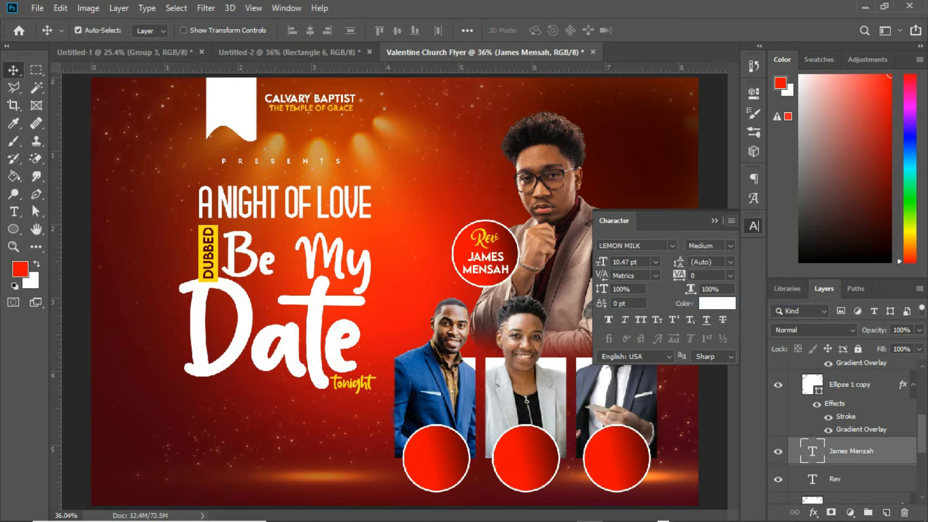
left_click(714, 220)
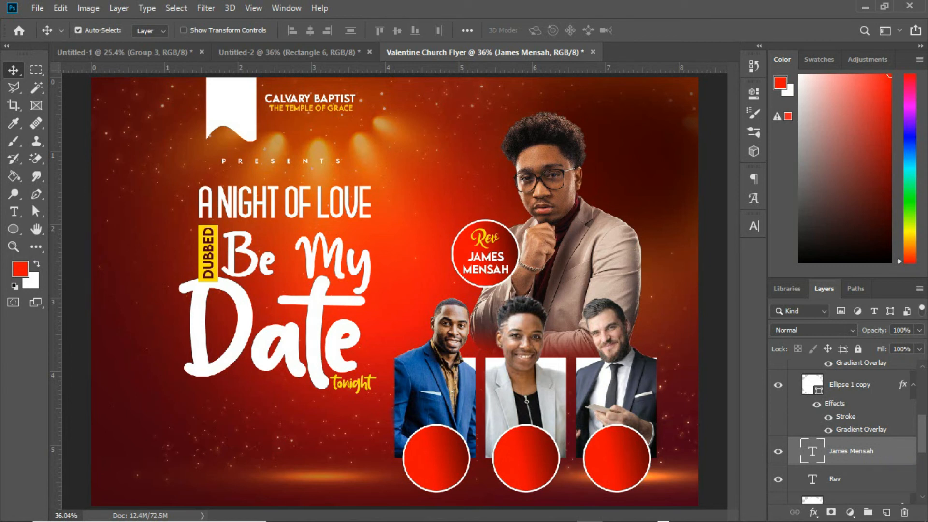
Step: Duplicate the "Rev" and name texts and move the copies into the bottom-left circle
left_click(840, 479, "shift")
key("ctrl+j")
key("ctrl+t")
left_click_drag(487, 261, 437, 468)
key("Return")
Step: Replace the copied name with the second speaker's two-line name and set it to 9 pt
left_click_drag(851, 451, 851, 406)
double_click(811, 418)
key("Return")
left_click(13, 70)
left_click(753, 226)
left_click(602, 261)
type("9")
key("Return")
left_click(753, 226)
Step: Duplicate the bottom-left circle's title and name texts and move the copies into the middle circle
left_click(856, 445, "shift")
key("ctrl+j")
key("ctrl+t")
left_click_drag(443, 459, 533, 459)
key("Return")
Step: Change the middle circle's title text to "Minister" and set the text size to 9 pt
double_click(812, 446)
type("Minister")
left_click(13, 70)
left_click(753, 226)
left_click(602, 261)
type("9")
key("Return")
Step: Replace the middle circle's name with the third speaker's two-line name
double_click(811, 474)
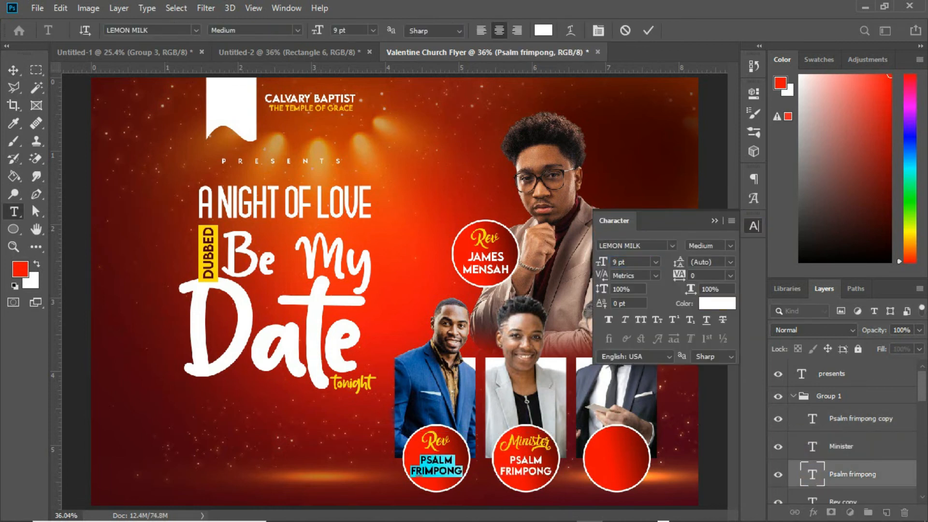
double_click(811, 418)
key("Return")
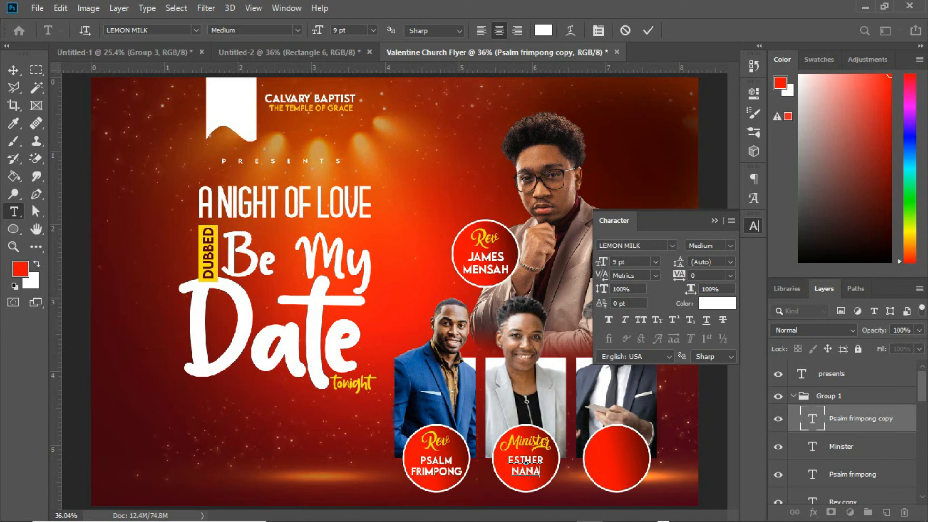
left_click(13, 70)
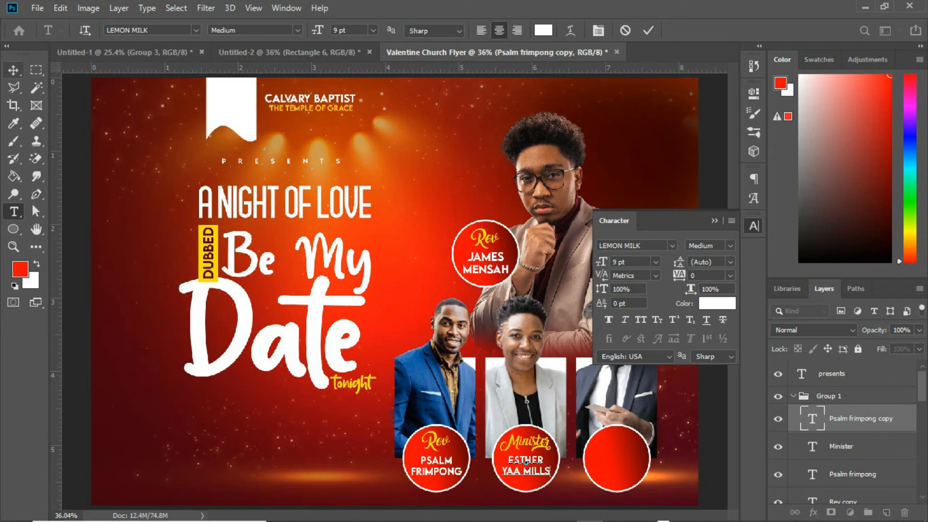
Step: Duplicate the middle circle's texts into the right circle and change its title to "Rev"
left_click(842, 446, "shift")
left_click_drag(526, 460, 614, 460)
double_click(811, 449)
type("Rev")
Step: Replace the right circle's name with the fourth speaker's two-line name
double_click(812, 417)
key("Return")
left_click(13, 70)
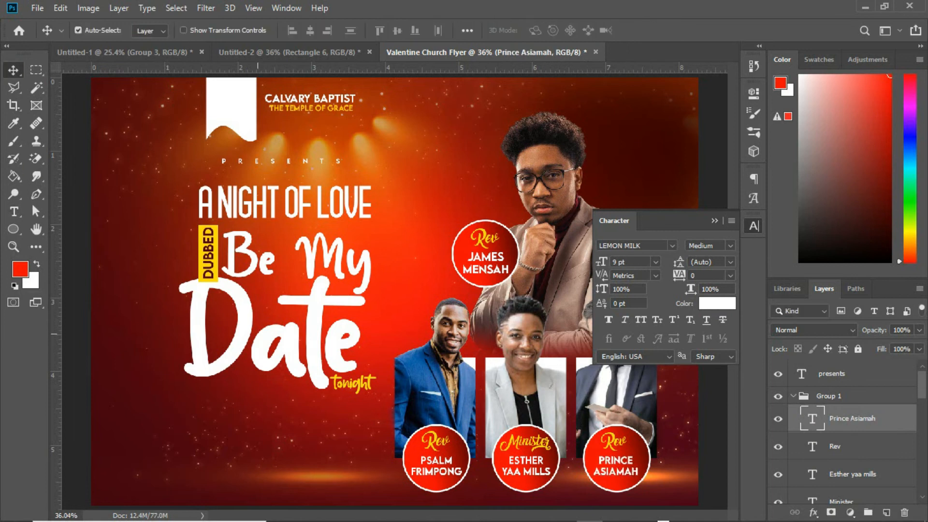
Step: Scale the group of circles and name labels down slightly
left_click(714, 220)
left_click(794, 396)
key("ctrl+t")
left_click_drag(650, 220, 637, 235)
key("Return")
Step: Nudge the selected circle and label layers down and to the left
left_click(794, 395)
left_click(852, 419)
left_click_drag(922, 381, 922, 446)
left_click(863, 384, "shift")
key("shift+Down")
key("shift+Down")
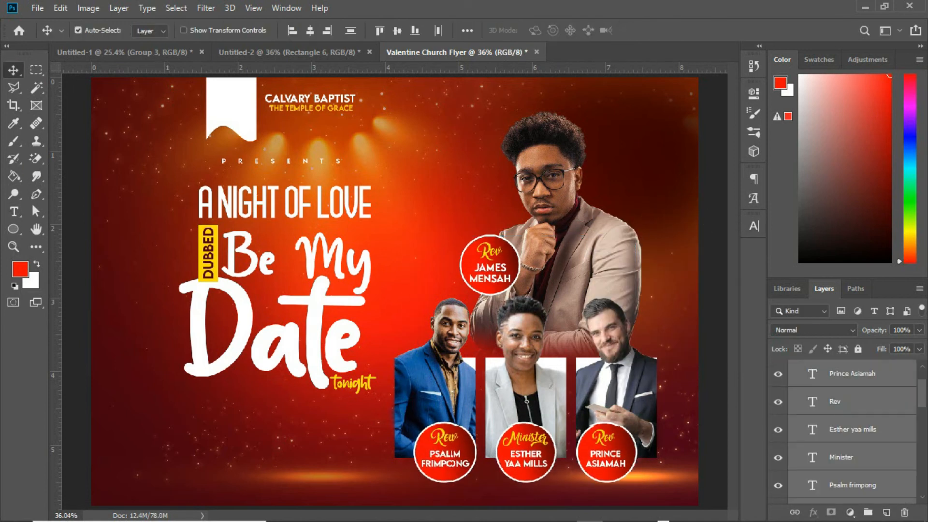
key("shift+Left")
key("shift+Left")
key("shift+Left")
Step: Group the right circle's layers and name the group with the fourth speaker's first name
left_click(863, 404, "shift")
scroll(863, 405, "down", 3)
left_click(843, 413, "ctrl")
key("ctrl+g")
double_click(837, 369)
type("prince")
Step: Group the middle circle's layers and name the group with the third speaker's first name
left_click(851, 390)
left_click(841, 417, "ctrl")
left_click(849, 451, "ctrl")
key("ctrl+g")
double_click(837, 369)
type("esther")
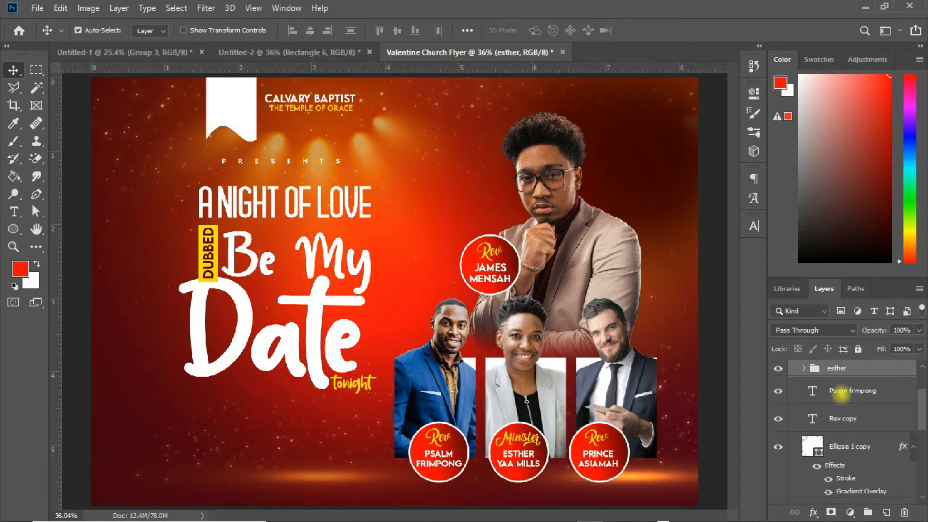
Step: Group the bottom-left circle's layers and name the group with the second speaker's first name
left_click(840, 392)
left_click(840, 417, "ctrl")
left_click(841, 446, "ctrl")
key("ctrl+g")
double_click(839, 385)
type("psalm")
key("Return")
Step: Nudge the middle and right circle groups rightward to space them evenly and collapse Group 1
key("shift+Left")
left_click(838, 371)
key("shift+Right")
key("shift+Right")
key("shift+Right")
key("shift+Right")
key("shift+Right")
key("shift+Left")
left_click_drag(921, 408, 922, 392)
left_click(838, 392)
key("shift+Right")
key("shift+Right")
key("shift+Right")
key("shift+Right")
key("shift+Right")
key("shift+Right")
key("shift+Right")
left_click(793, 375)
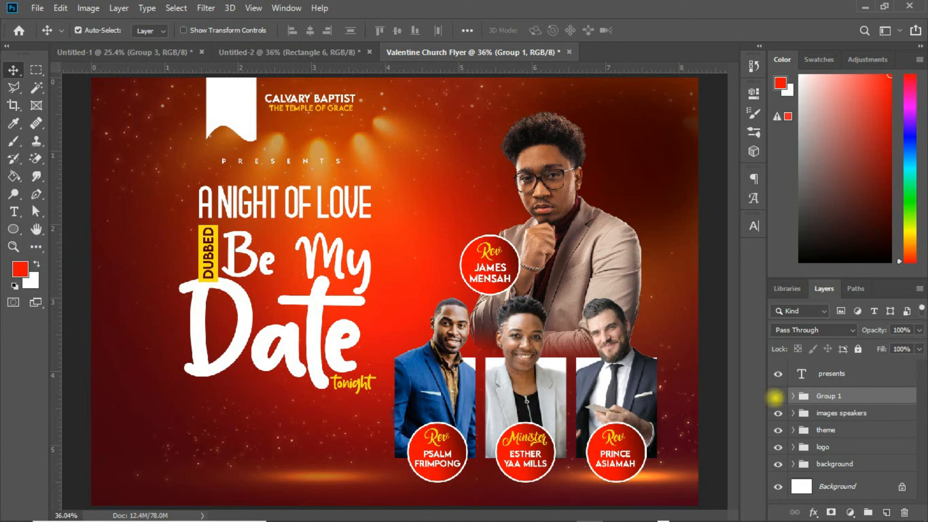
Step: Rename Group 1, holding the name circles, as name
left_click(776, 396)
left_click(776, 396)
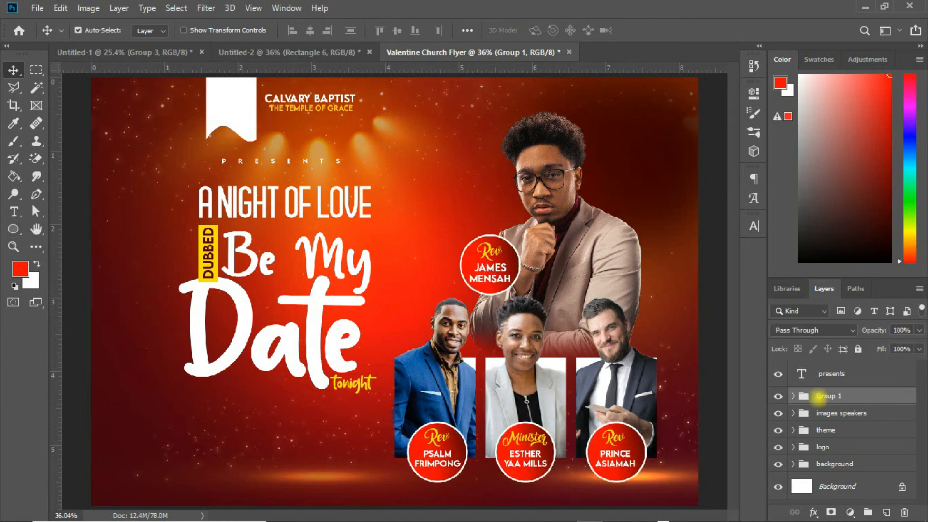
double_click(818, 396)
type("name")
key("Return")
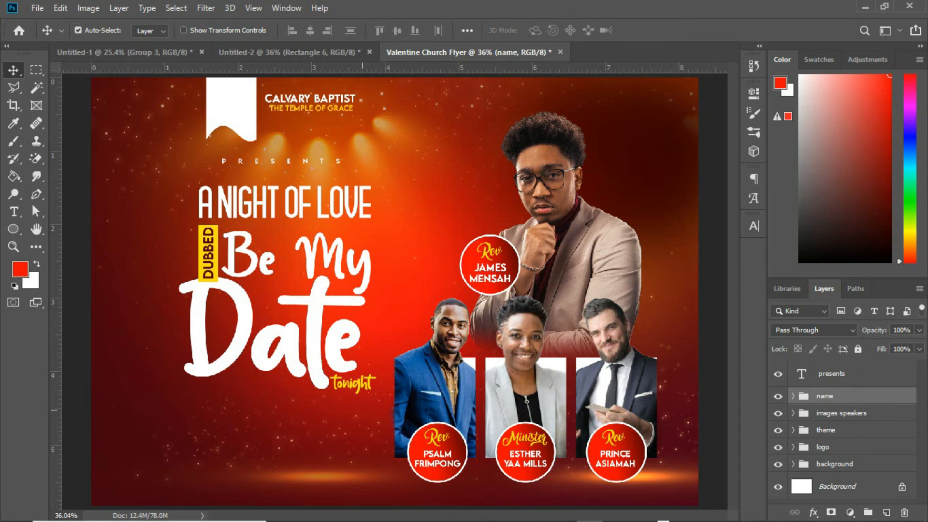
Step: Draw three overlapping white outline circles below the title, a 285 px middle circle between two 216 px ones
left_click(13, 229)
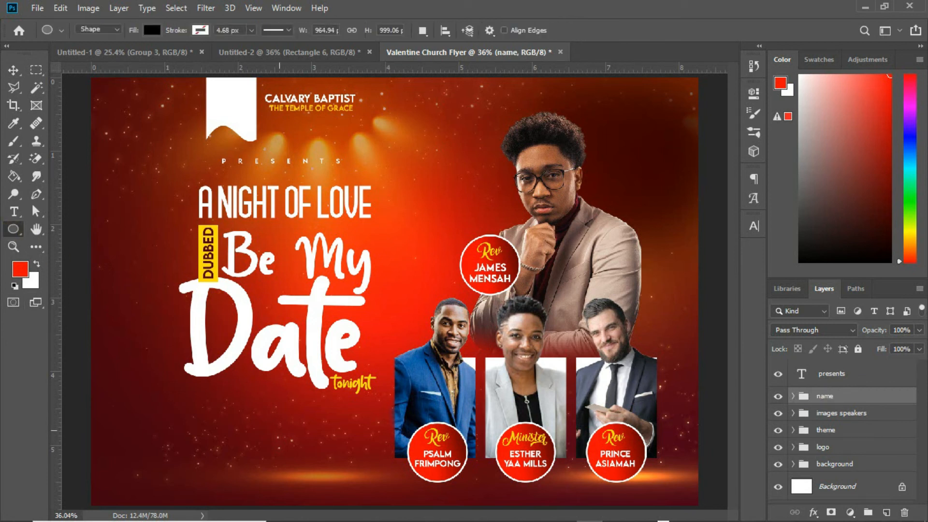
left_click_drag(192, 413, 265, 466)
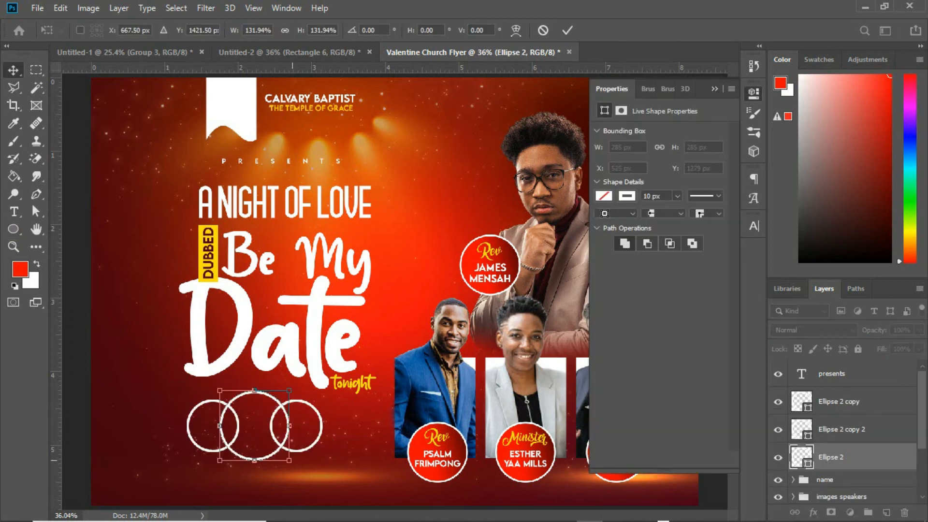
key("v")
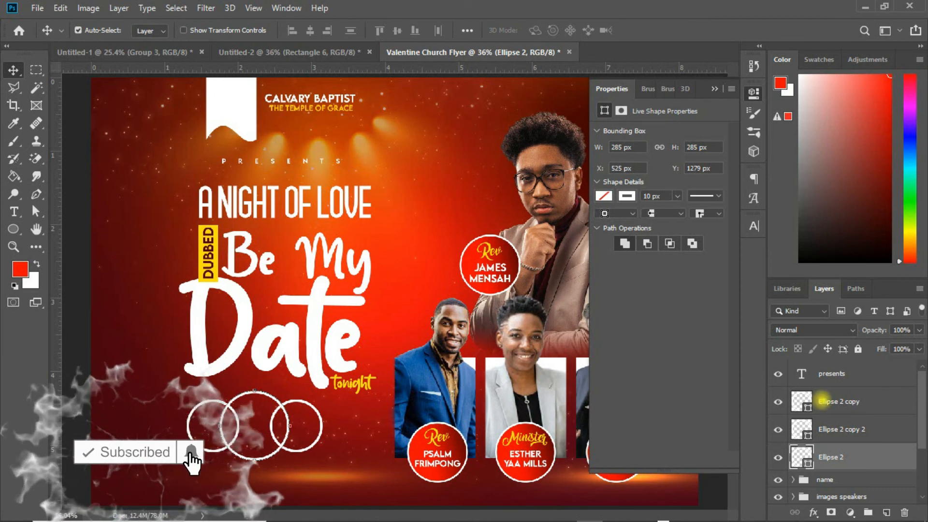
Step: Nudge the right small circle a few steps rightward
left_click(828, 401)
key("Right")
key("Right")
key("Right")
key("Right")
key("Right")
key("Right")
key("Right")
key("Right")
key("Right")
key("Right")
key("Right")
key("Right")
key("Right")
key("Right")
key("Right")
key("Right")
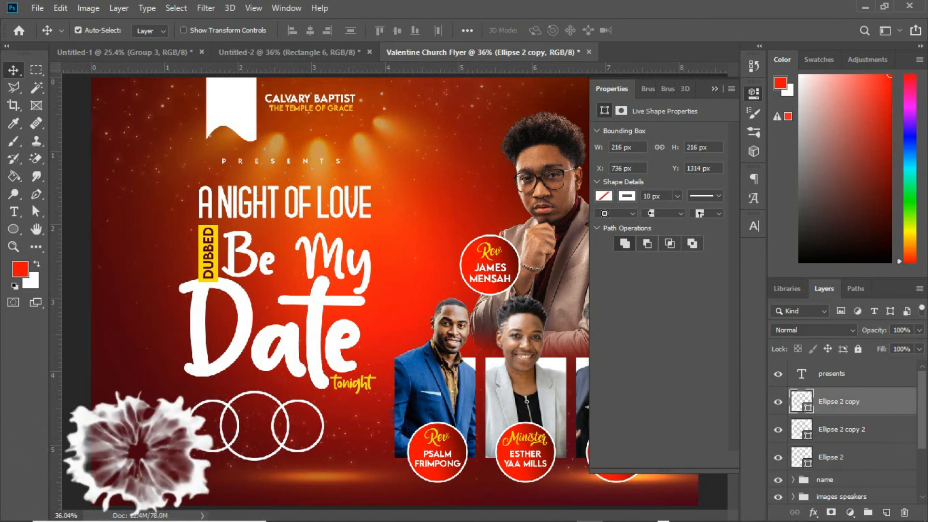
key("Right")
key("Right")
key("Right")
key("Right")
key("Right")
key("Right")
key("Right")
key("Right")
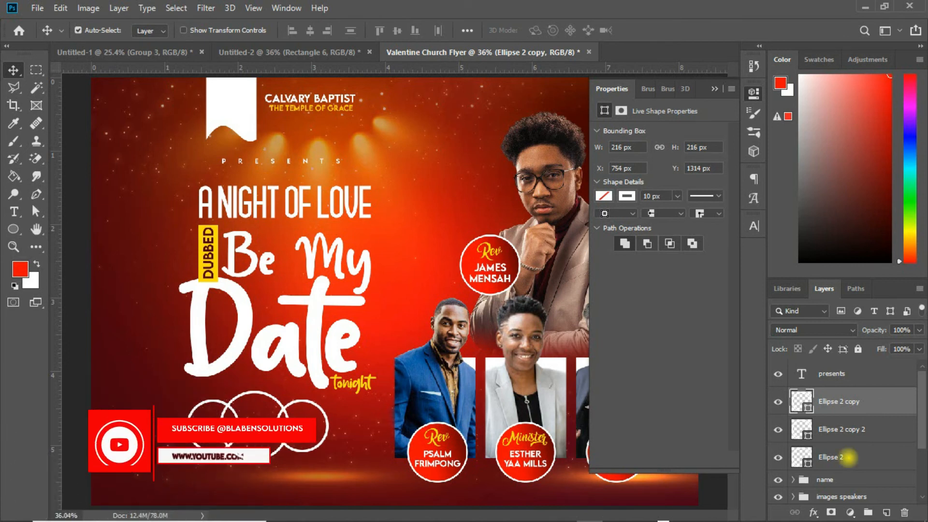
Step: Nudge the large middle circle leftward and move its layer to the top of the three circles
left_click(848, 457)
key("Left")
key("Left")
key("Left")
key("Left")
key("Left")
key("Left")
key("Left")
key("Left")
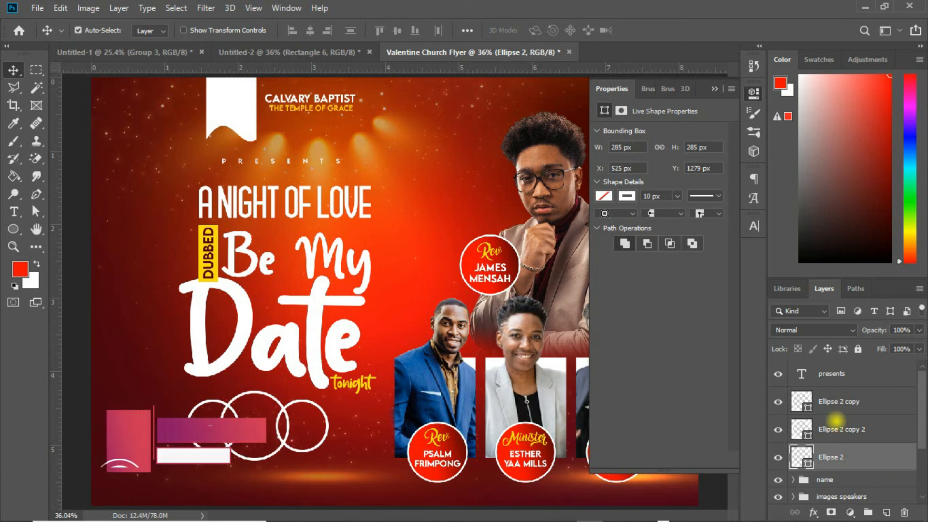
left_click(835, 420)
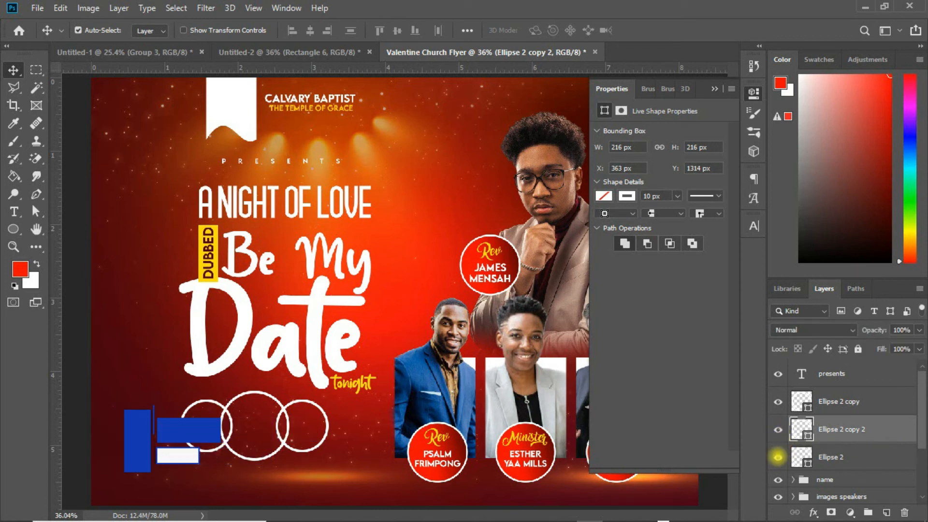
left_click(777, 457)
left_click(777, 456)
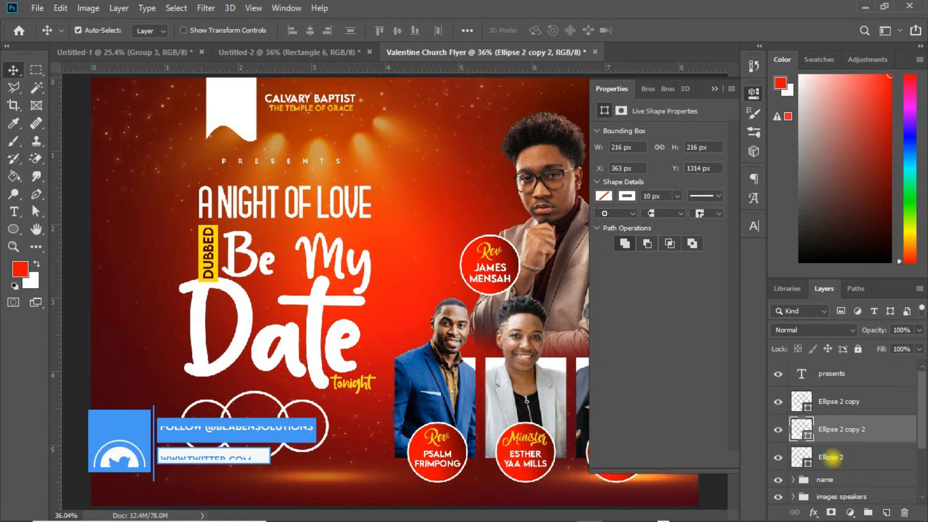
left_click_drag(830, 457, 828, 389)
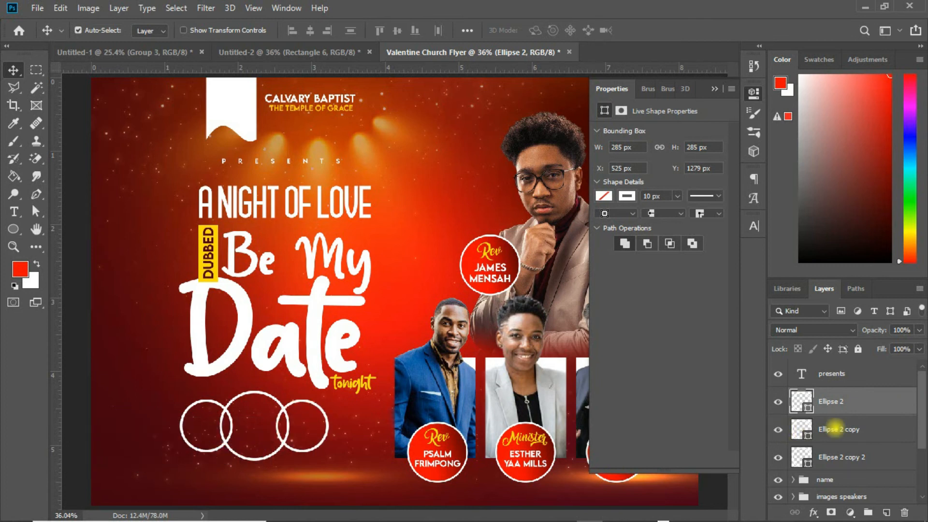
Step: Mask out the section of the right small circle's outline that falls inside the large circle
left_click(835, 428)
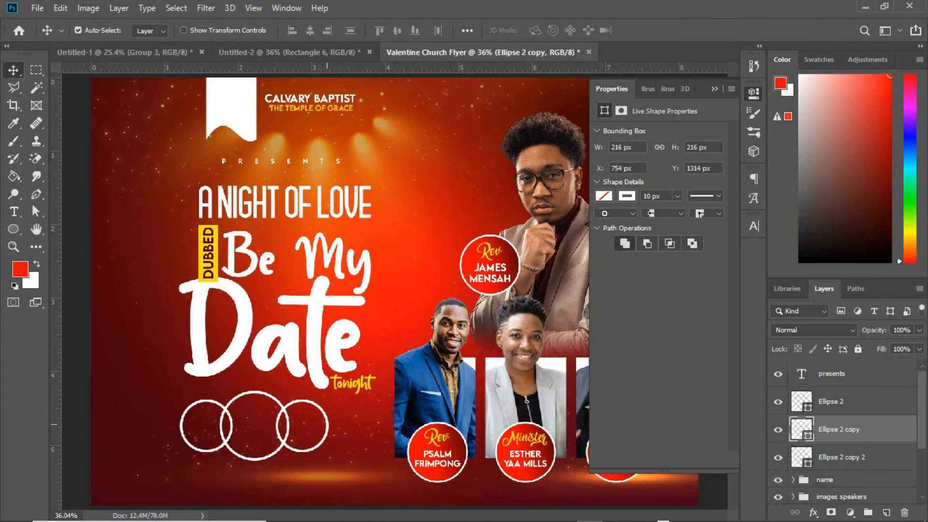
key("l")
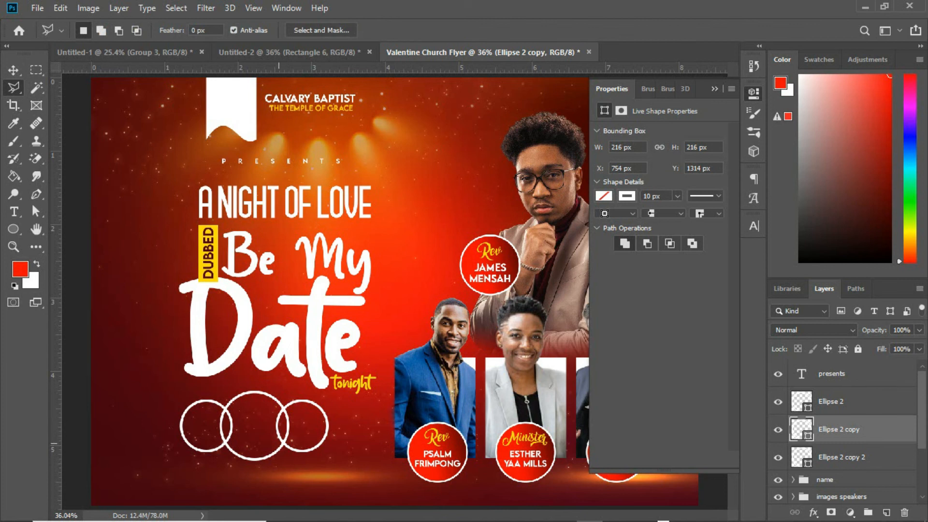
left_click(281, 400)
left_click(284, 410)
left_click(284, 440)
left_click(262, 424)
left_click(280, 400)
left_click(831, 510)
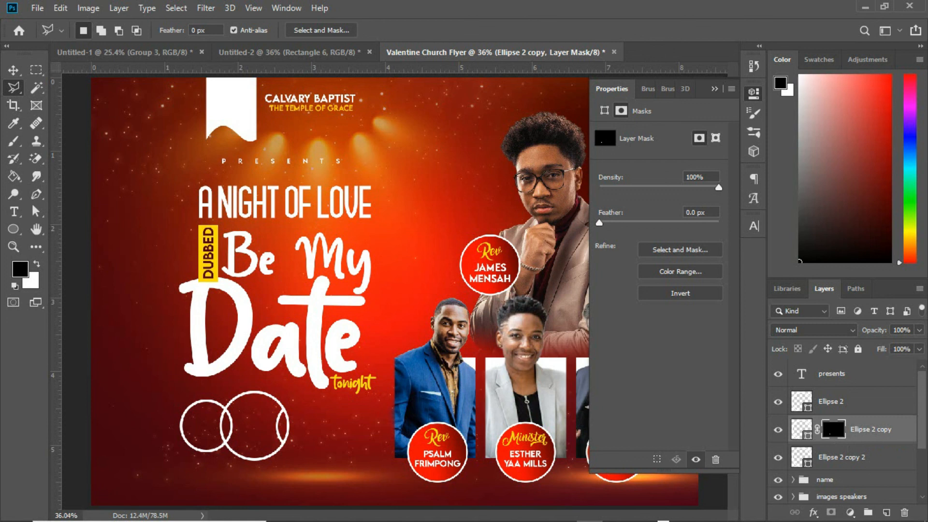
key("ctrl+i")
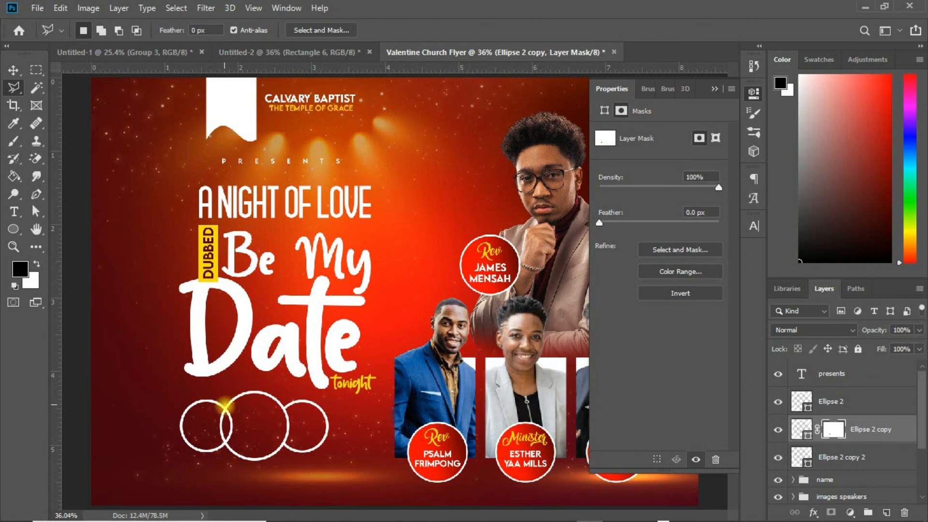
Step: Mask out the section of the left small circle's outline that falls inside the large circle
left_click(227, 409)
left_click(225, 442)
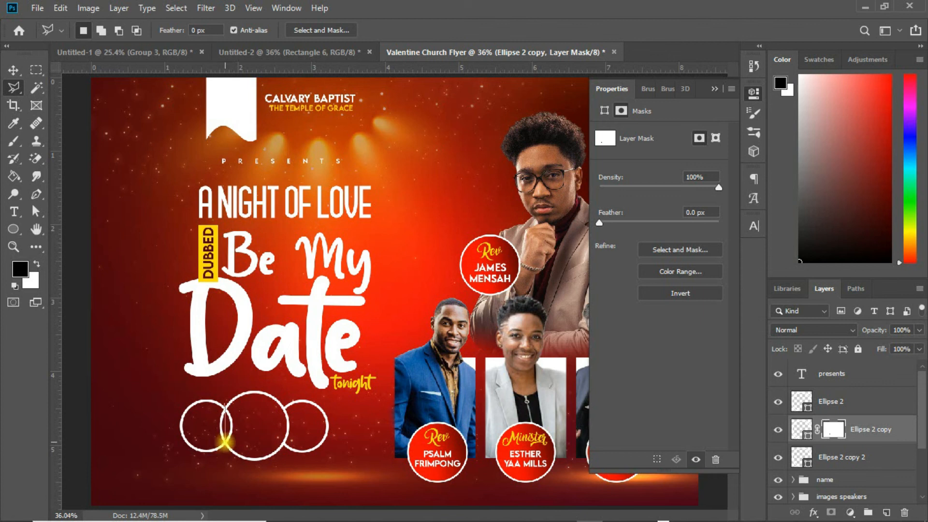
left_click(236, 445)
left_click(240, 399)
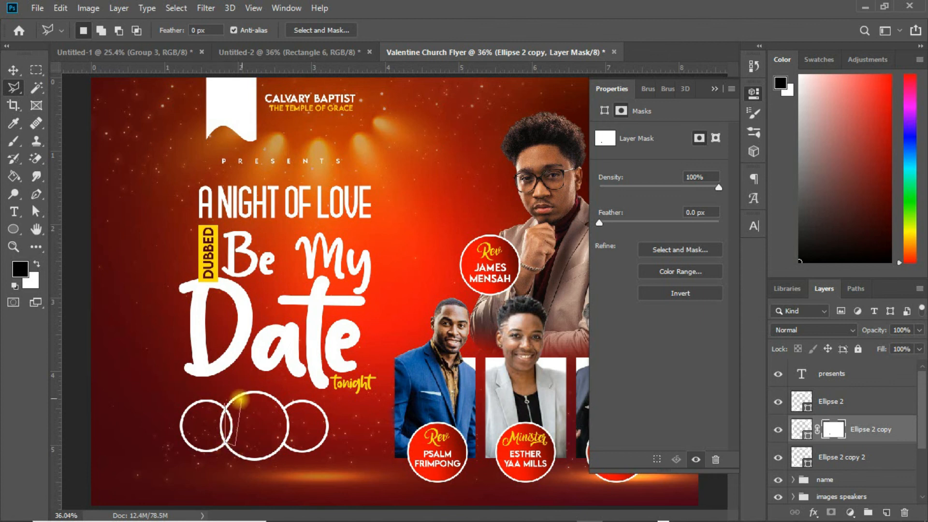
left_click(227, 407)
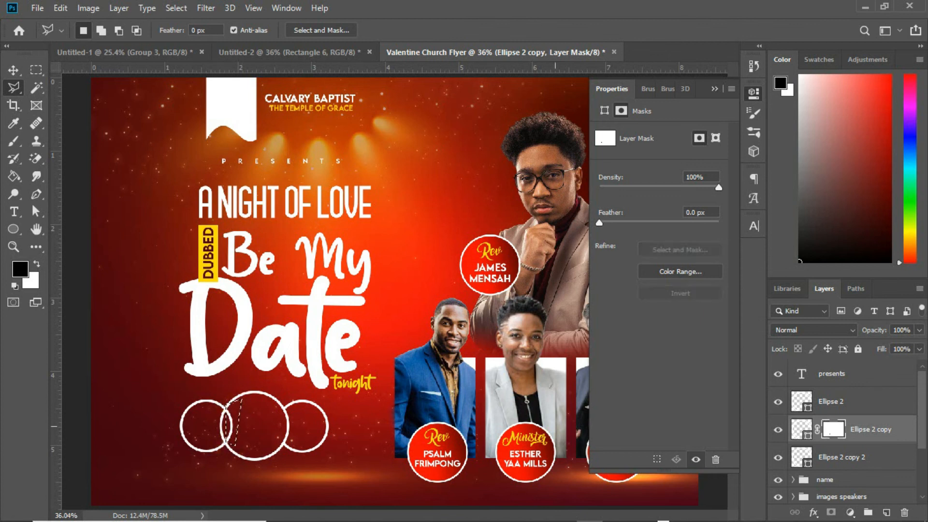
left_click(778, 402)
left_click(778, 401)
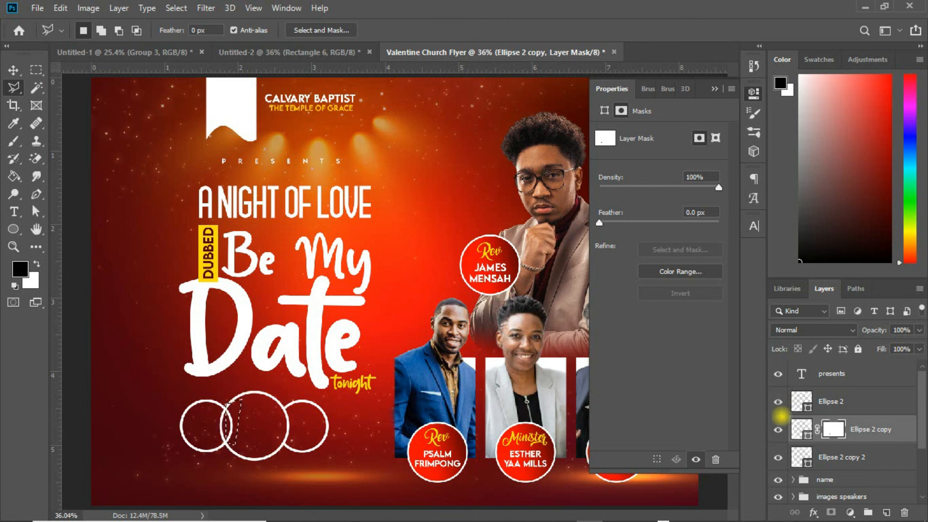
left_click(778, 457)
left_click(777, 457)
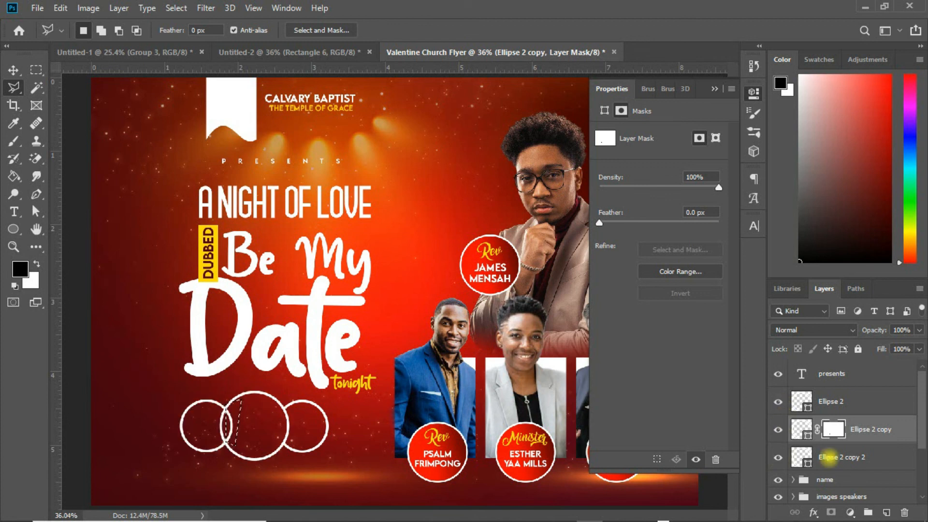
left_click(832, 457)
left_click(830, 512, "alt")
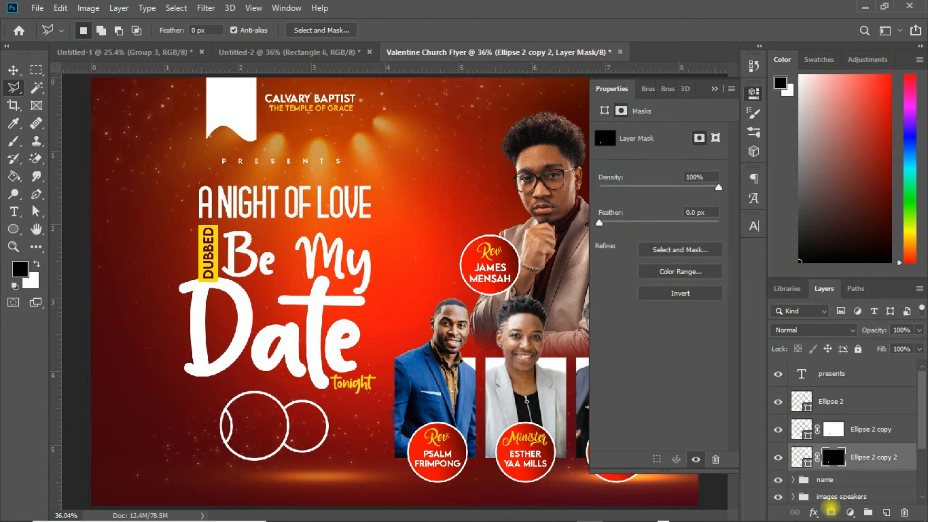
key("ctrl+i")
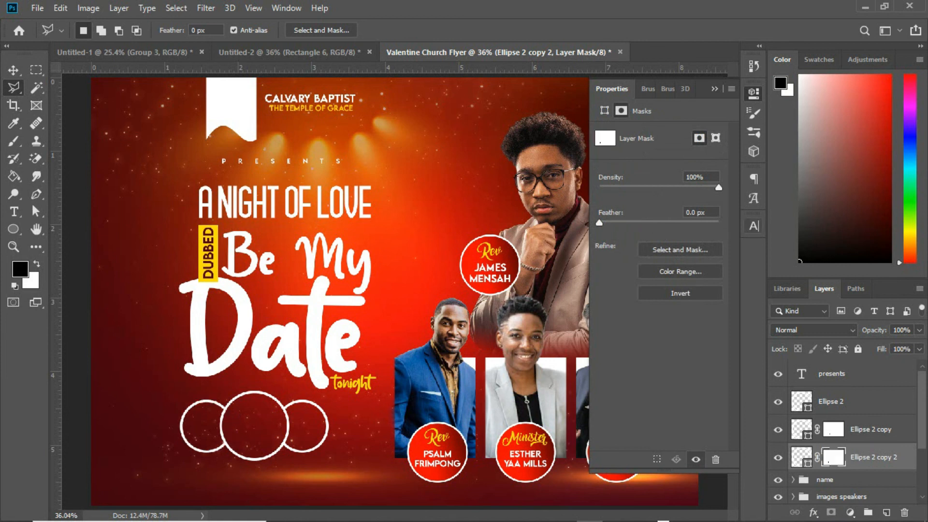
Step: Group the three circles and name the group date
left_click(714, 89)
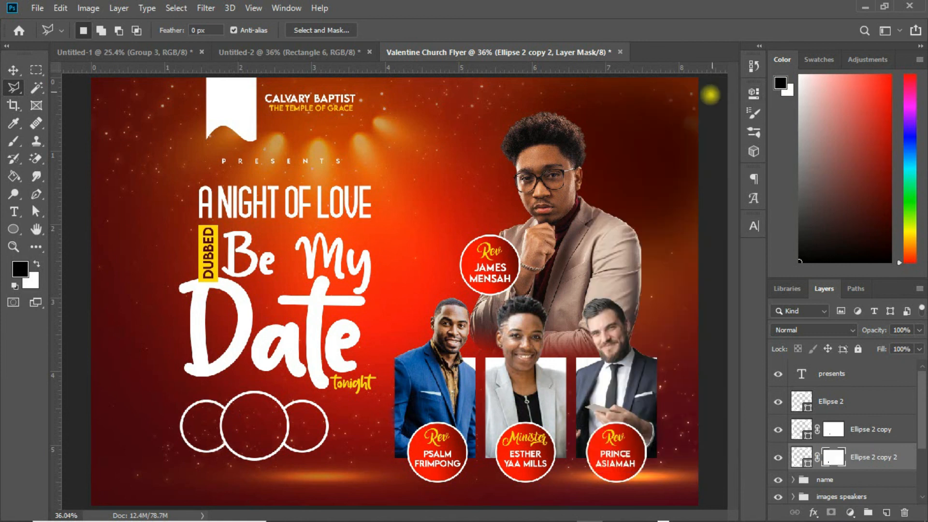
left_click(13, 70)
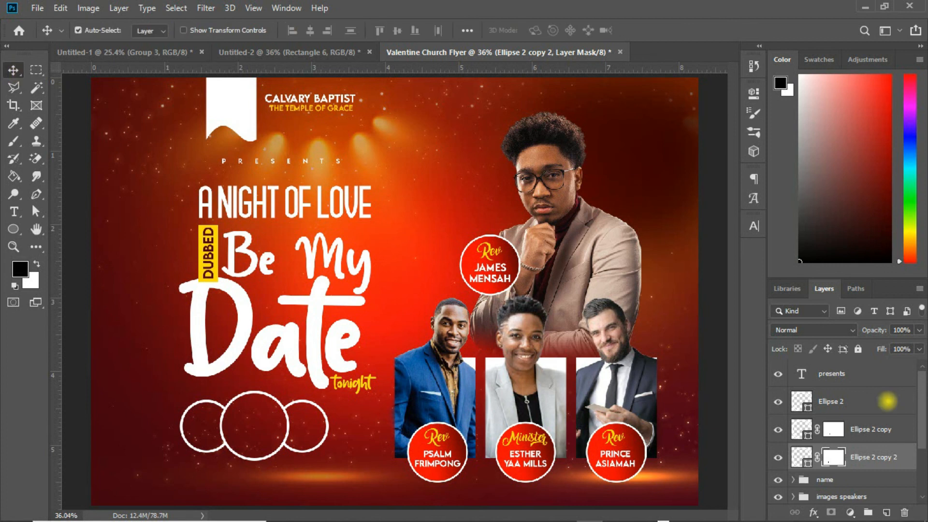
left_click(887, 401, "shift")
key("ctrl+g")
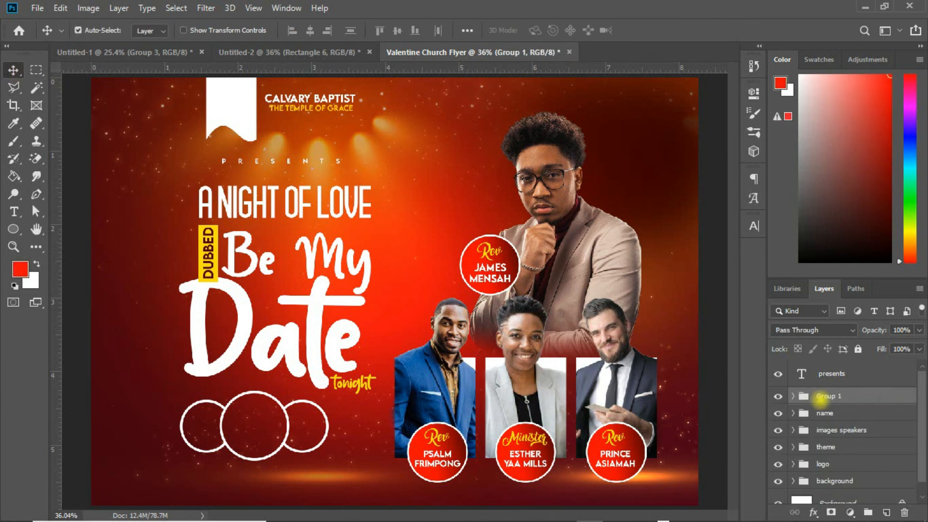
double_click(826, 396)
type("date")
key("Return")
Step: Shift the date circle group slightly right and down with Free Transform
key("ctrl+t")
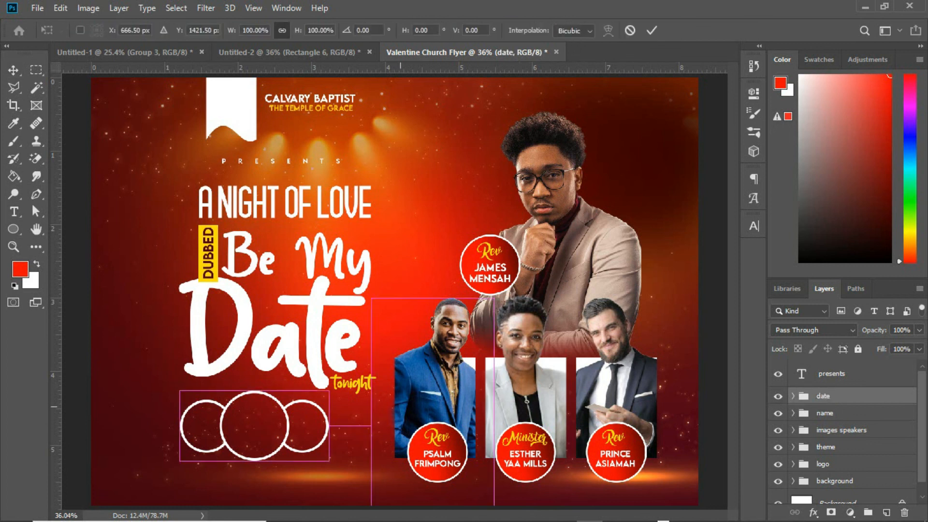
left_click_drag(297, 421, 313, 423)
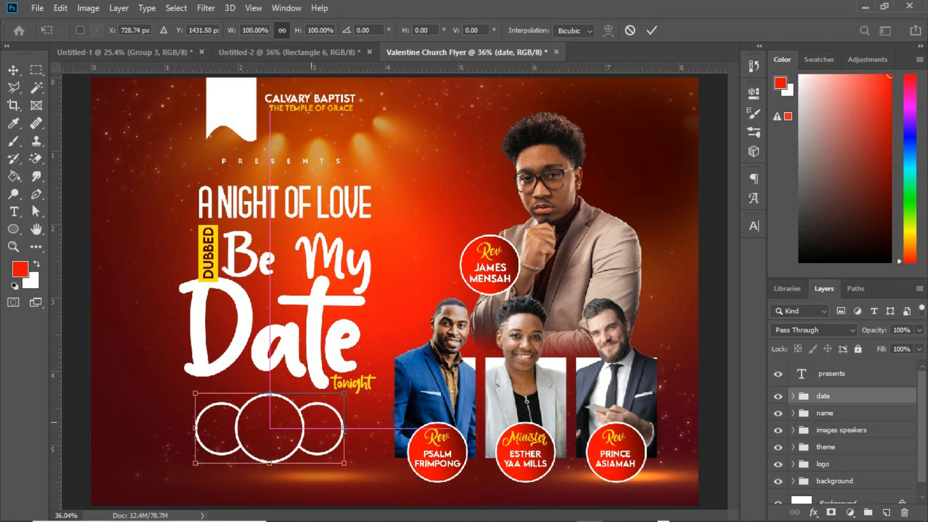
key("Return")
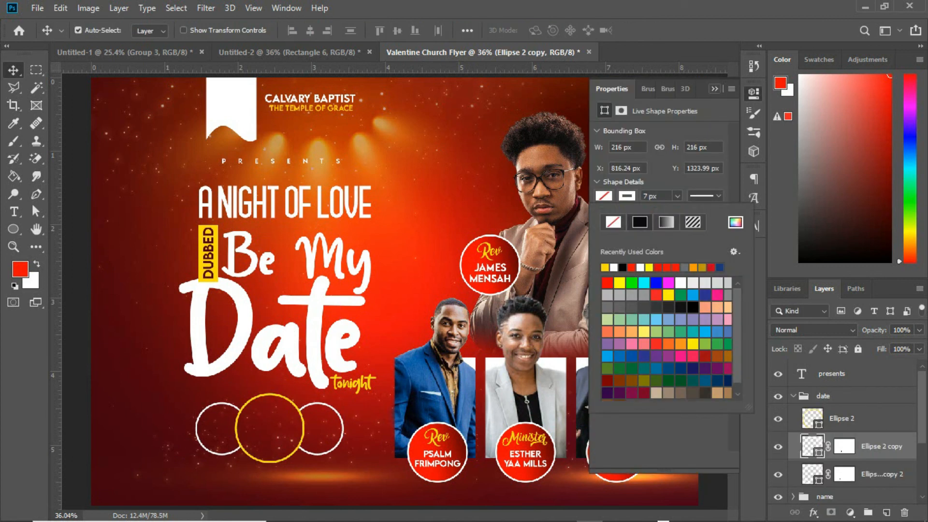
Step: Give the large middle circle a yellow outline
left_click(612, 161)
left_click(753, 92)
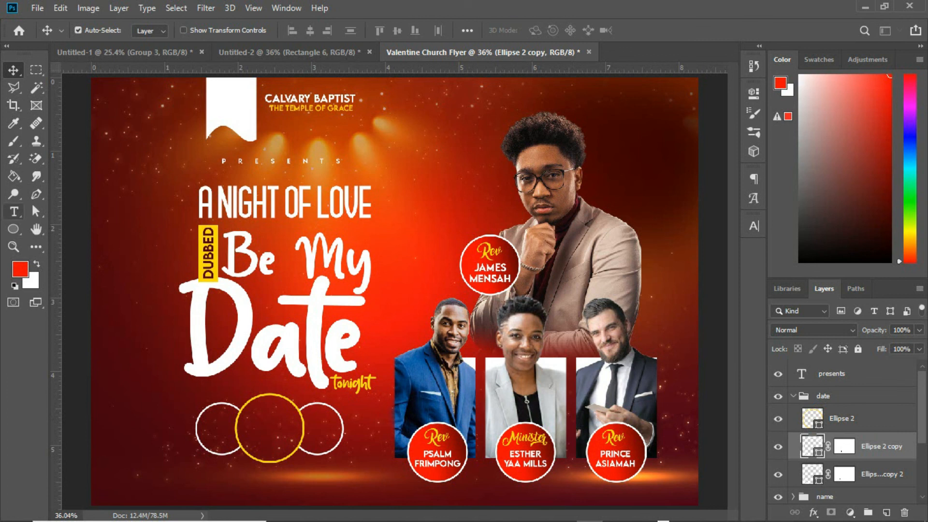
Step: Add the text monday beside the left circle in Lemon Milk
left_click(13, 212)
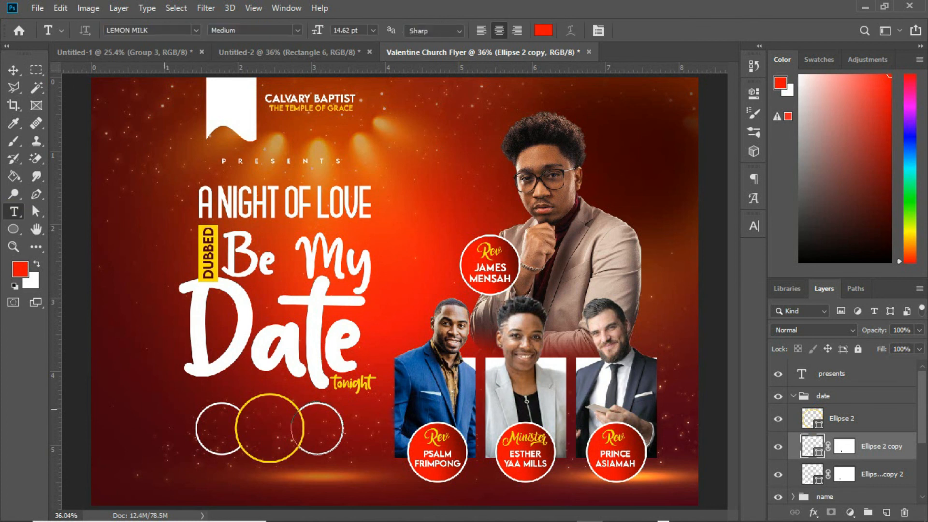
left_click(133, 400)
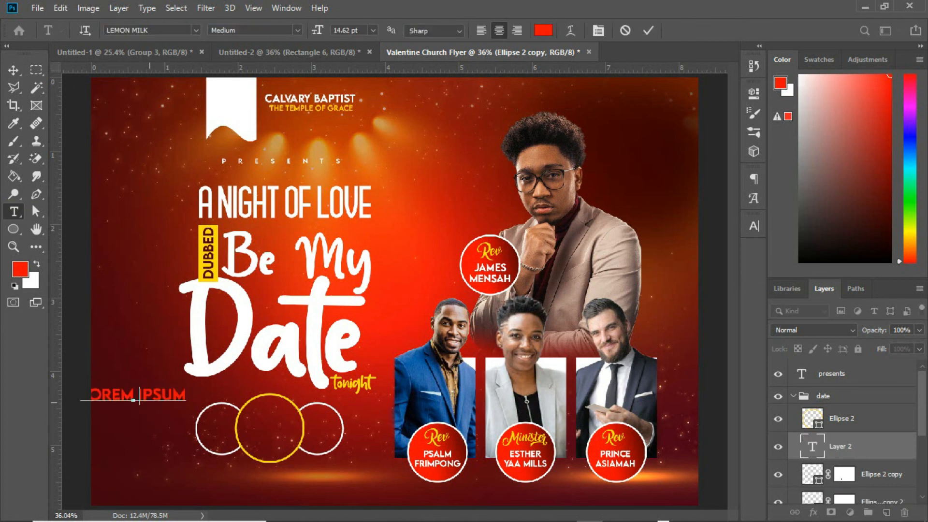
type("monday")
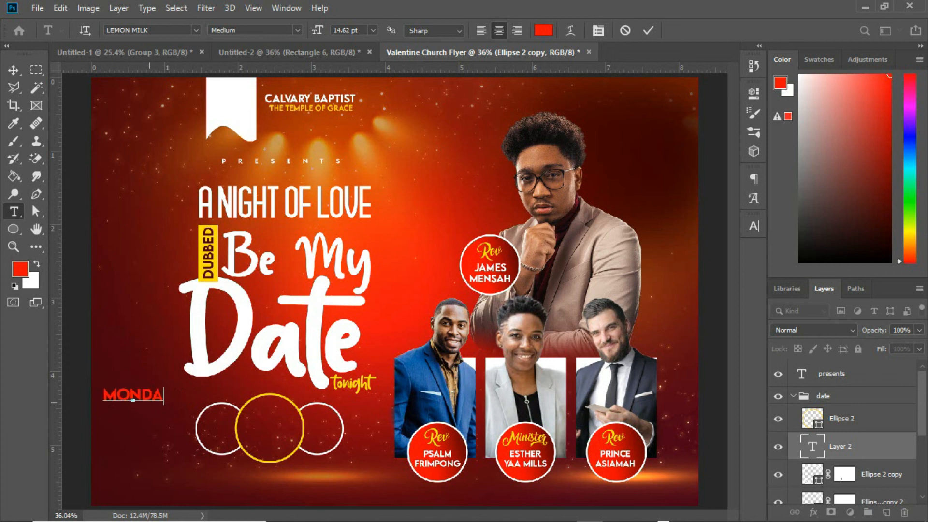
Step: Recolour the day text and fit it inside the left circle
left_click(13, 70)
left_click(754, 226)
left_click(718, 302)
left_click(541, 131)
left_click(868, 130)
left_click_drag(133, 395, 226, 430)
key("ctrl+t")
key("Return")
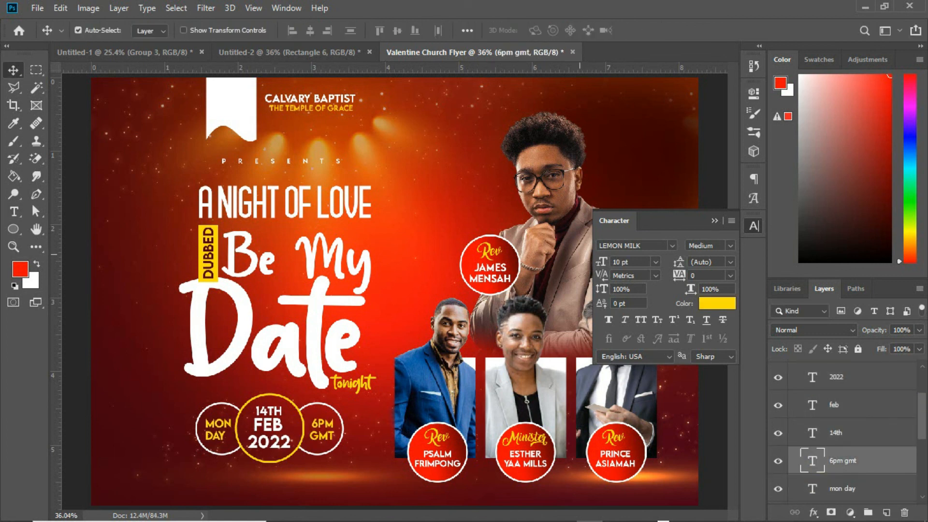
Step: Collapse the date group and close the Character panel
scroll(792, 395, "up", 3)
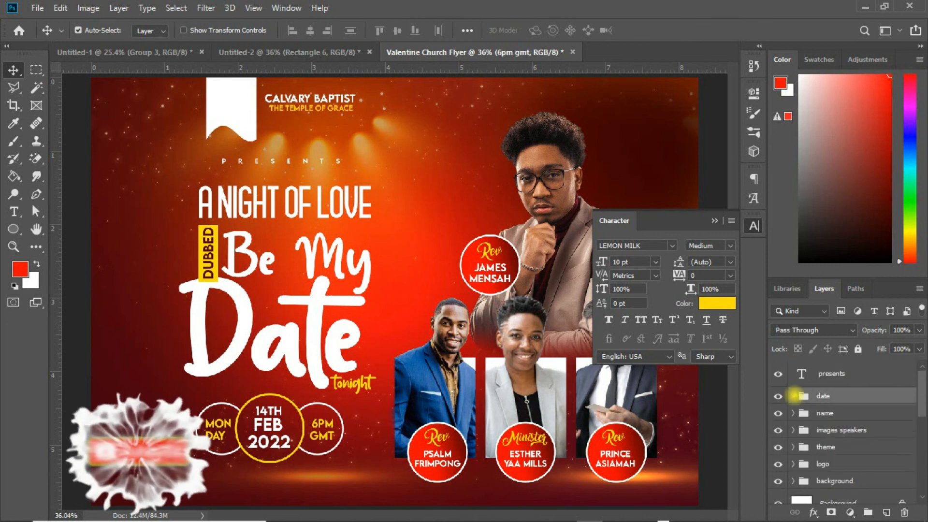
left_click(792, 396)
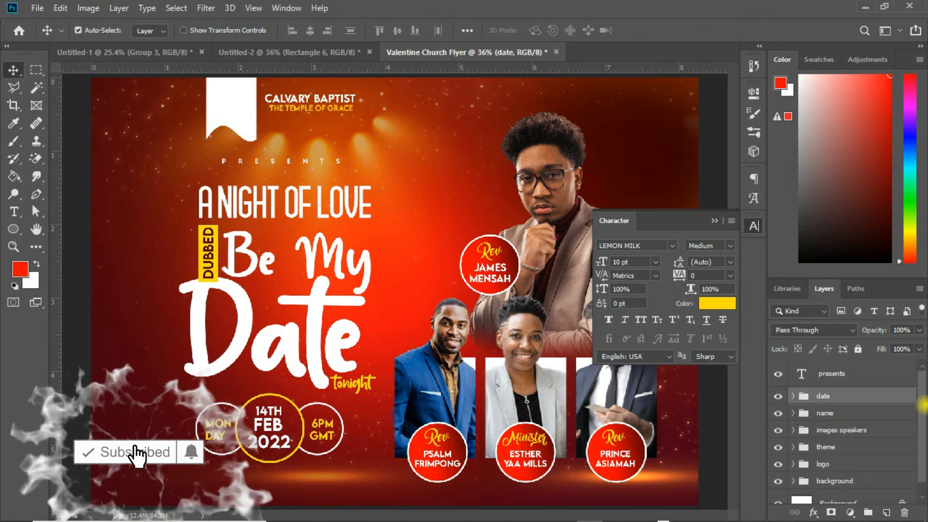
left_click_drag(923, 405, 923, 415)
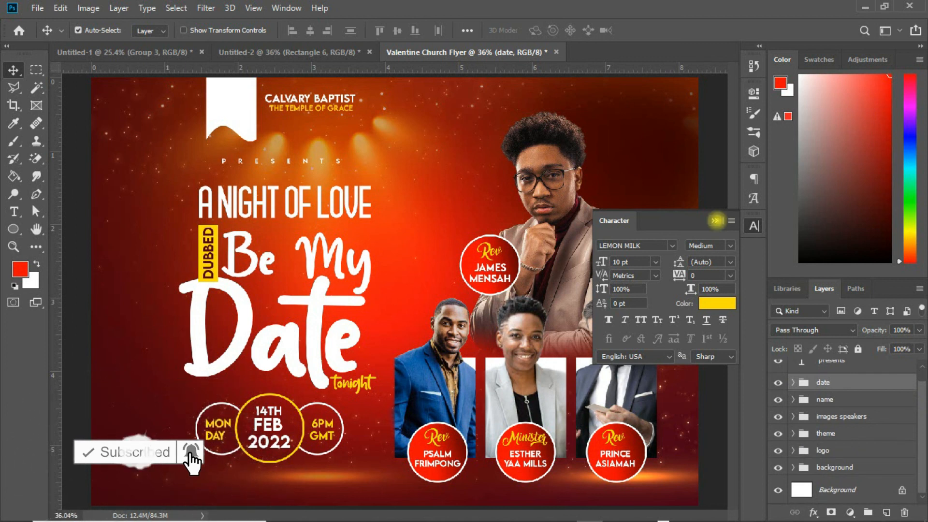
left_click(714, 220)
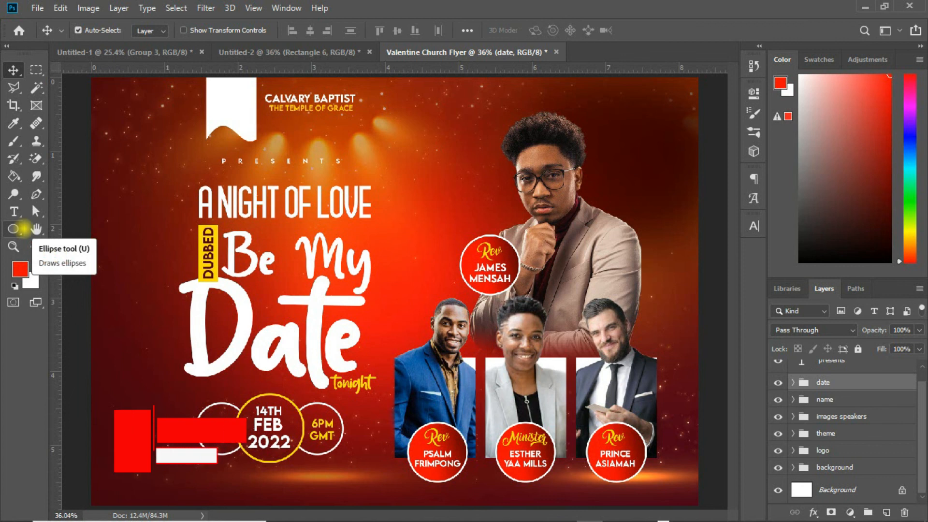
Step: Draw a long rectangle bar below the date circles and adjust its size
left_click(13, 229)
left_click(46, 229)
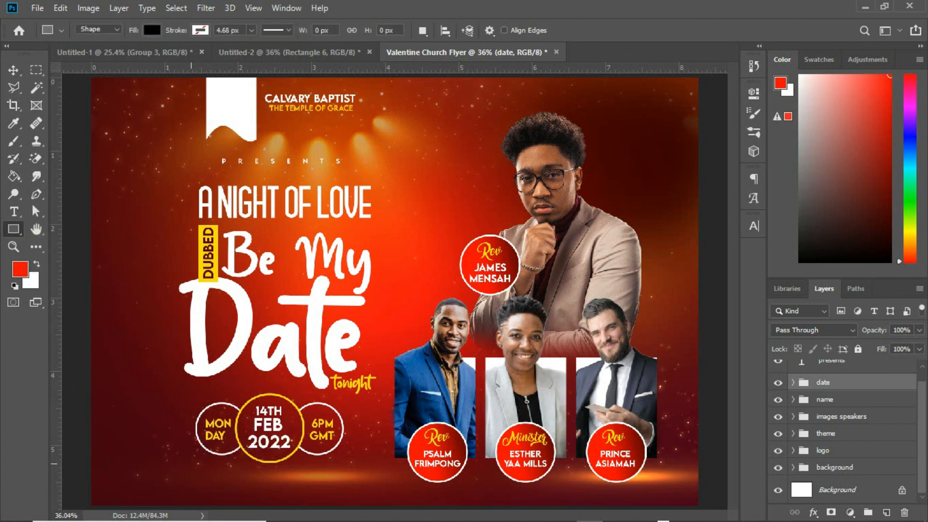
mouse_move(190, 464)
left_mouse_down()
mouse_move(360, 472)
mouse_move(376, 491)
mouse_move(400, 477)
left_mouse_up()
key("v")
key("ctrl+t")
left_click_drag(378, 482, 373, 484)
key("Return")
Step: Draw a dark red rounded rectangle at the bar's left end
left_click(46, 239)
mouse_move(127, 387)
left_mouse_down()
mouse_move(166, 398)
mouse_move(186, 482)
left_mouse_up()
left_click(604, 174)
left_click(735, 201)
left_click(109, 367)
key("Return")
key("Return")
Step: Add the text venue
left_click(13, 71)
left_click(14, 212)
left_click(104, 260)
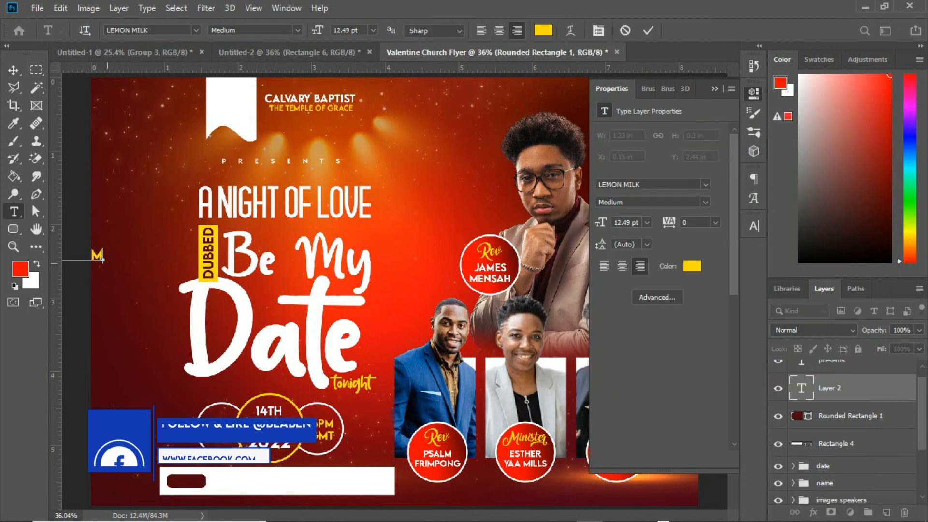
type("venue")
Step: Place the venue label on the rounded rectangle and set its size and white colour
left_click(14, 70)
left_click_drag(98, 255, 204, 481)
left_click(753, 226)
left_click_drag(601, 262, 597, 262)
left_click(716, 303)
left_click(538, 134)
key("Return")
Step: Duplicate the venue label to the right on the bar and colour it dark red
left_click(714, 221)
left_click_drag(194, 481, 246, 481)
left_click(753, 226)
left_click(716, 304)
Step: Replace the copy with ACCRA CONFERENCE CENTRE and OPPOSITE THE FLAGSTAFF HOUSE on two left-aligned lines
left_click(203, 477)
double_click(801, 388)
type("church conference centre")
key("Return")
type("opposite the flagstaff house")
key("ctrl+a")
left_click(481, 30)
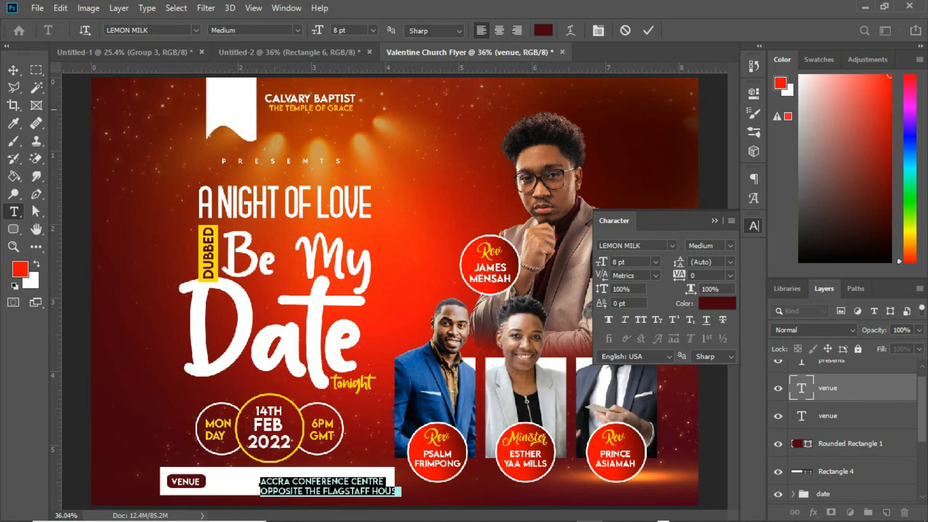
key("ctrl+Return")
key("v")
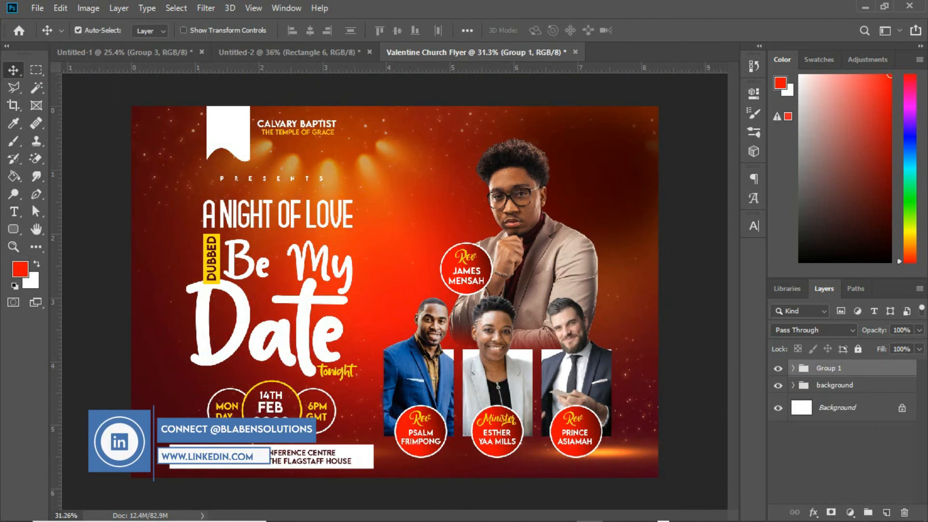